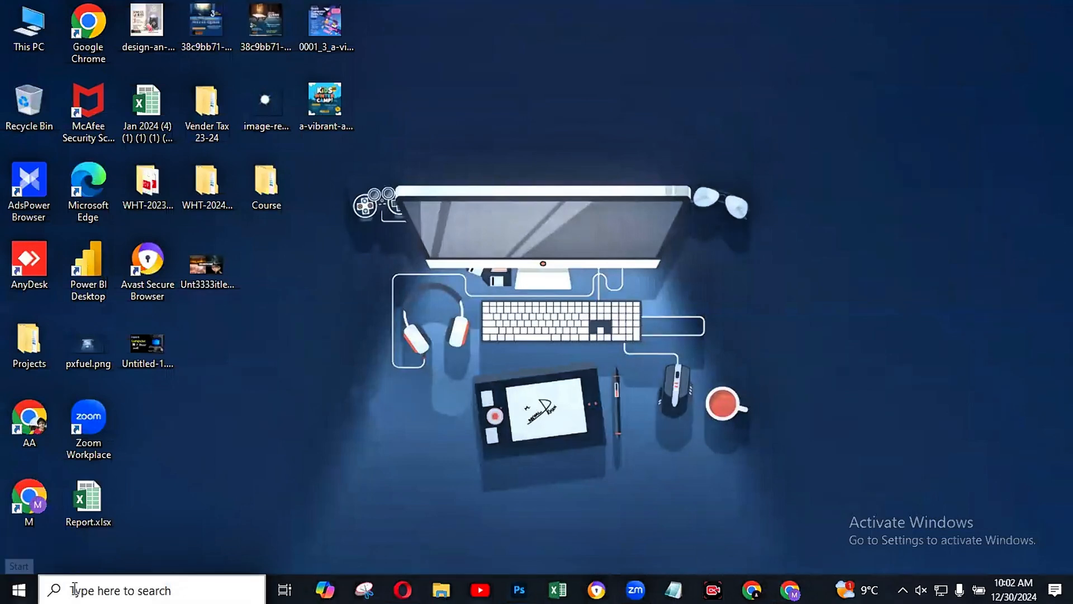
Step: Find and launch Word 2013 through Windows search, then create a blank document
{"action": "left_click", "coordinate": [100, 590]}
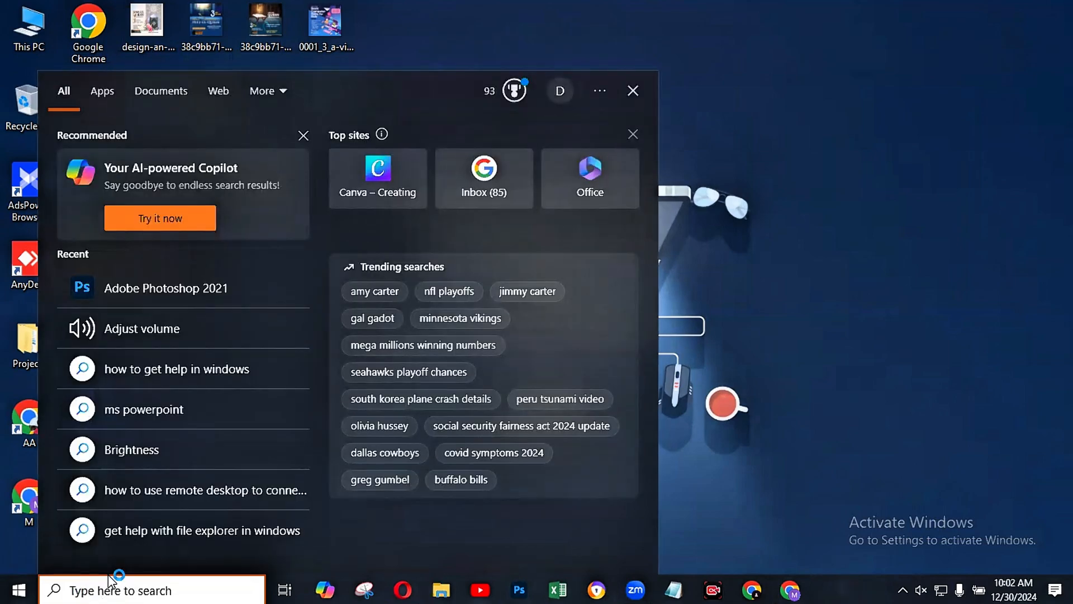
{"action": "type", "text": "micr"}
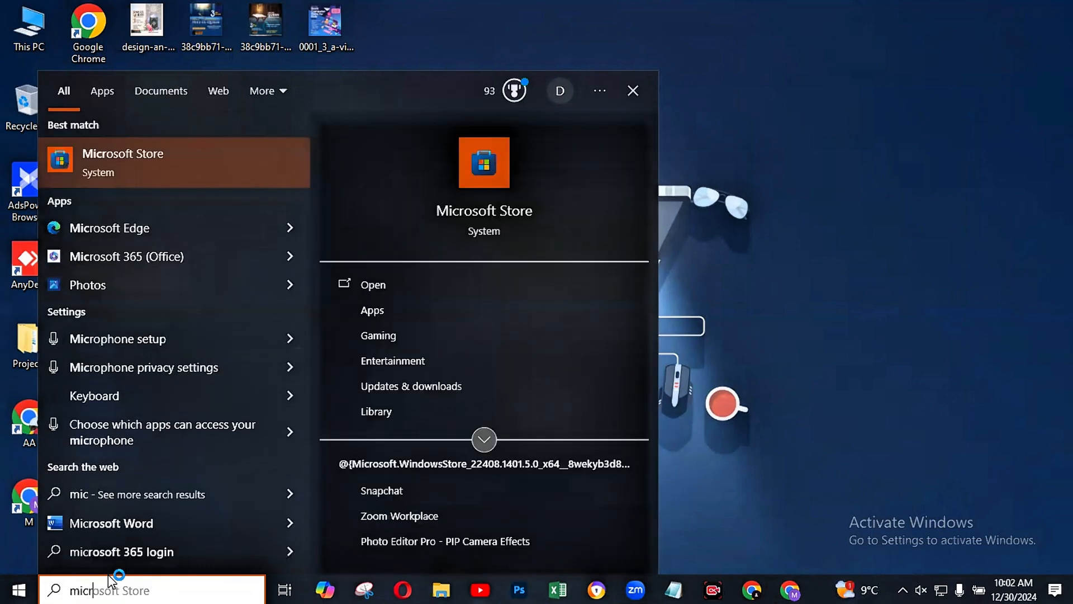
{"action": "type", "text": "osoft"}
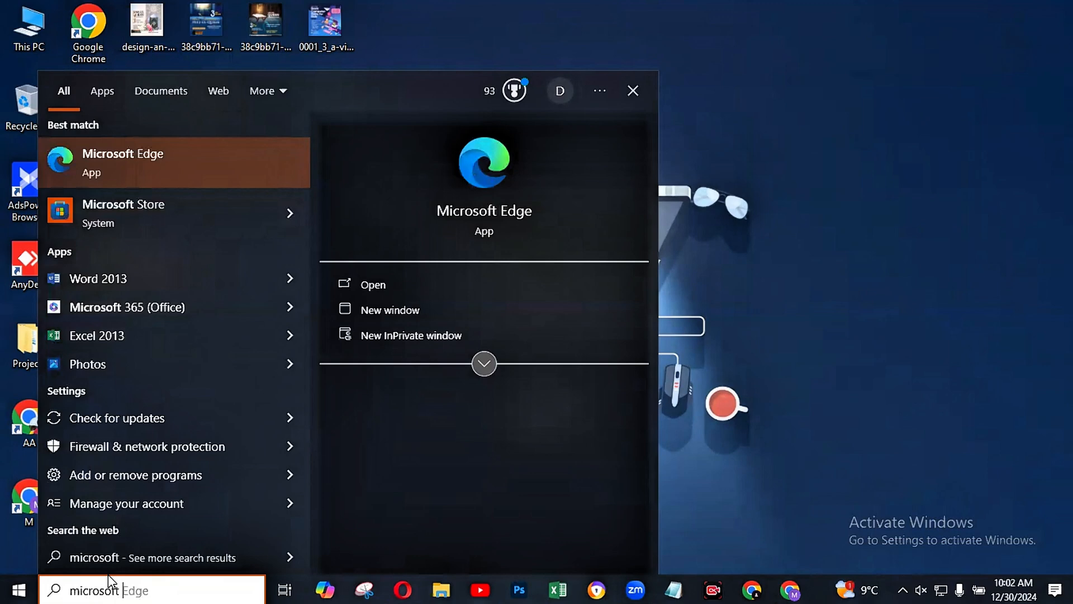
{"action": "type", "text": " wo"}
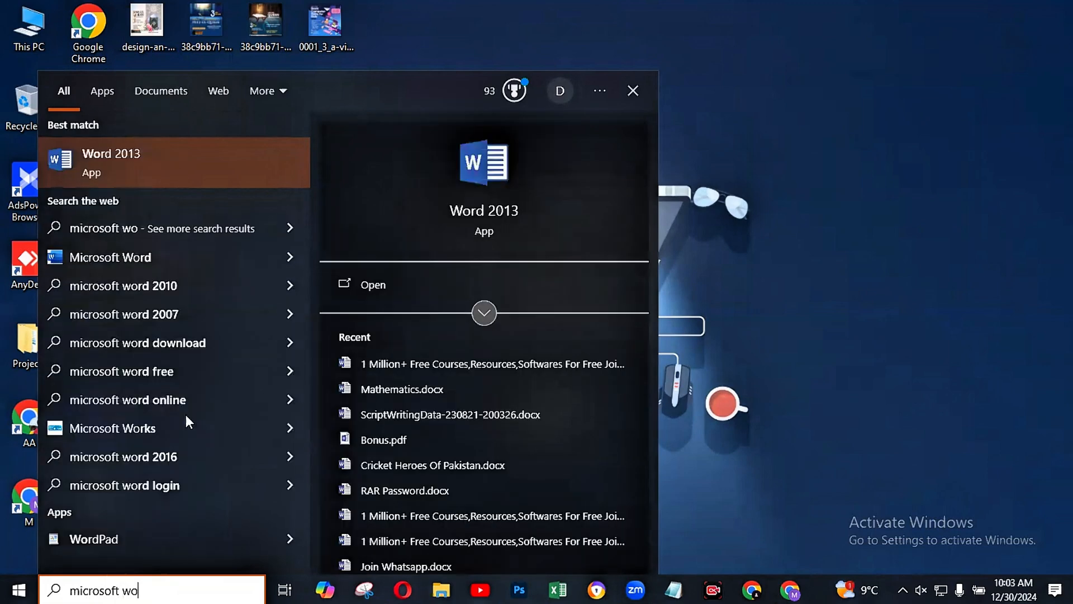
{"action": "left_click", "coordinate": [114, 153]}
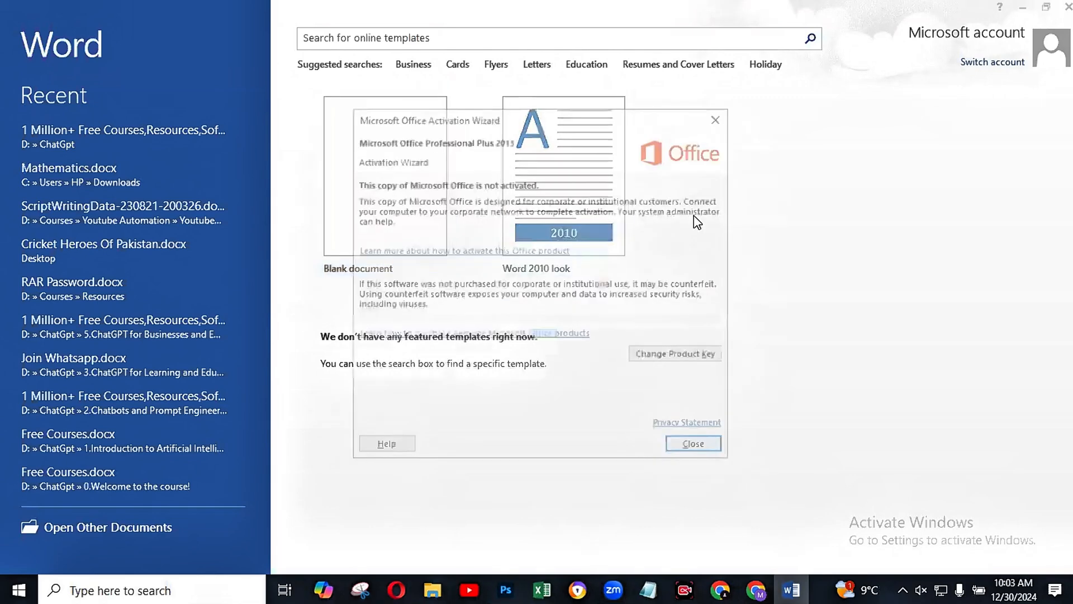
{"action": "left_click", "coordinate": [719, 114]}
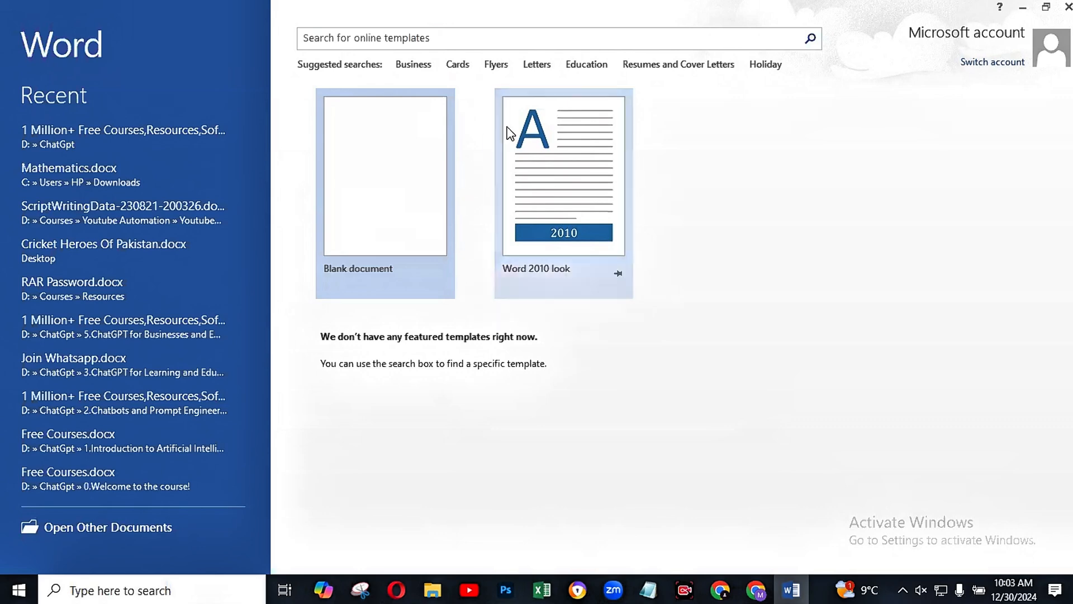
{"action": "left_click", "coordinate": [373, 178]}
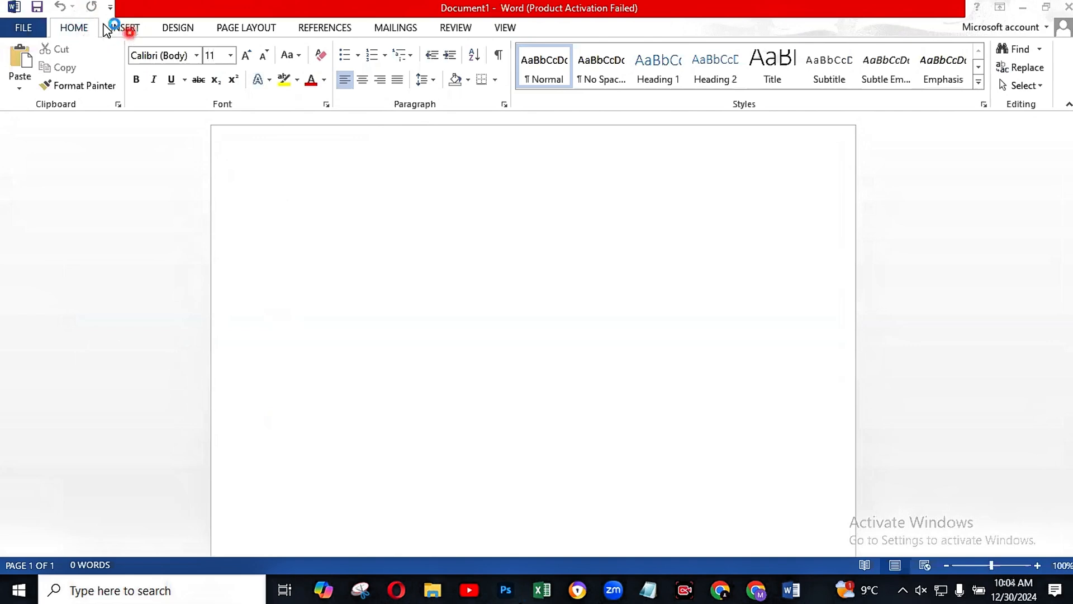
Step: Examine the design, insert, page layout and home commands available for the blank document
{"action": "left_click", "coordinate": [186, 32]}
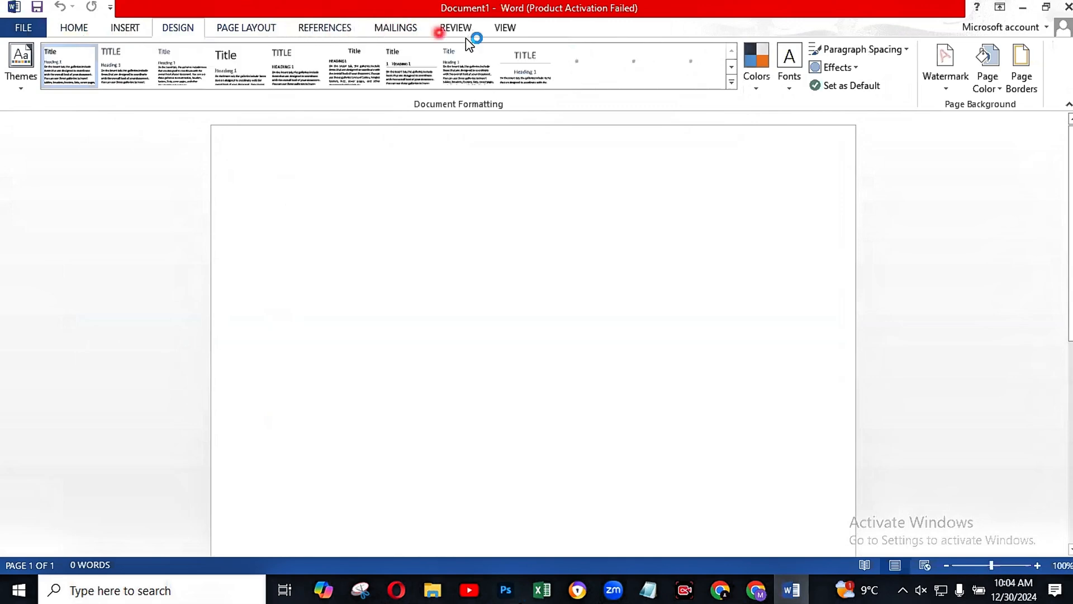
{"action": "left_click", "coordinate": [71, 28]}
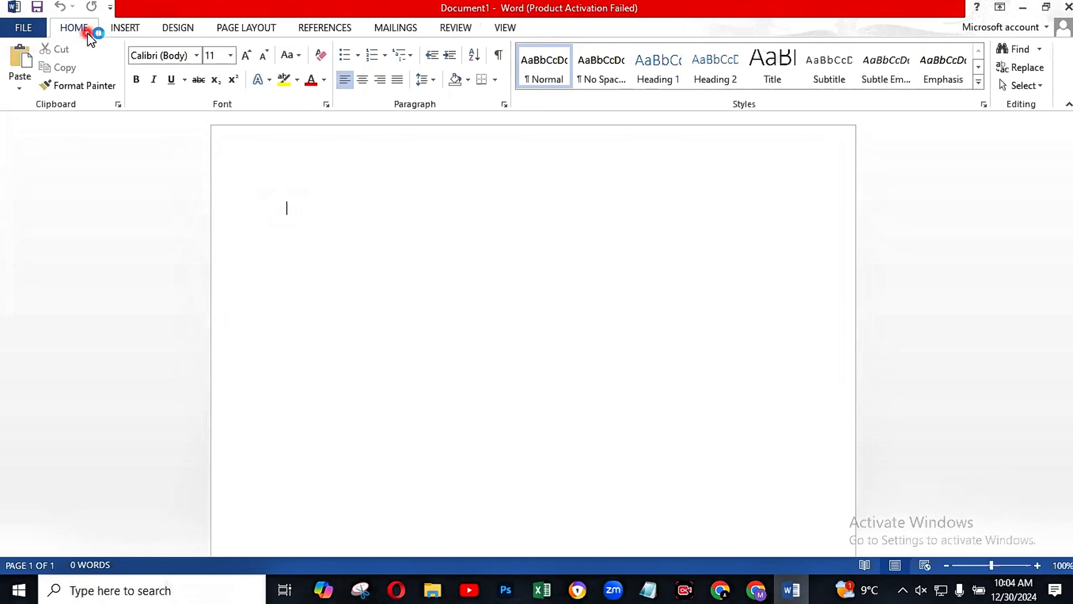
{"action": "left_click", "coordinate": [125, 28]}
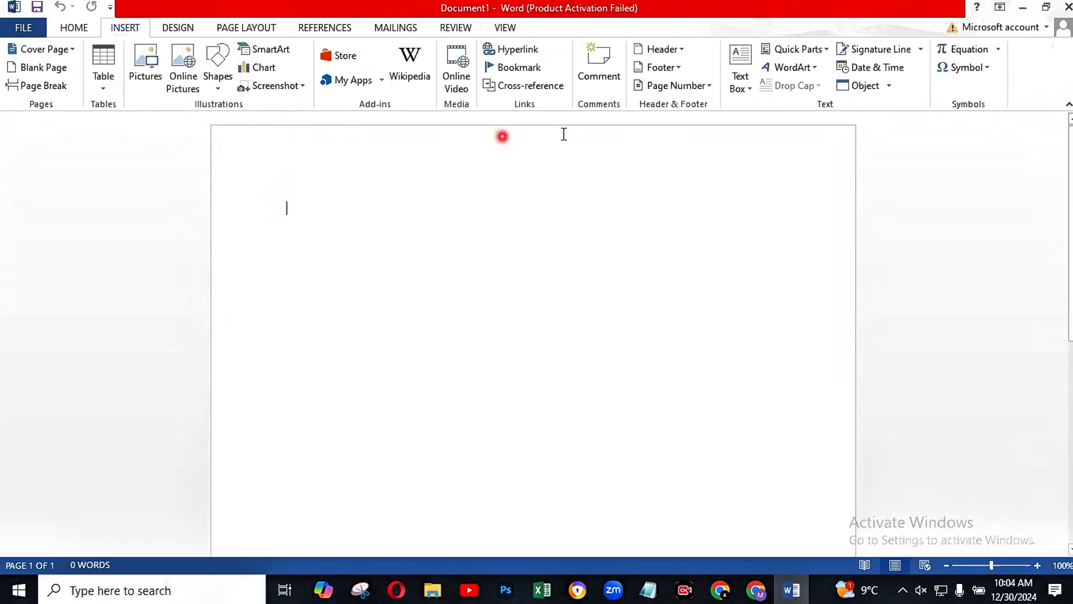
{"action": "left_click", "coordinate": [196, 30]}
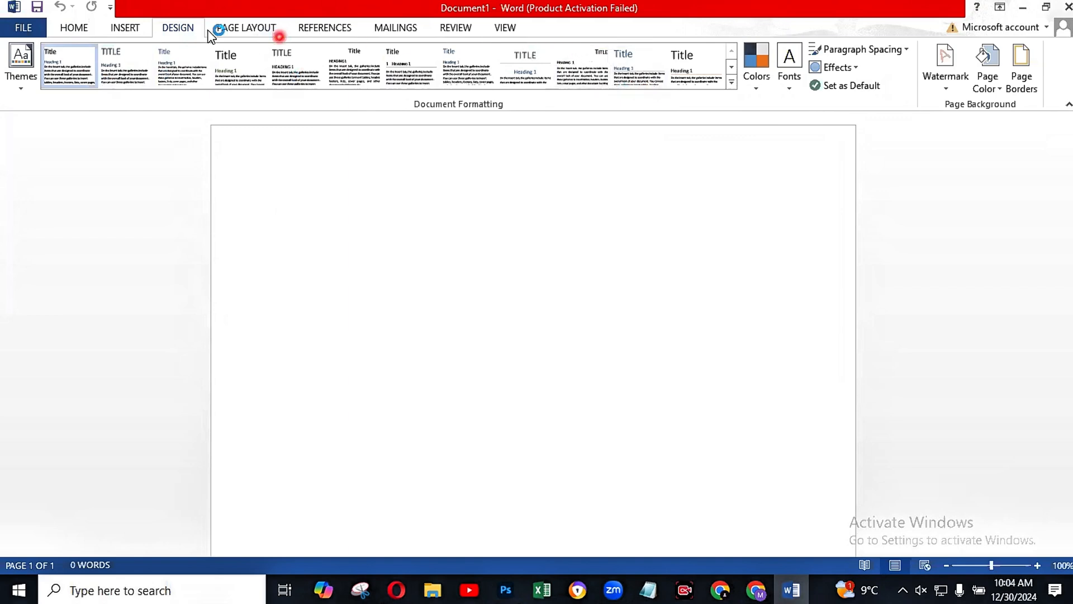
{"action": "left_click", "coordinate": [239, 29]}
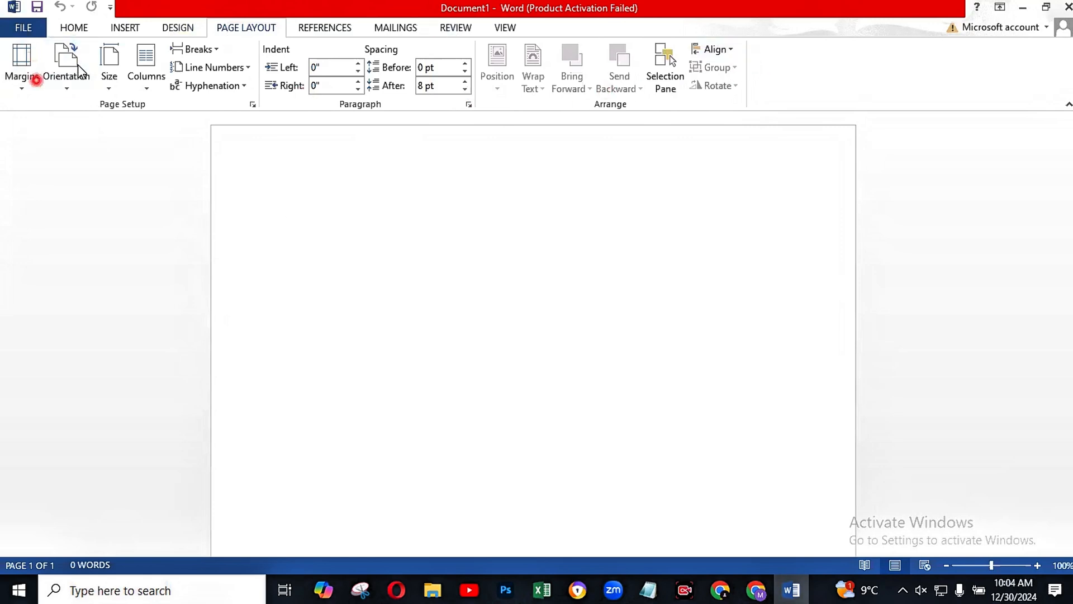
{"action": "left_click", "coordinate": [68, 29]}
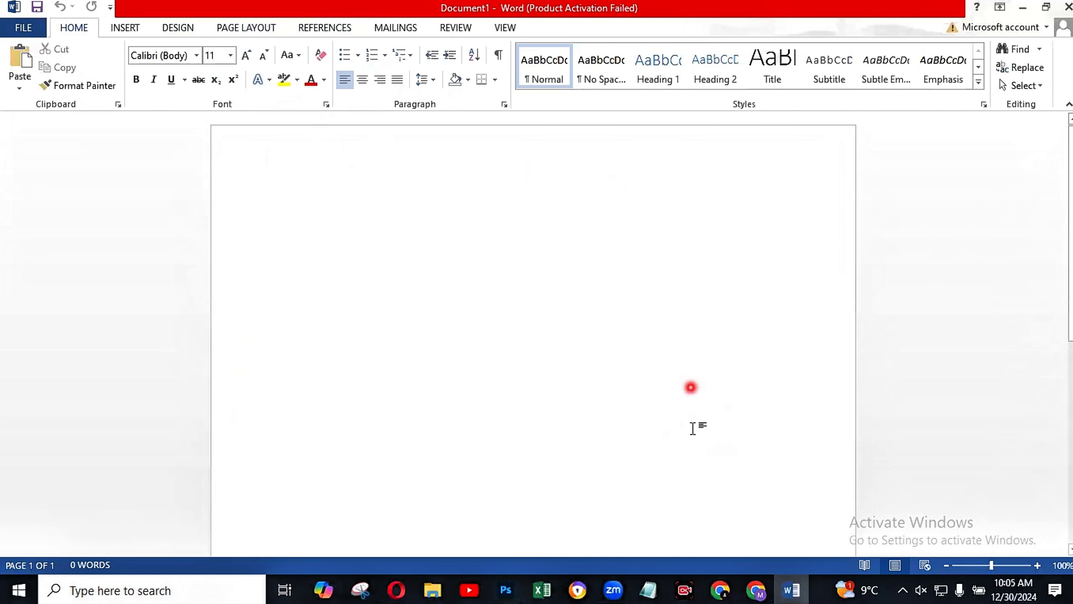
{"action": "left_click", "coordinate": [154, 79]}
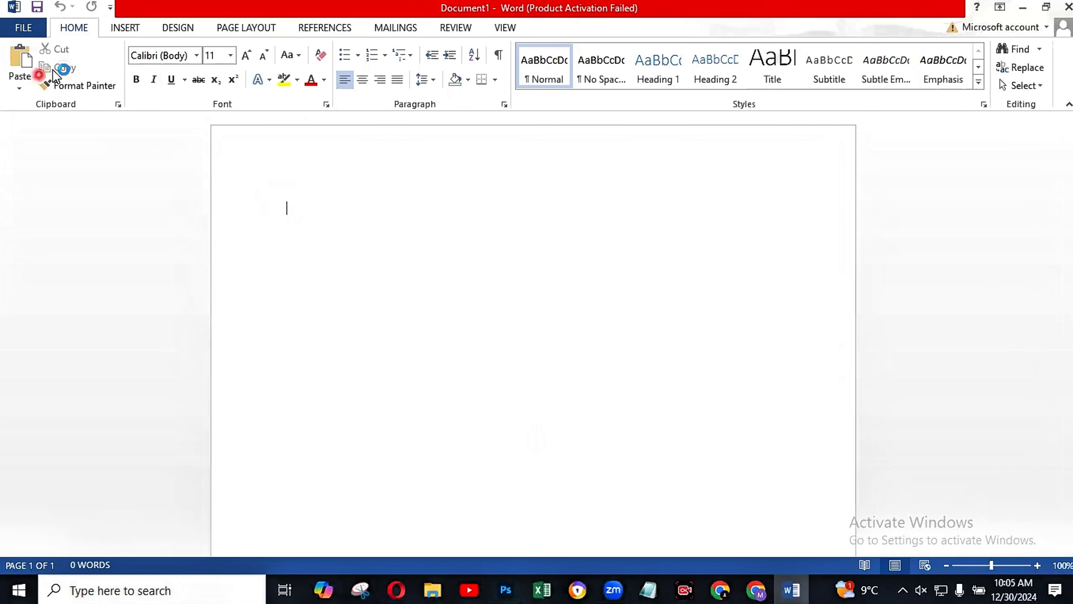
{"action": "left_click", "coordinate": [154, 79]}
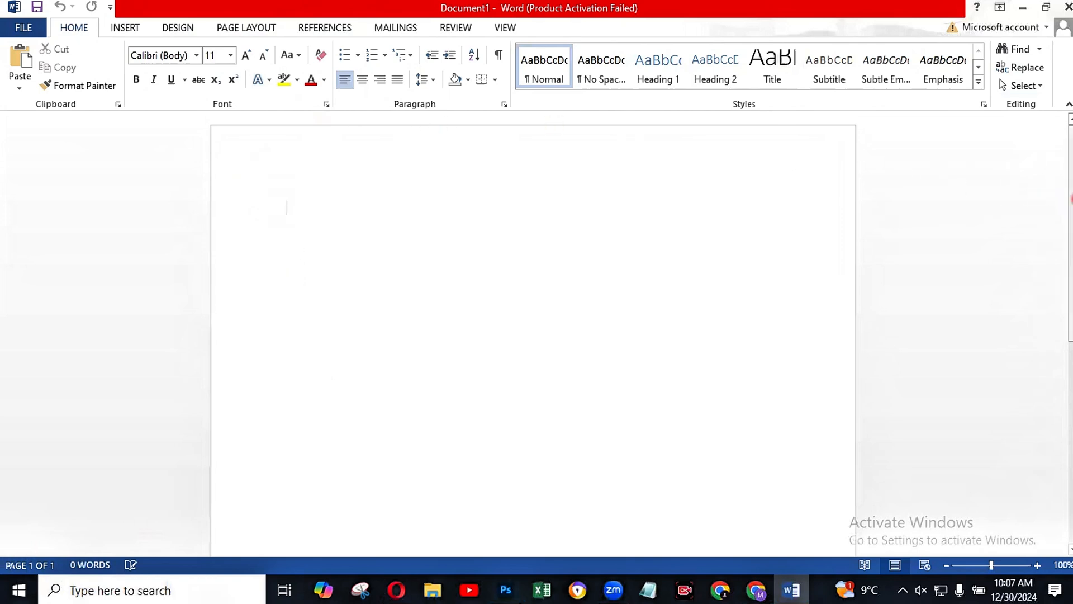
{"action": "left_click_drag", "start_coordinate": [1071, 197], "coordinate": [1046, 154]}
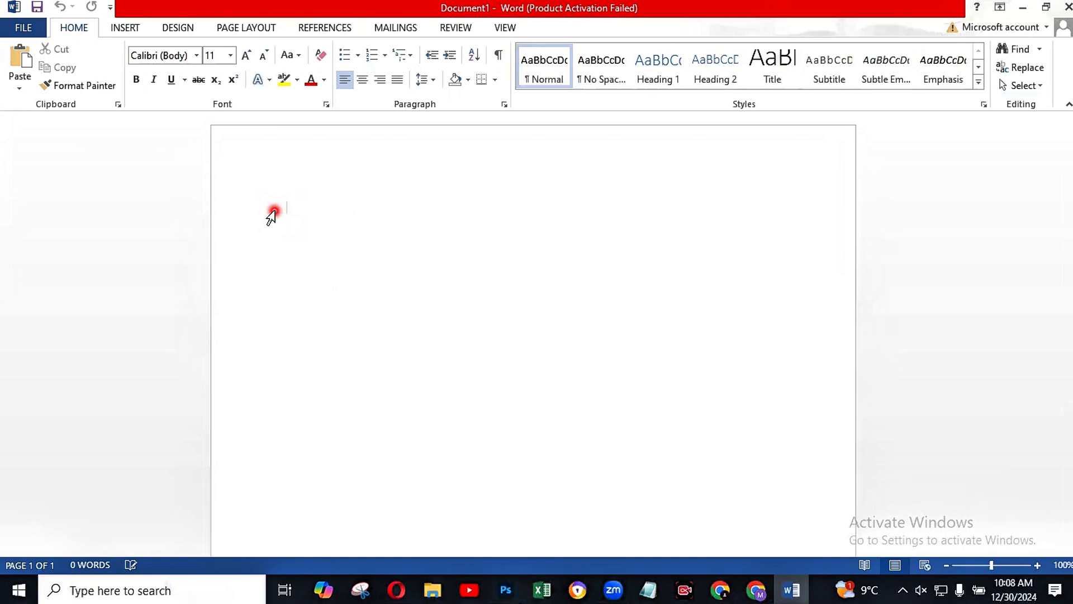
Step: Enter the greeting "Assalam-o-Alaikum!" as the first line of the document
{"action": "type", "text": "a"}
{"action": "key", "text": "BackSpace"}
{"action": "type", "text": "Aa"}
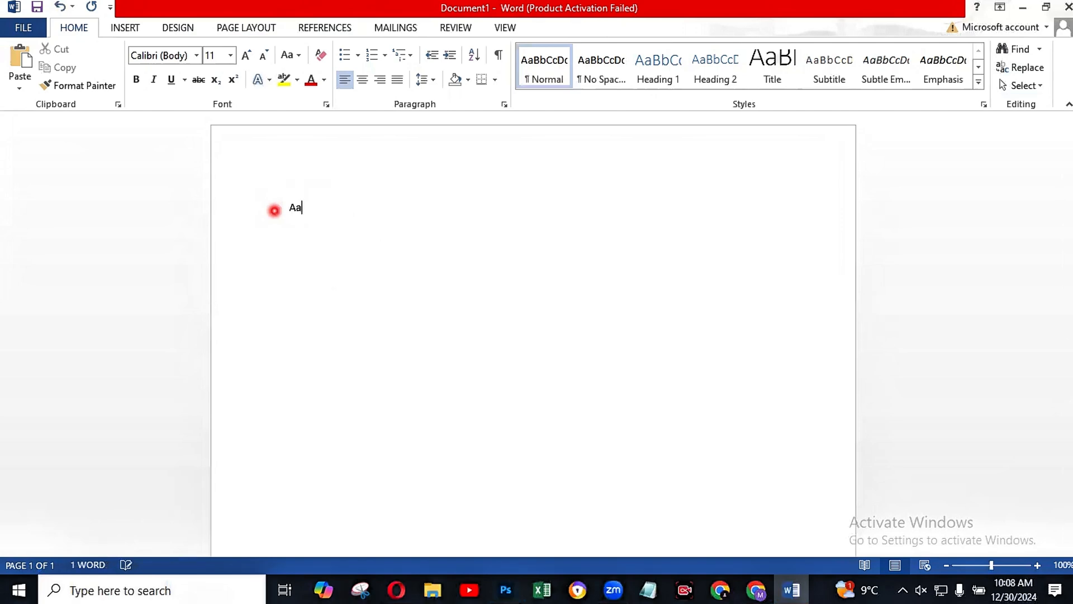
{"action": "key", "text": "BackSpace"}
{"action": "type", "text": "sselam-o-Alaii"}
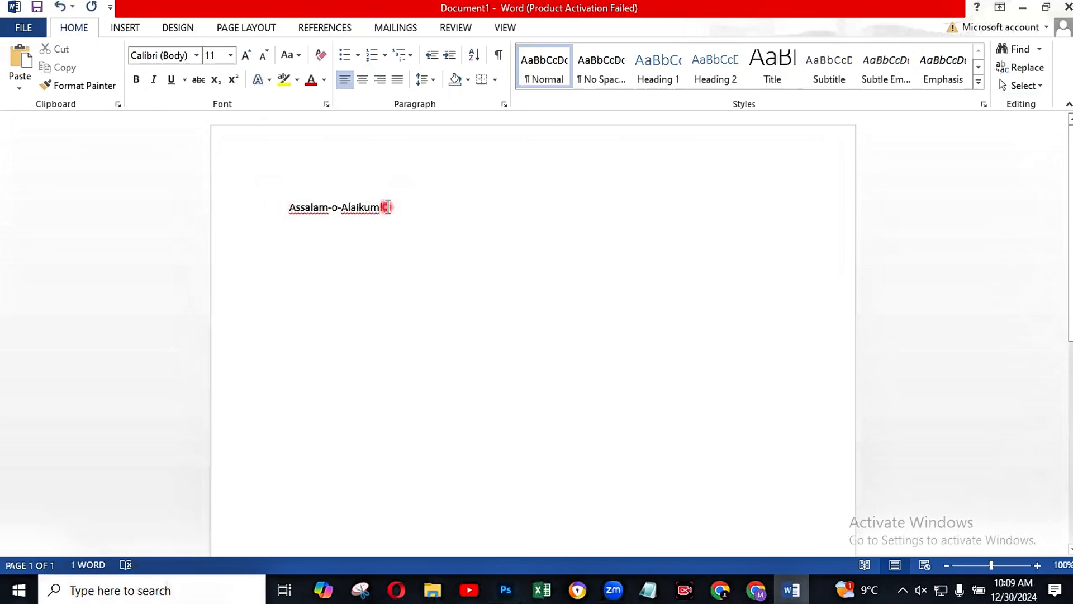
Step: Set the font size of the whole greeting line to 28
{"action": "left_click_drag", "start_coordinate": [383, 208], "coordinate": [302, 216]}
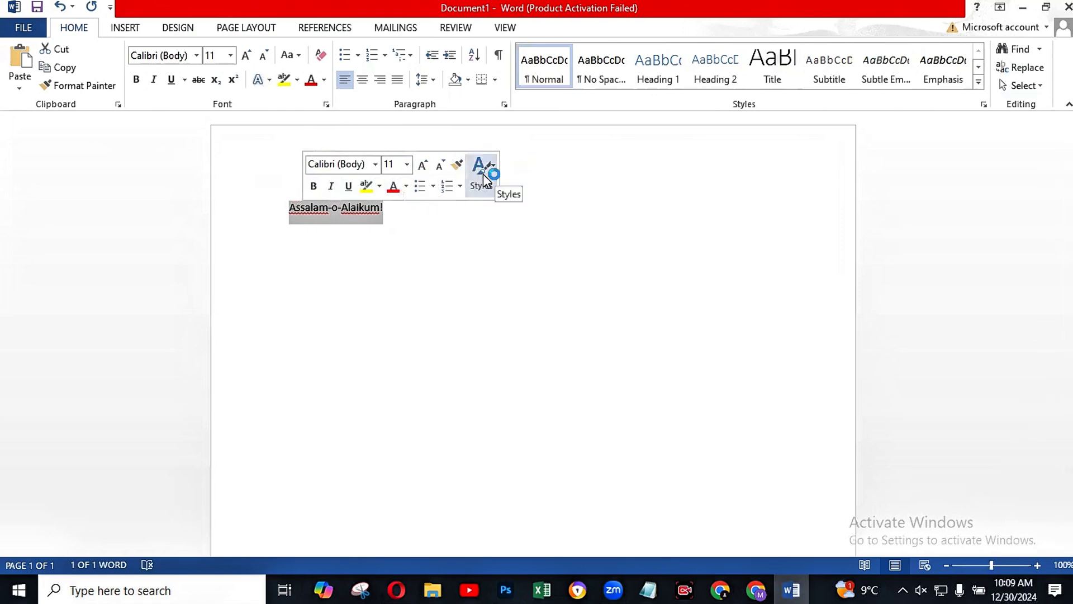
{"action": "left_click", "coordinate": [408, 165]}
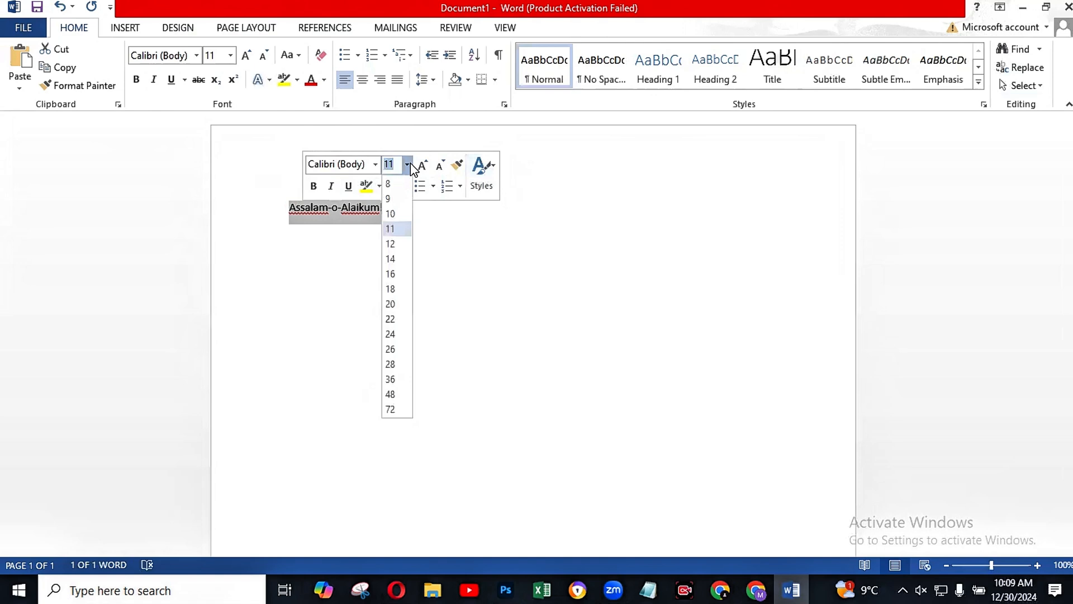
{"action": "left_click", "coordinate": [389, 364]}
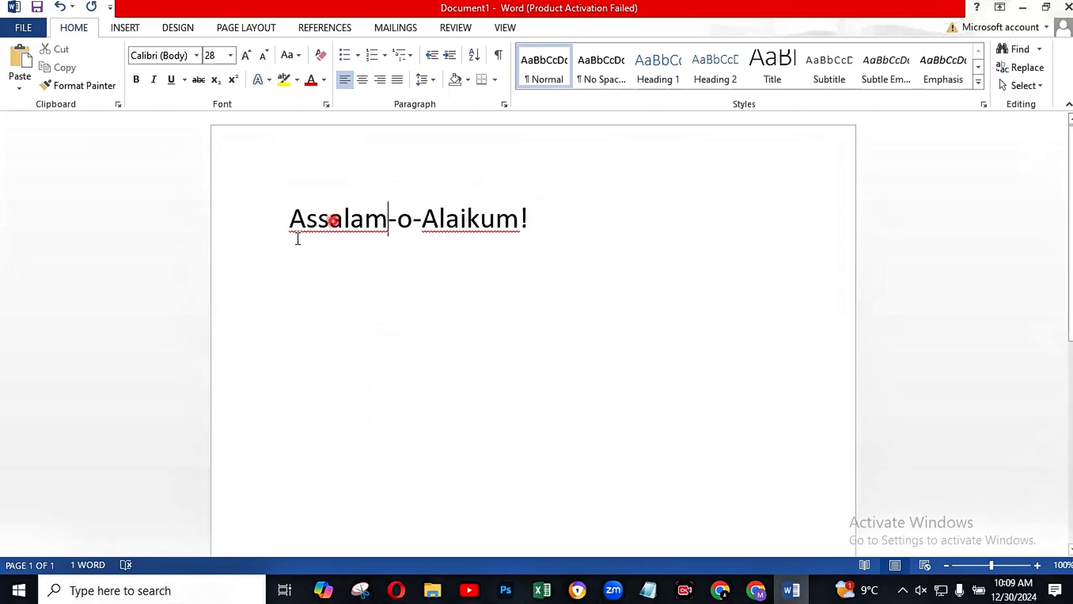
Step: Change the font of the whole greeting line to Book Antiqua
{"action": "left_click", "coordinate": [291, 218]}
{"action": "left_click_drag", "start_coordinate": [333, 216], "coordinate": [528, 217]}
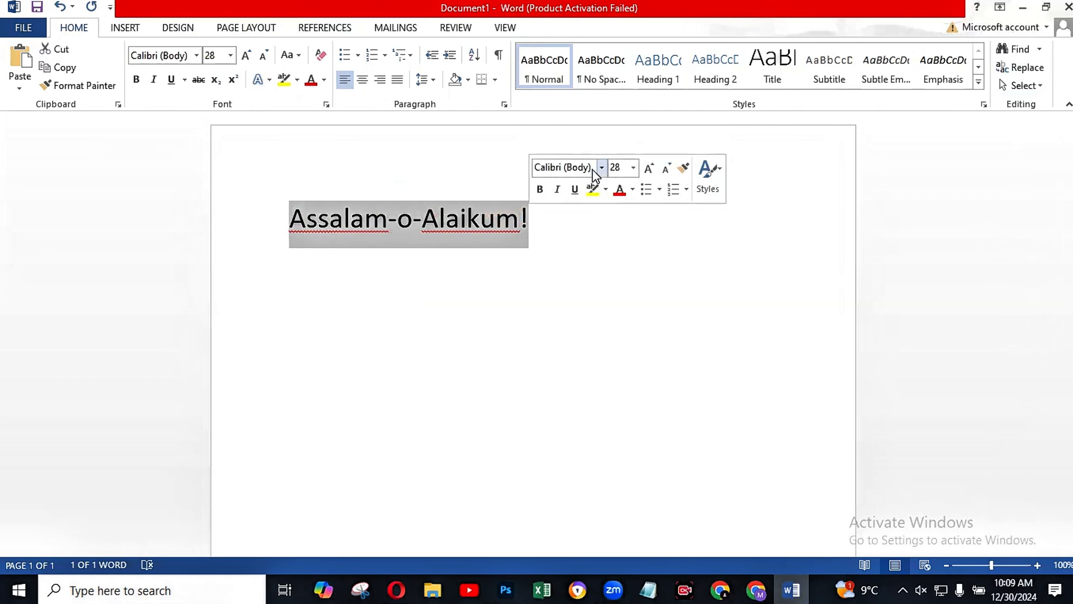
{"action": "left_click", "coordinate": [601, 167]}
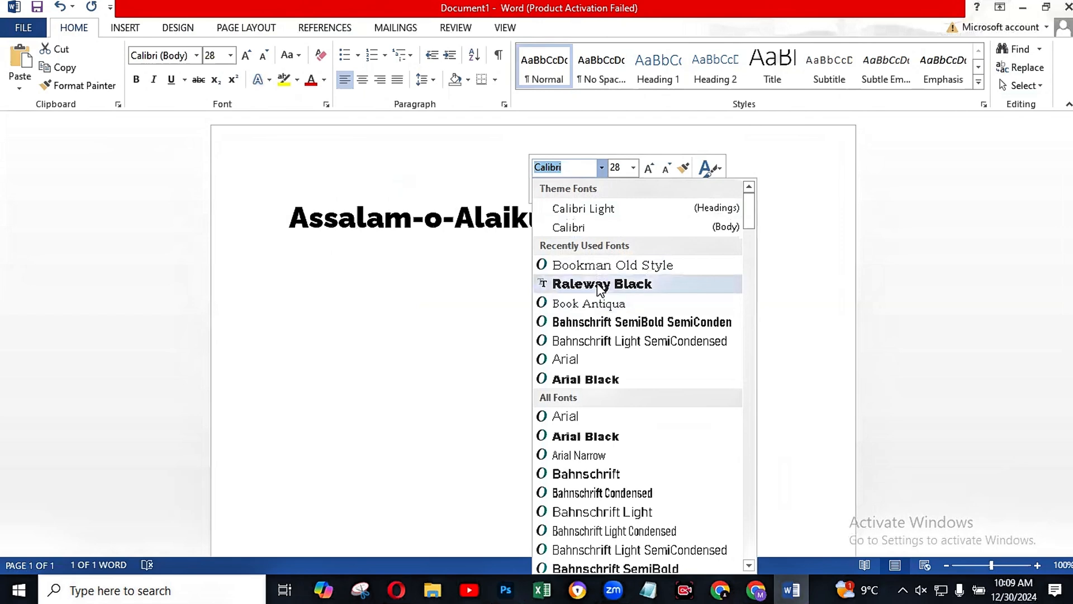
{"action": "left_click", "coordinate": [573, 307]}
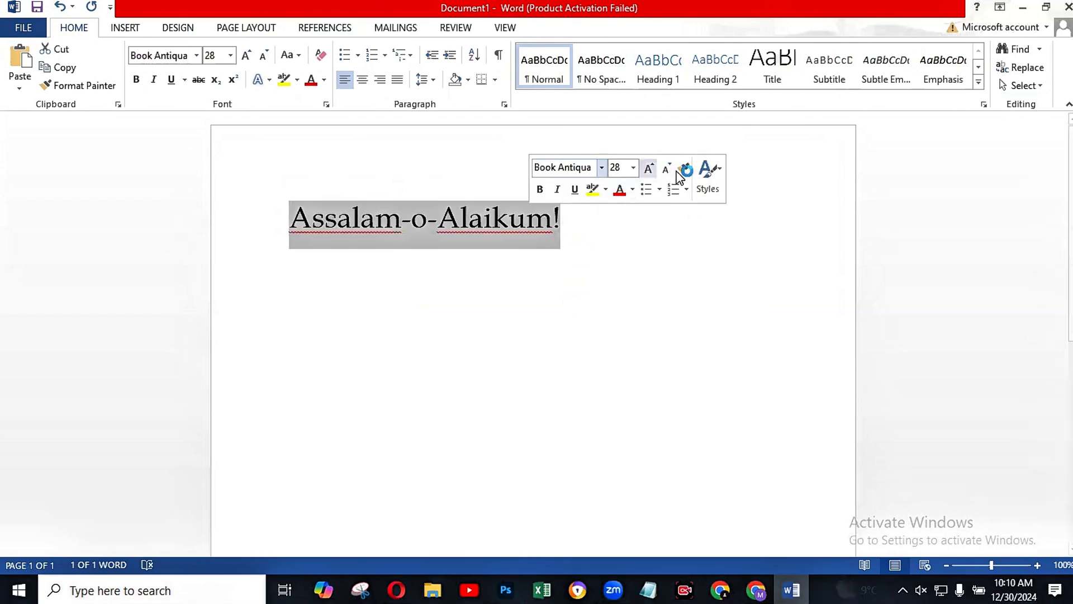
{"action": "left_click", "coordinate": [711, 193]}
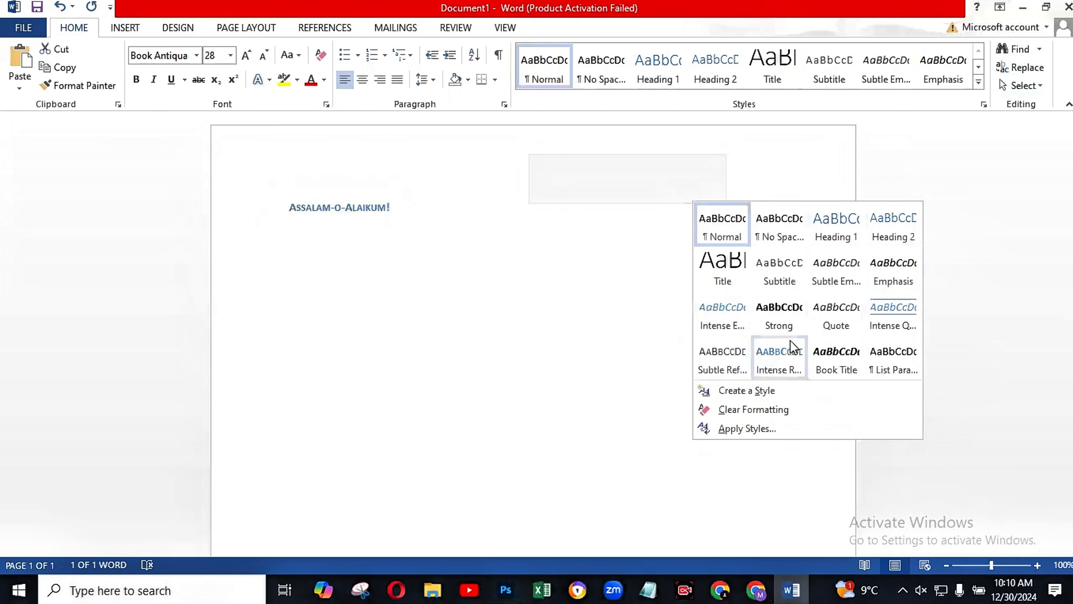
{"action": "left_click", "coordinate": [737, 395]}
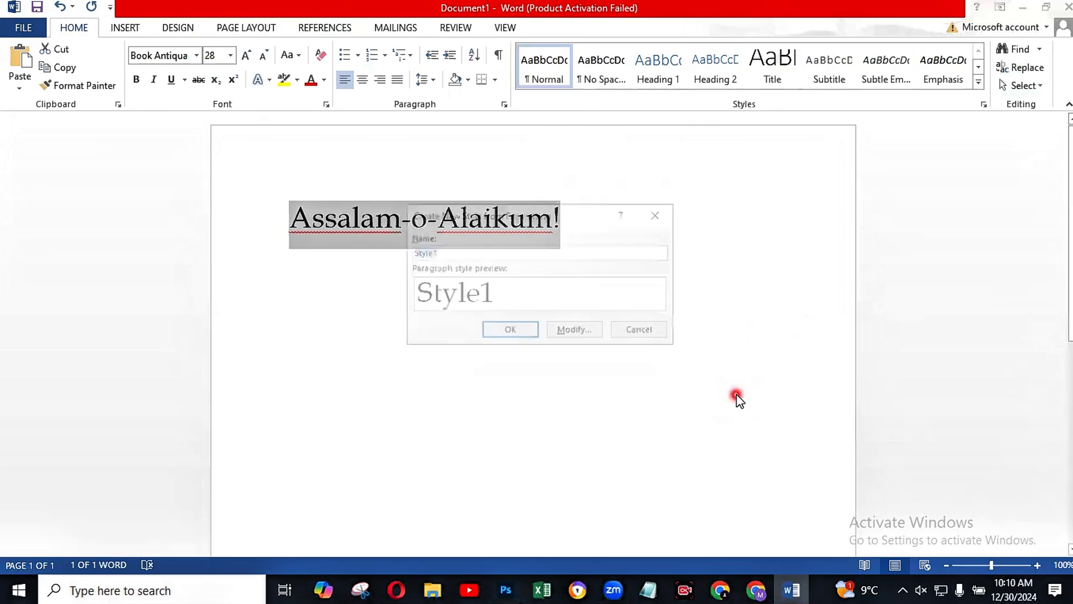
{"action": "left_click", "coordinate": [658, 214]}
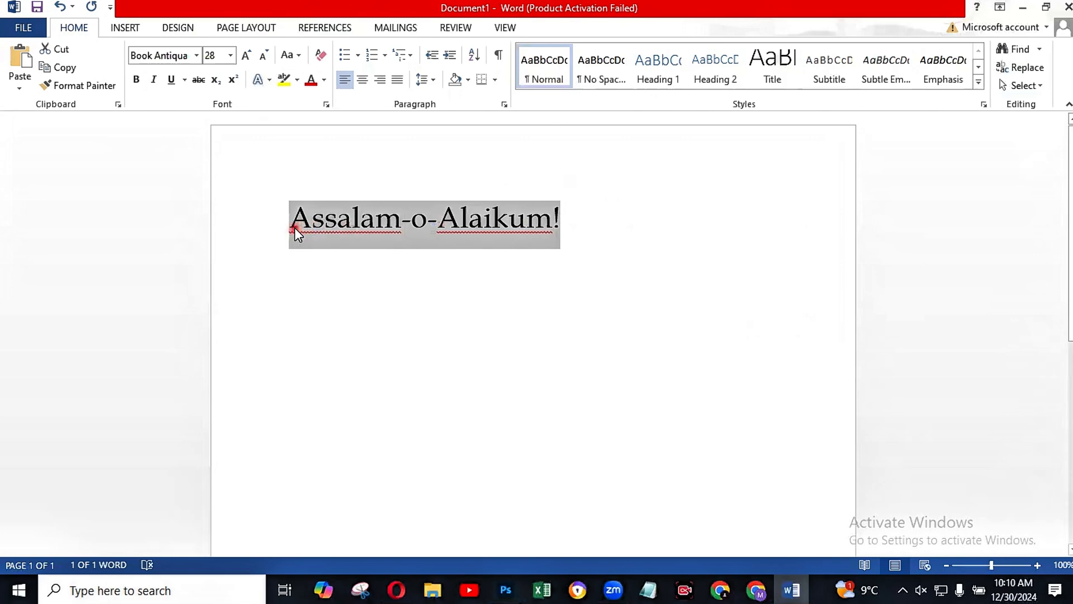
Step: Apply the "Blue, 8 pt glow, Accent color 5" text effect to the whole greeting line and deselect it
{"action": "left_click_drag", "start_coordinate": [294, 227], "coordinate": [367, 227]}
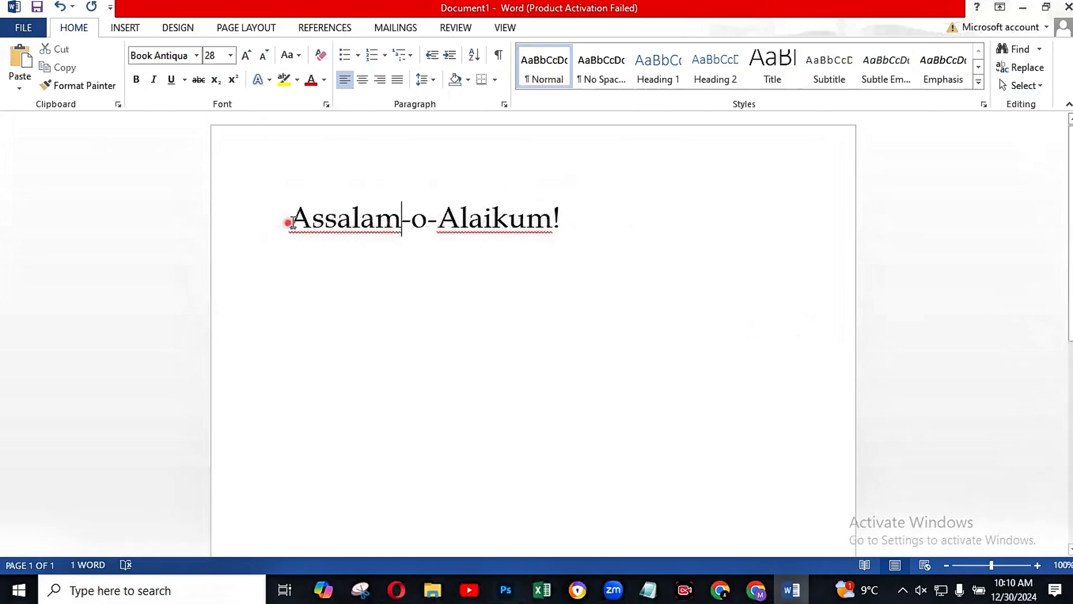
{"action": "left_click_drag", "start_coordinate": [288, 222], "coordinate": [559, 225]}
{"action": "left_click", "coordinate": [559, 226]}
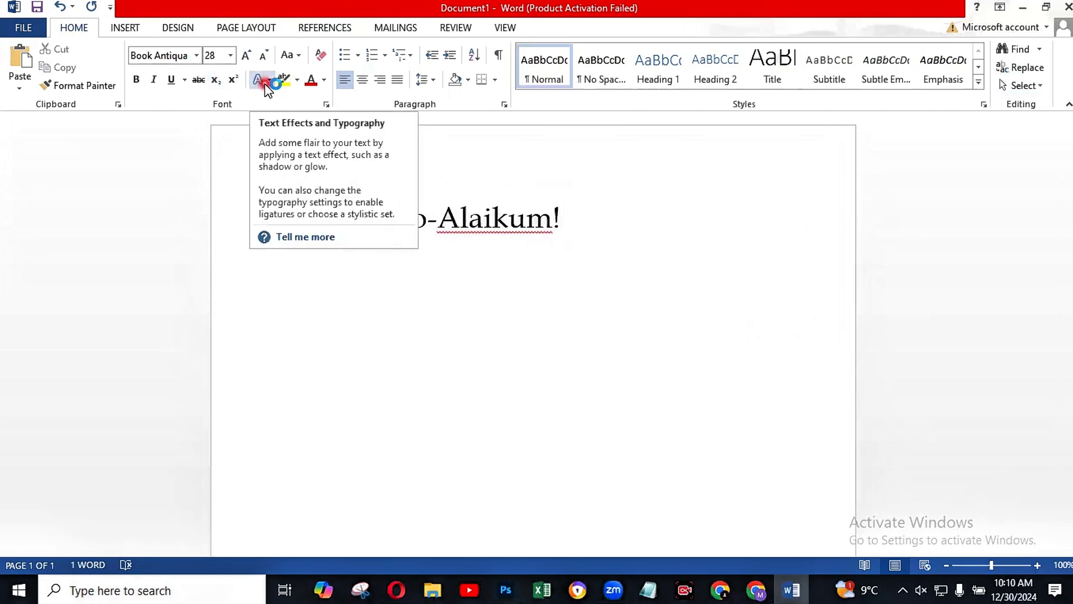
{"action": "left_click_drag", "start_coordinate": [557, 218], "coordinate": [296, 212]}
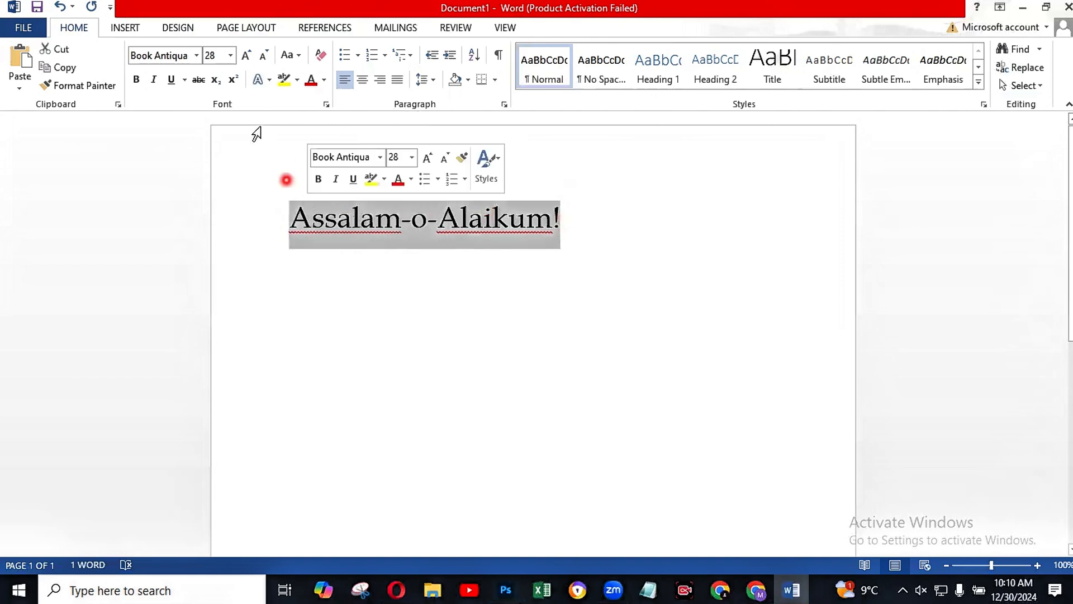
{"action": "left_click", "coordinate": [260, 87]}
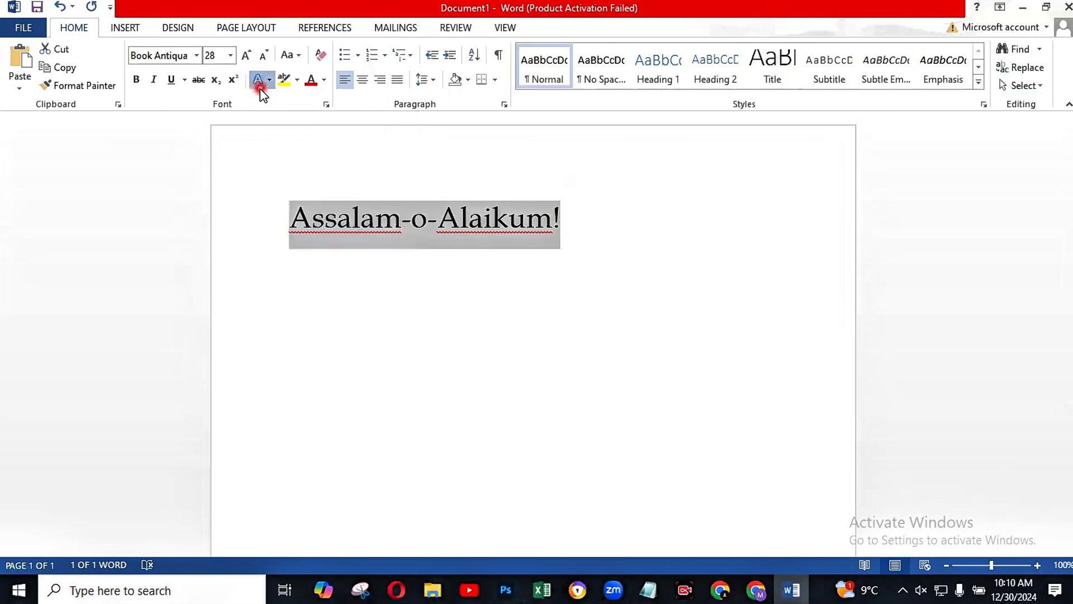
{"action": "left_click", "coordinate": [259, 83]}
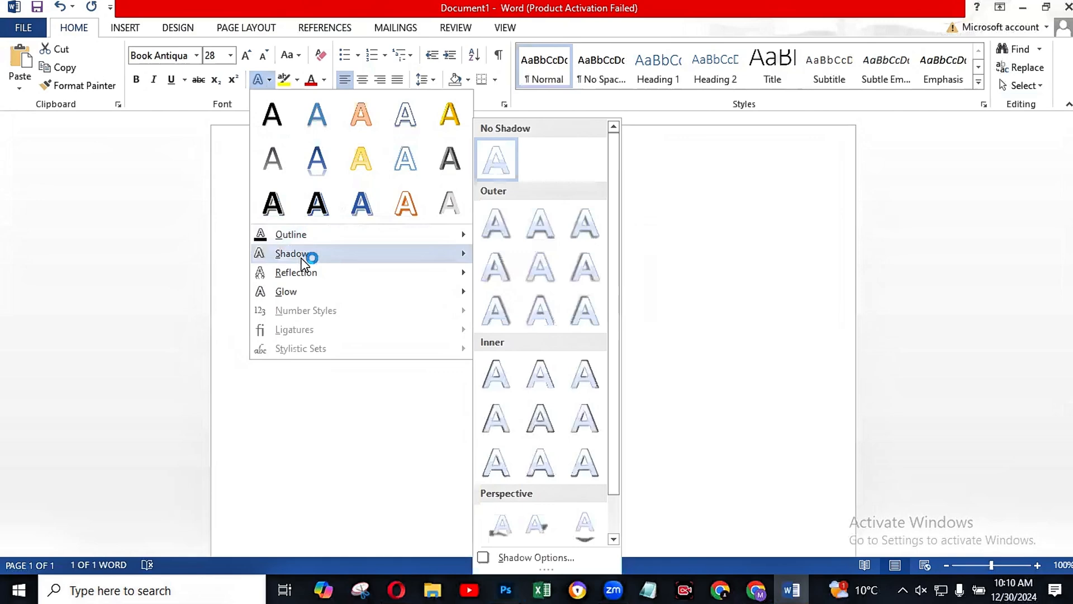
{"action": "mouse_move", "coordinate": [306, 277]}
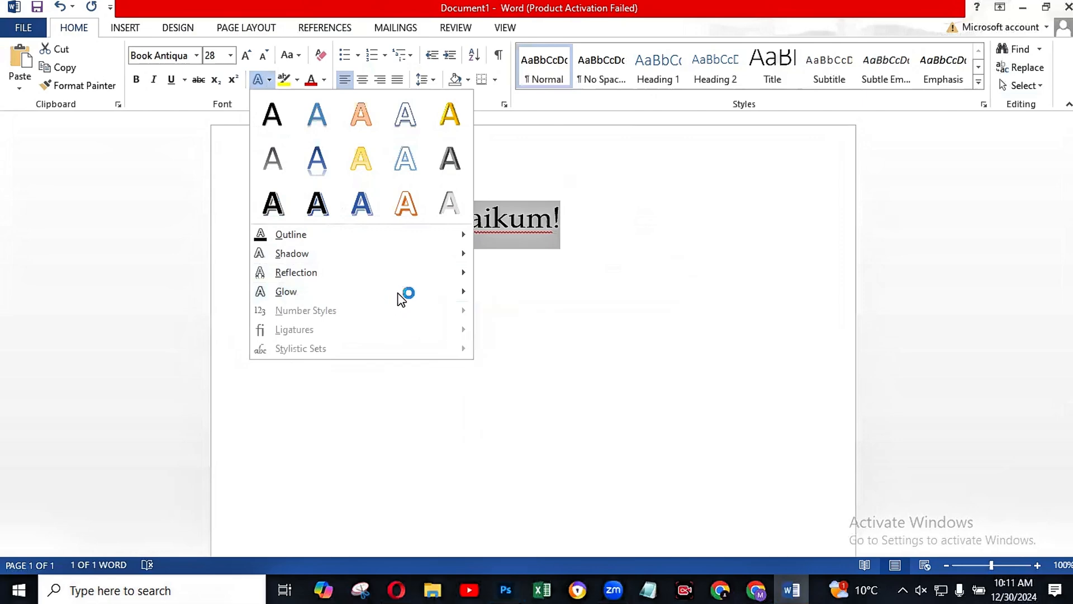
{"action": "mouse_move", "coordinate": [467, 285]}
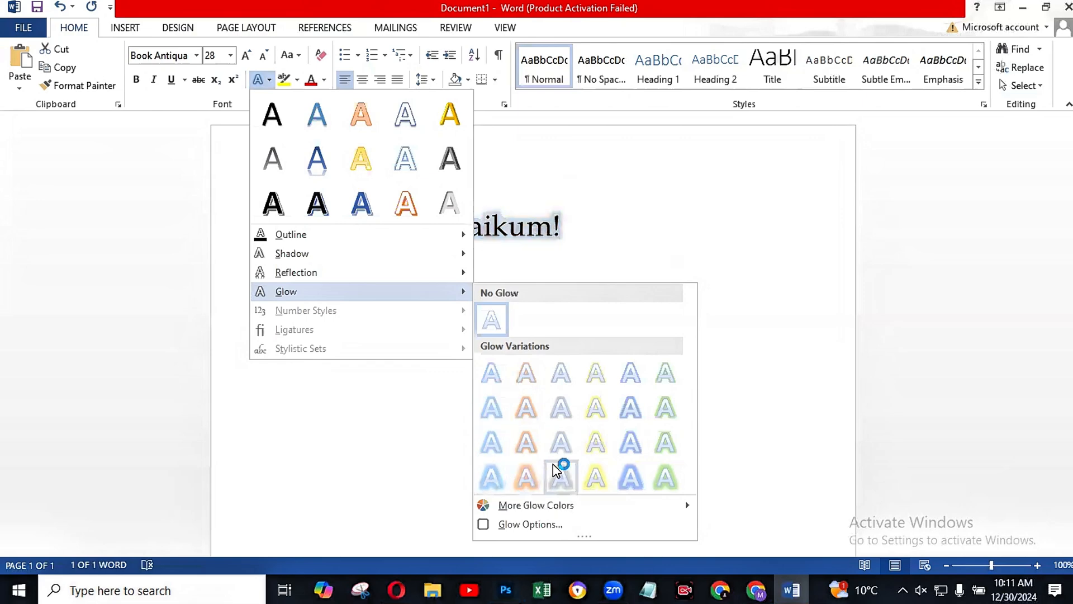
{"action": "left_click", "coordinate": [630, 411]}
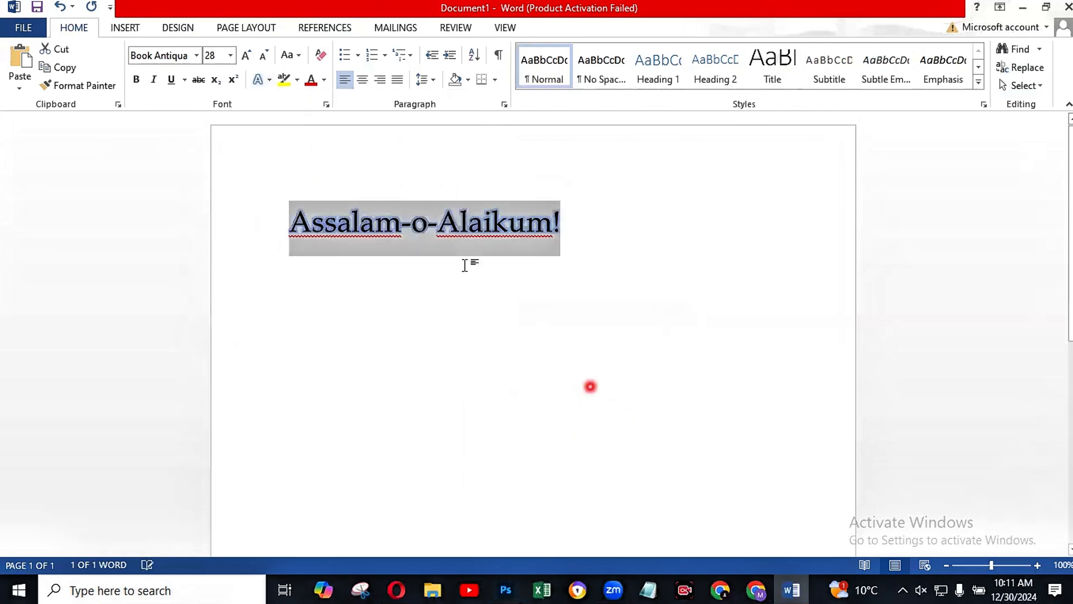
{"action": "left_click", "coordinate": [444, 288]}
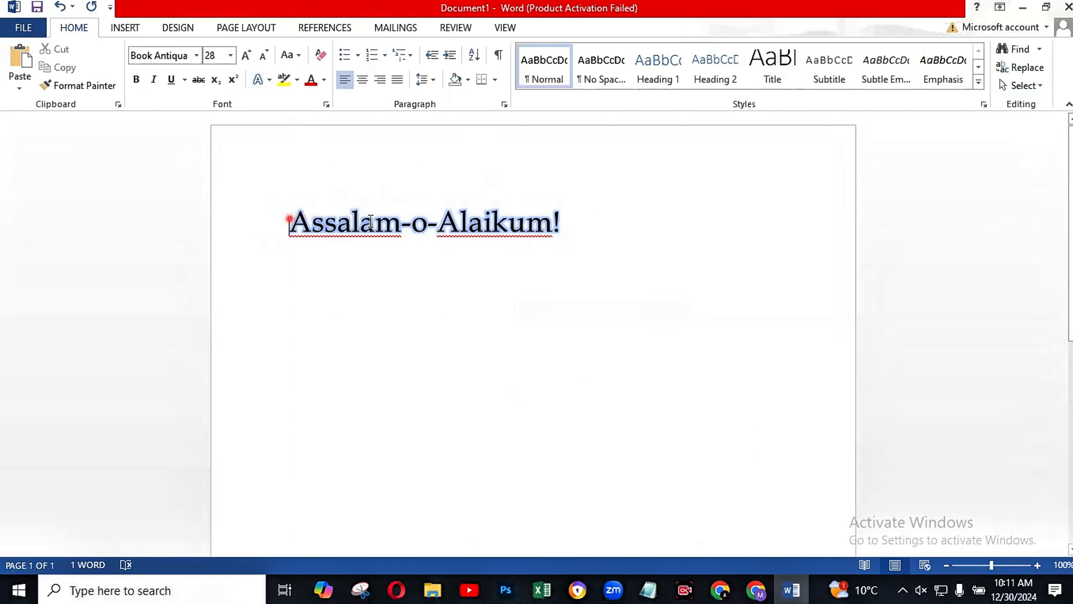
Step: Apply the outer shadow in the first column of the second row to the whole greeting line and deselect it
{"action": "left_click_drag", "start_coordinate": [290, 220], "coordinate": [585, 223]}
{"action": "left_click", "coordinate": [257, 79]}
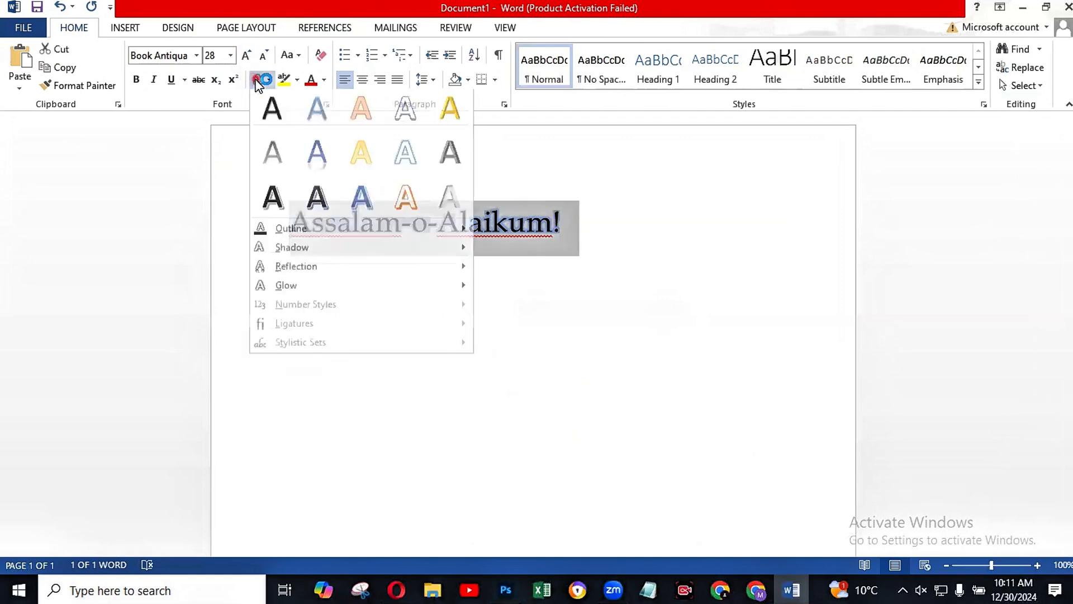
{"action": "mouse_move", "coordinate": [321, 260]}
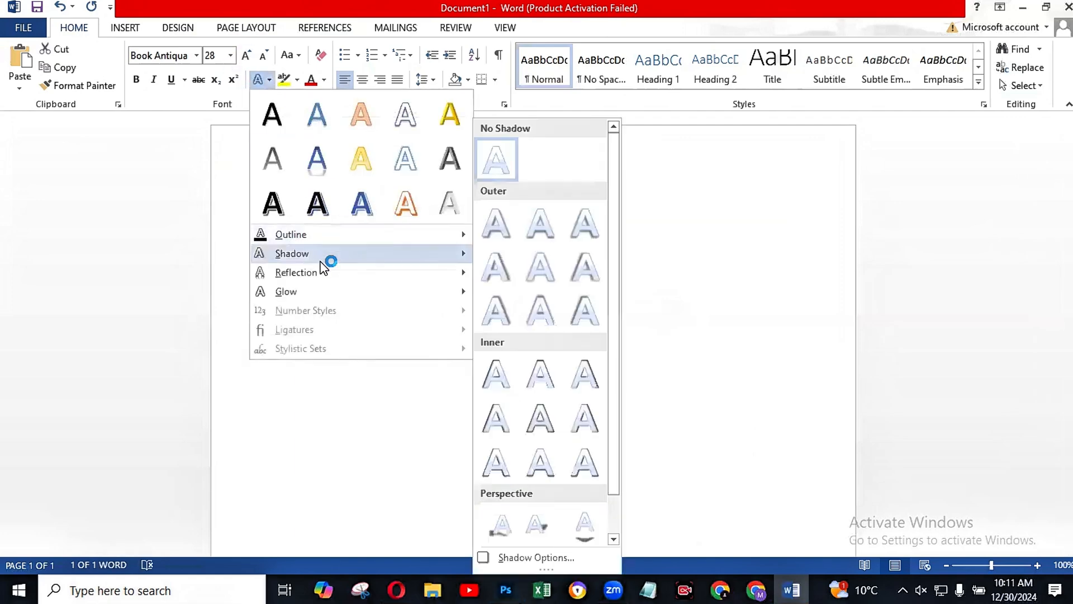
{"action": "mouse_move", "coordinate": [438, 272]}
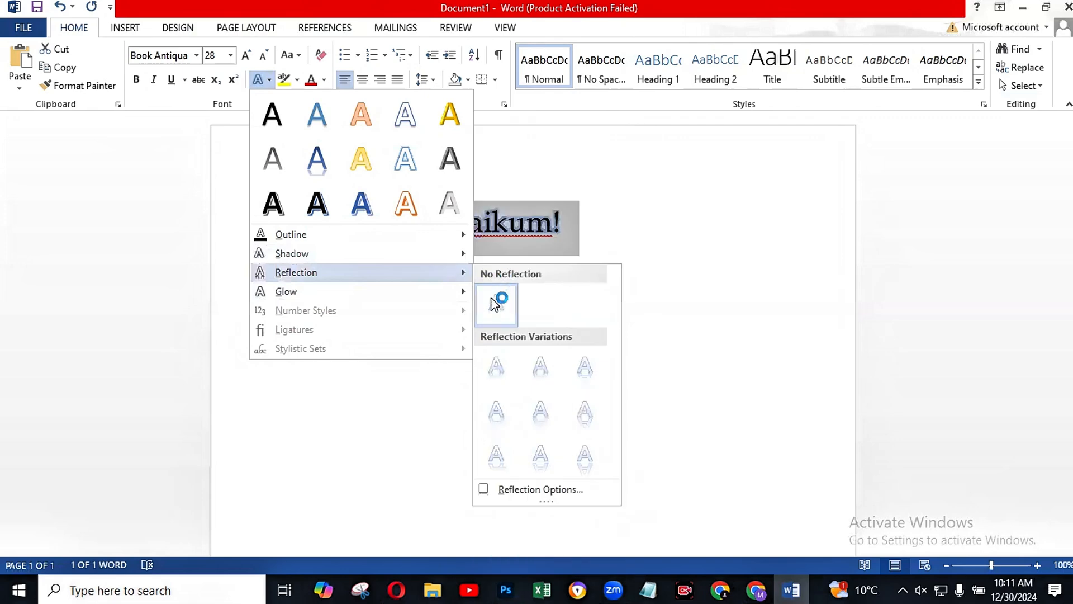
{"action": "mouse_move", "coordinate": [466, 254]}
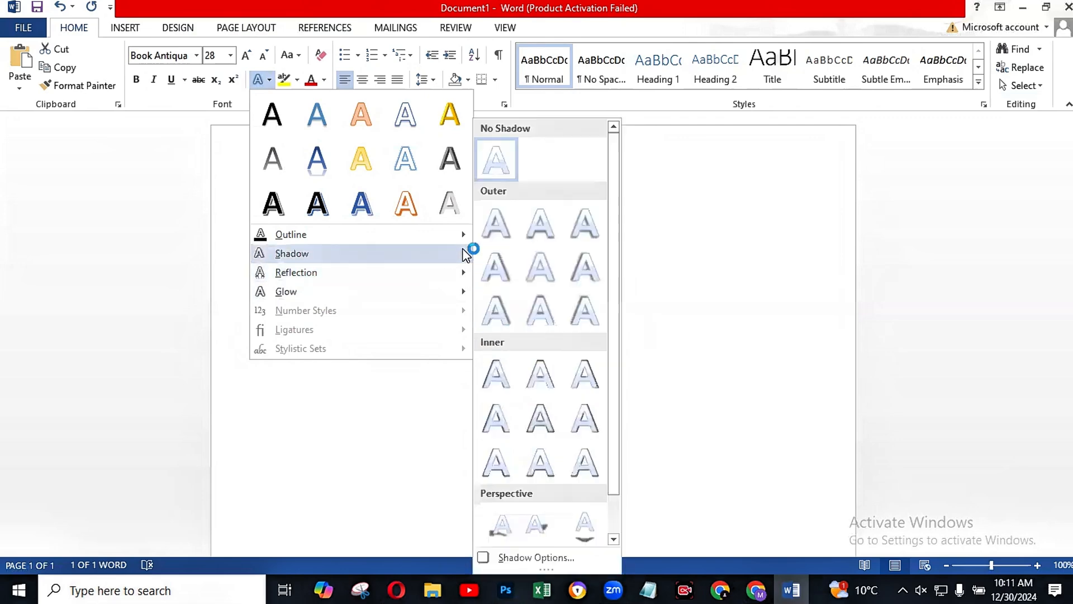
{"action": "left_click", "coordinate": [501, 263]}
{"action": "left_click", "coordinate": [338, 226]}
{"action": "left_click", "coordinate": [552, 234]}
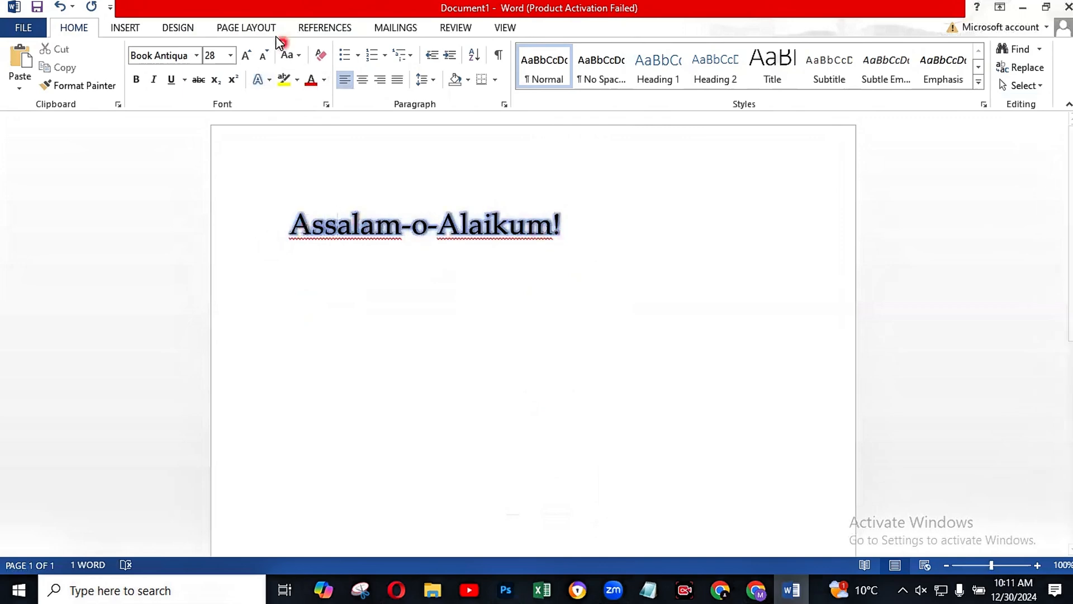
{"action": "left_click", "coordinate": [301, 54]}
{"action": "left_click", "coordinate": [297, 82]}
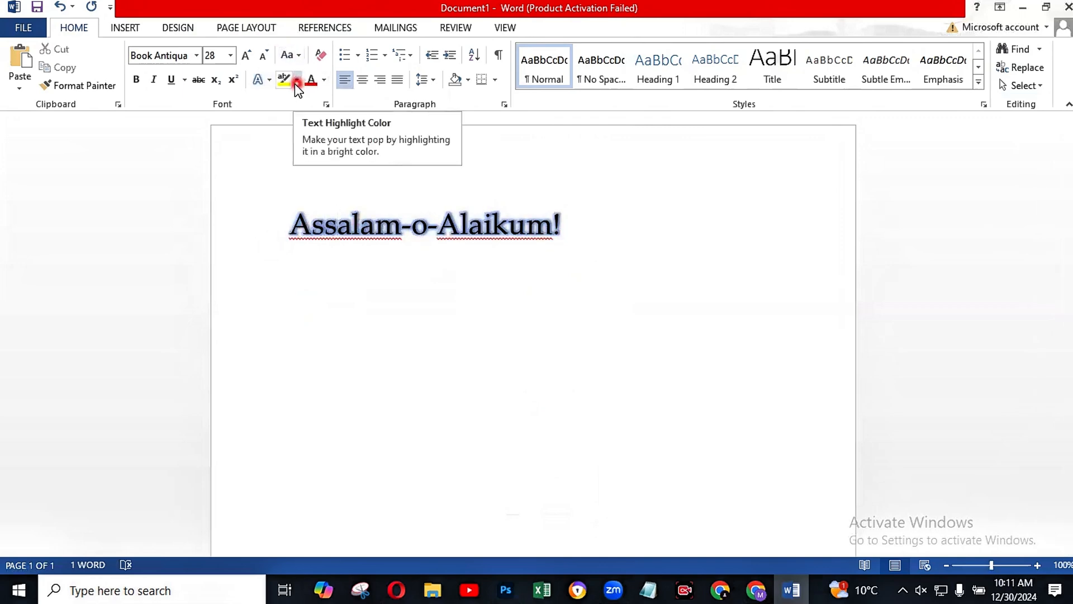
{"action": "left_click", "coordinate": [295, 82]}
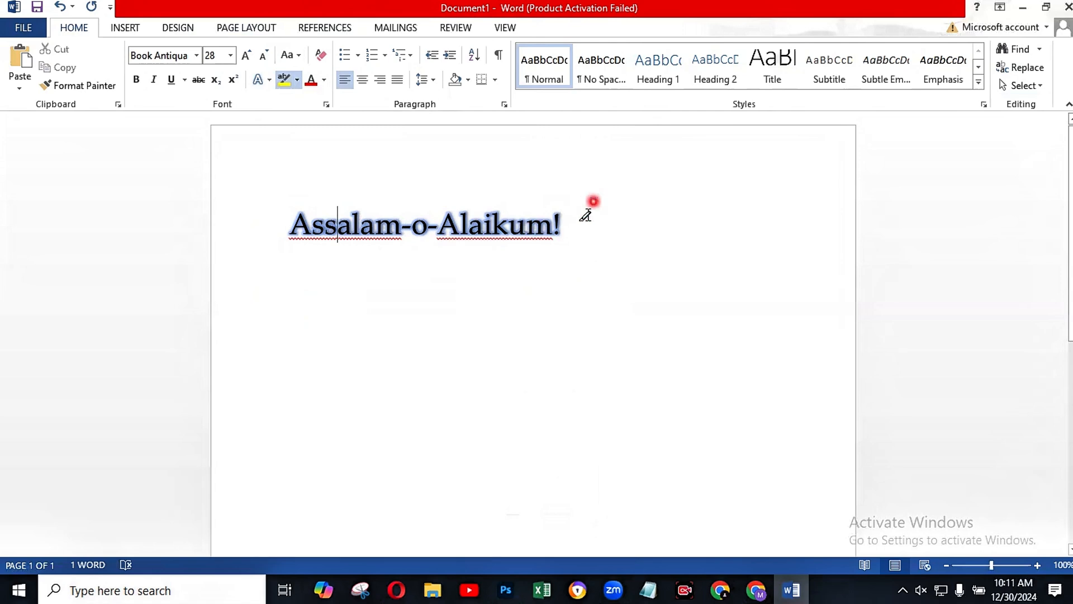
{"action": "left_click", "coordinate": [586, 213]}
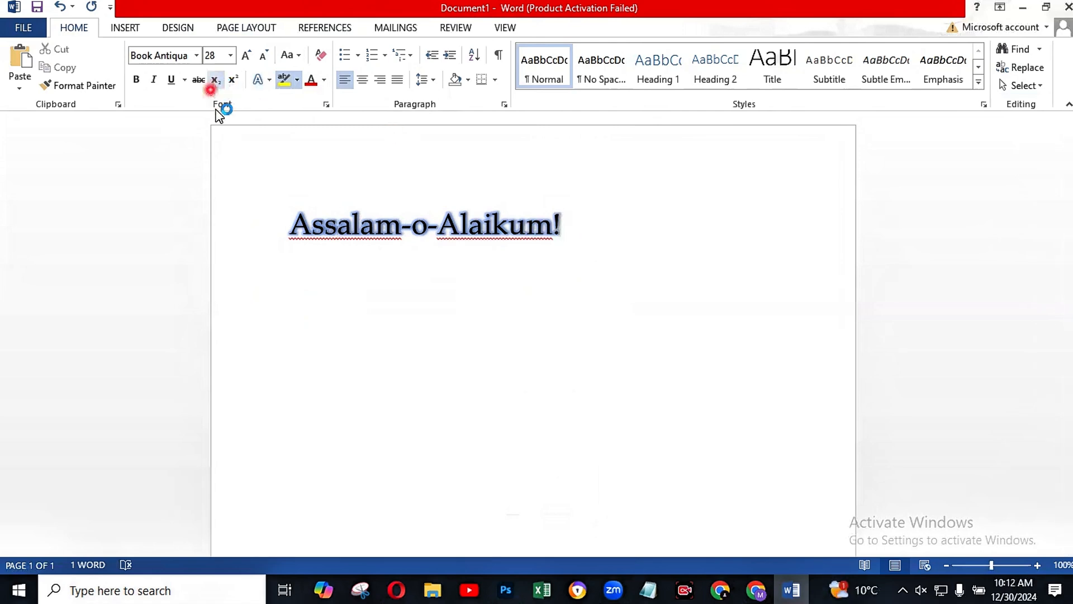
{"action": "left_click", "coordinate": [290, 54]}
{"action": "left_click", "coordinate": [413, 281]}
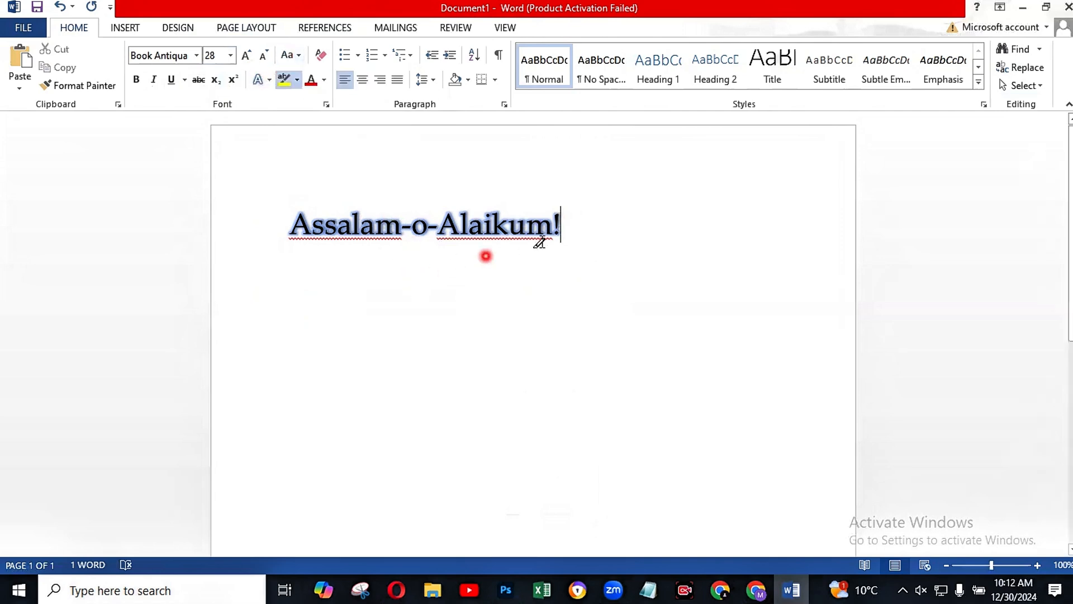
Step: Start a new line below the greeting and set its font size to 18
{"action": "key", "text": "Return"}
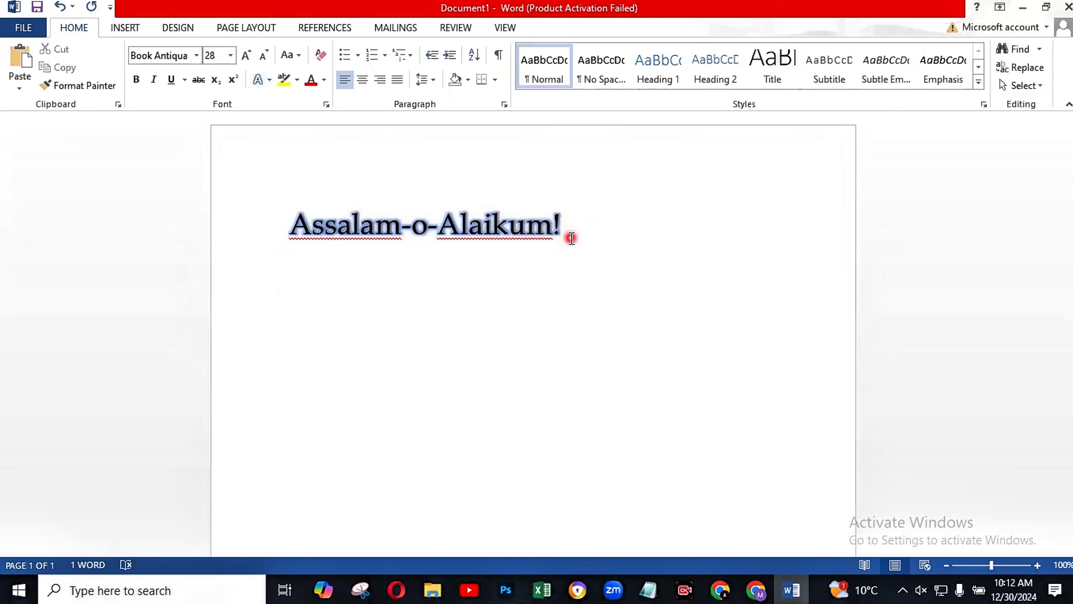
{"action": "left_click", "coordinate": [245, 55]}
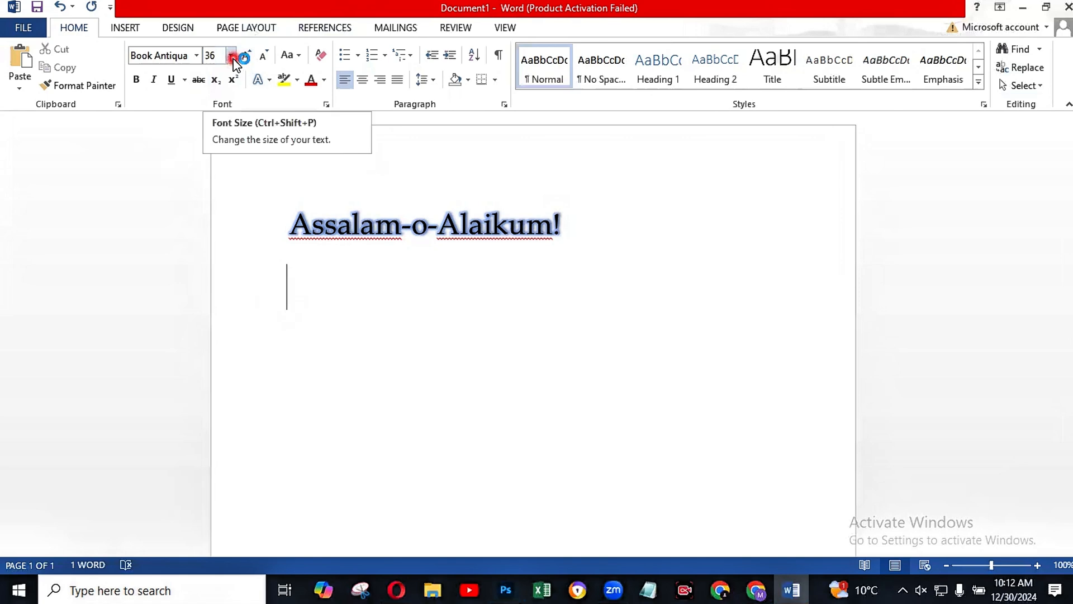
{"action": "left_click", "coordinate": [233, 58]}
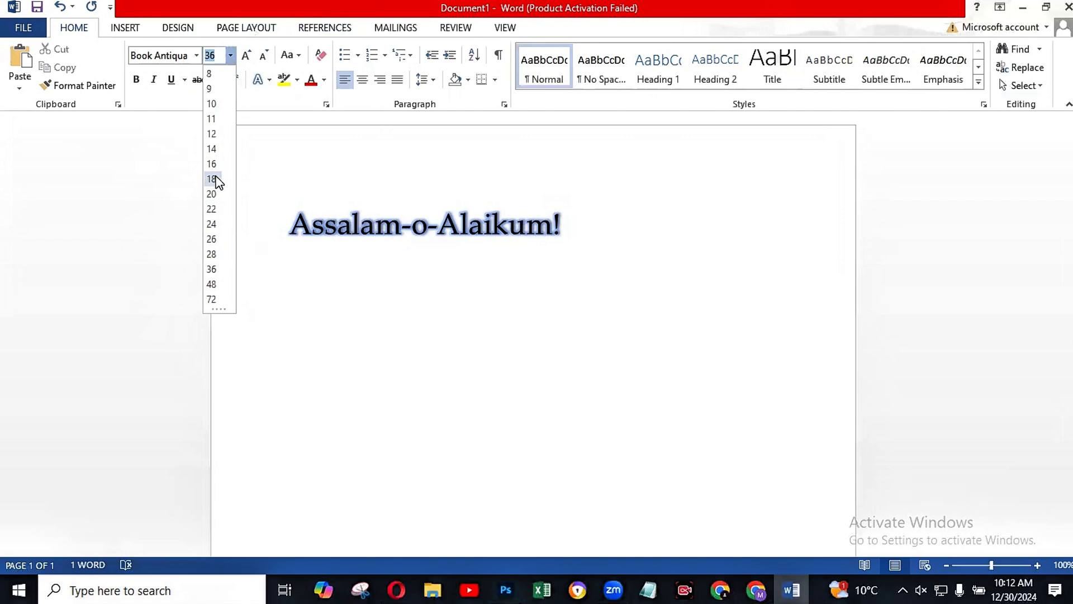
{"action": "left_click", "coordinate": [215, 178]}
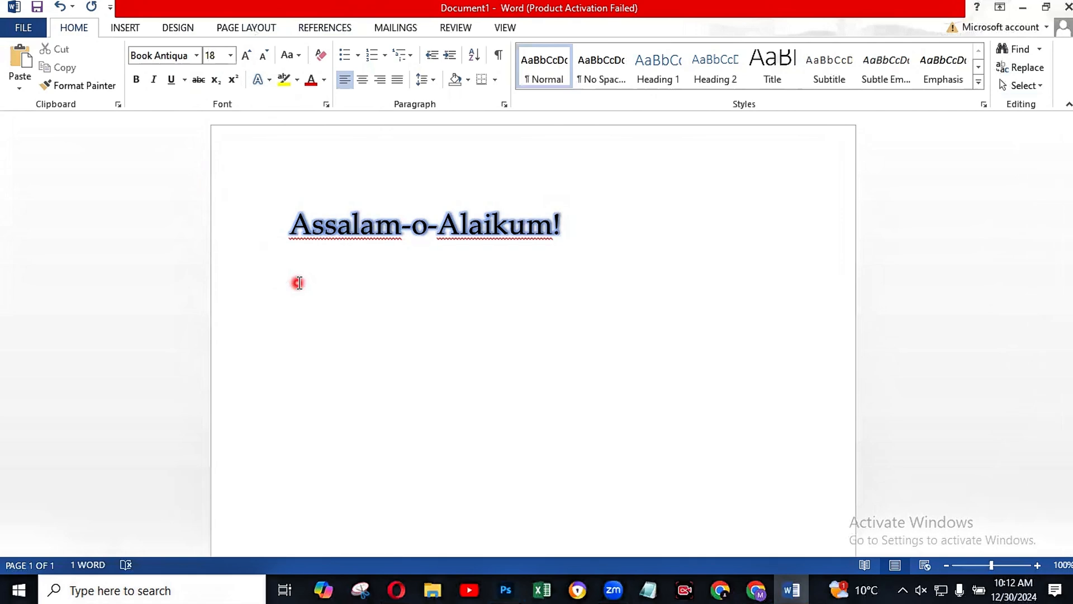
Step: Enter "This is our 5 class of computer course" as the second line of the document
{"action": "type", "text": "This is ou"}
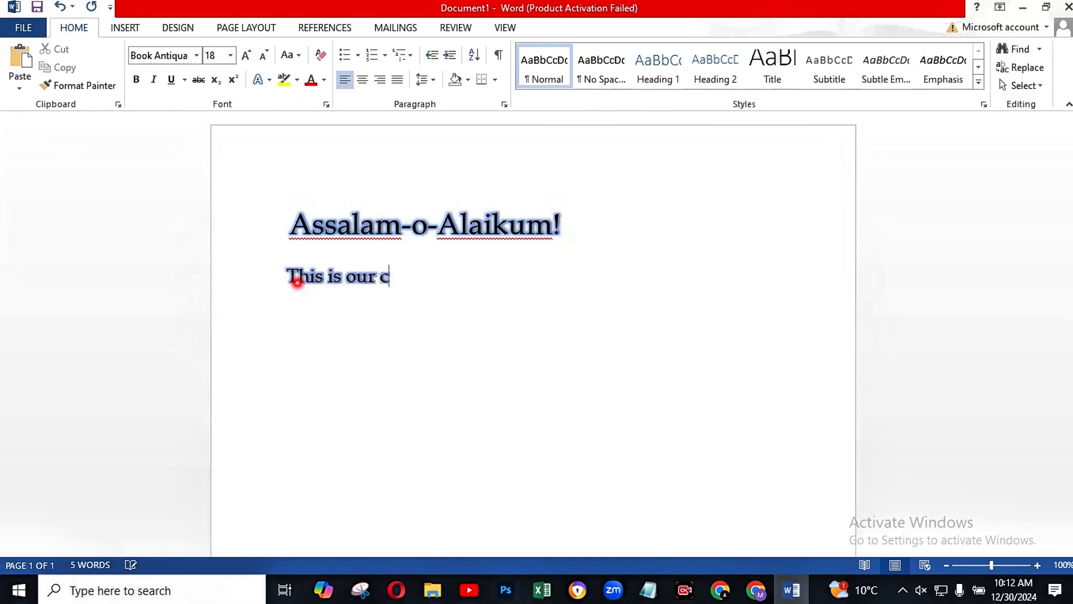
{"action": "type", "text": "r c"}
{"action": "key", "text": "BackSpace"}
{"action": "type", "text": "5 class "}
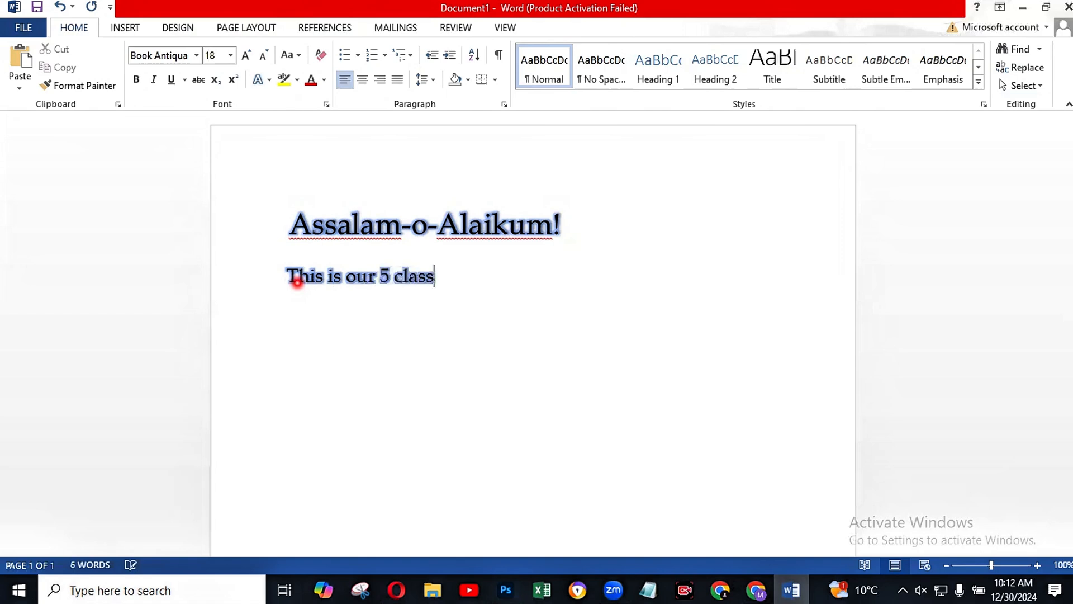
{"action": "type", "text": "of compu"}
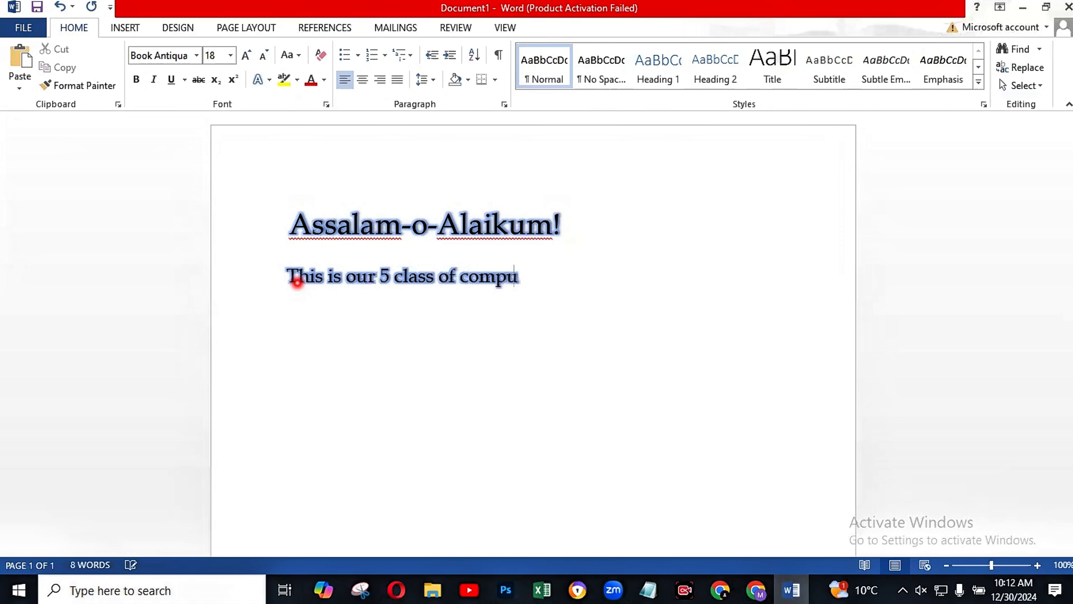
{"action": "type", "text": "ter cour"}
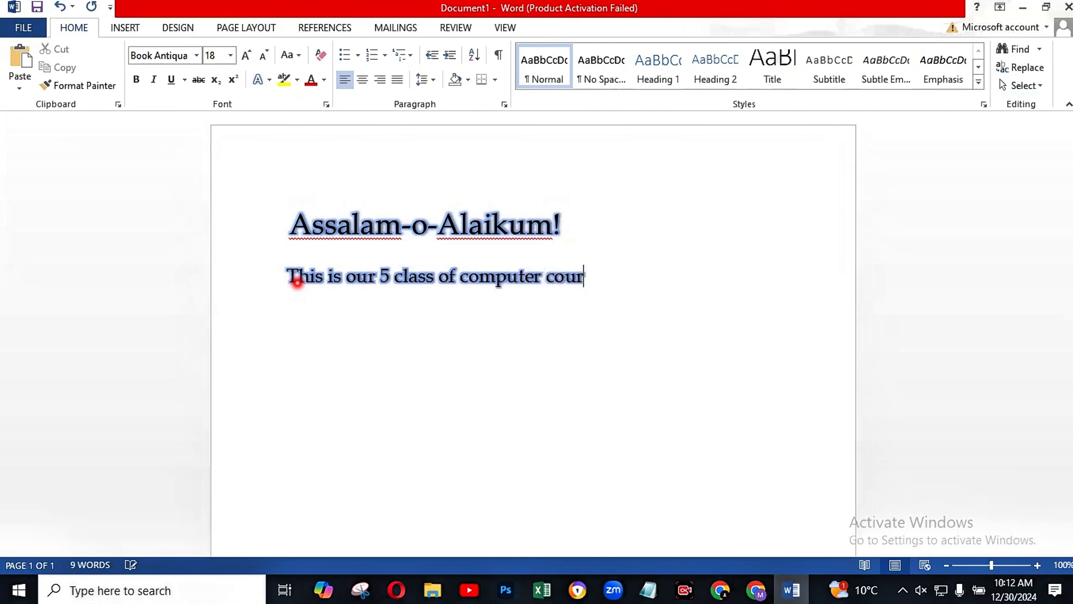
{"action": "type", "text": "se"}
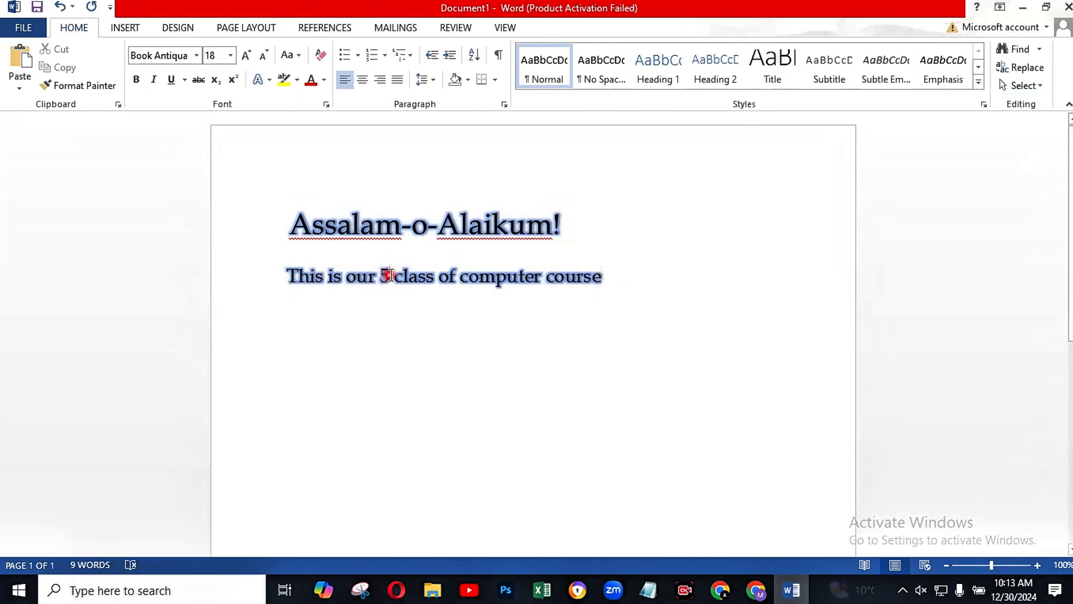
Step: Replace the number "5" in the second line with the word "fifth"
{"action": "key", "text": "BackSpace"}
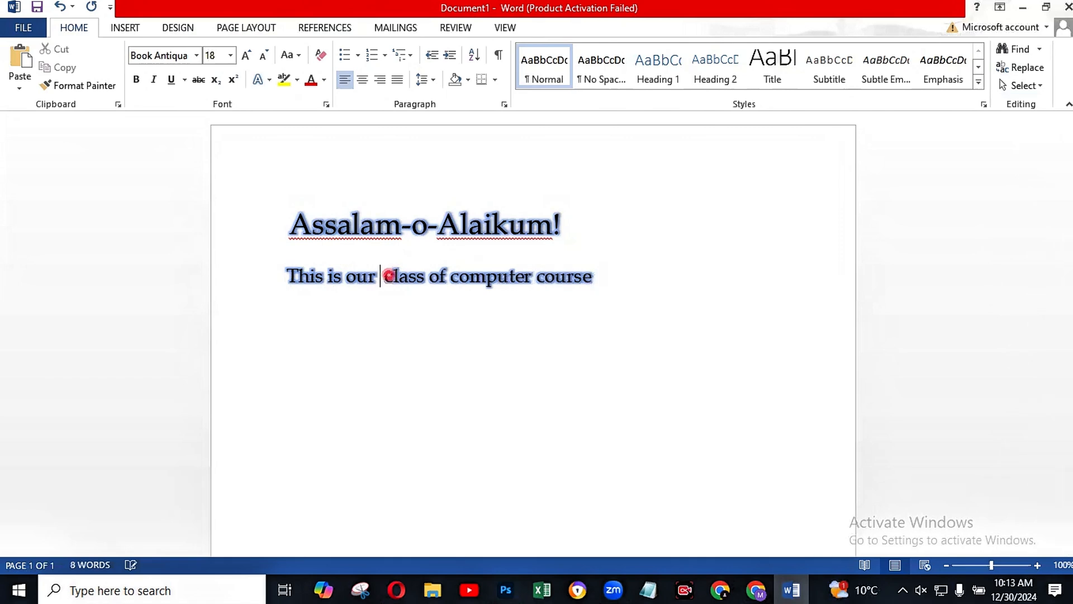
{"action": "type", "text": "fifth"}
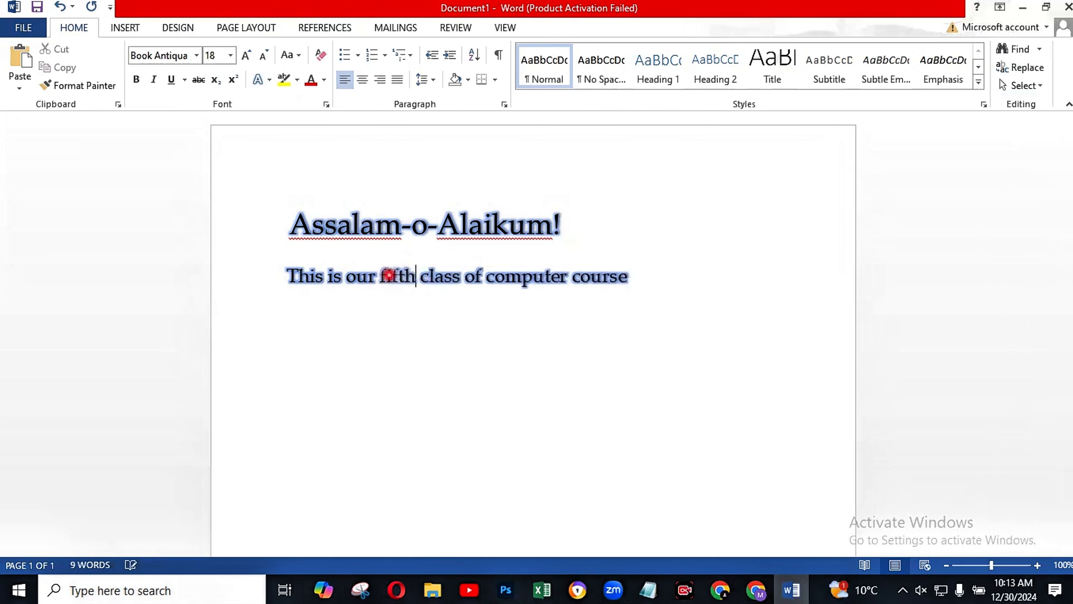
{"action": "left_click", "coordinate": [453, 296]}
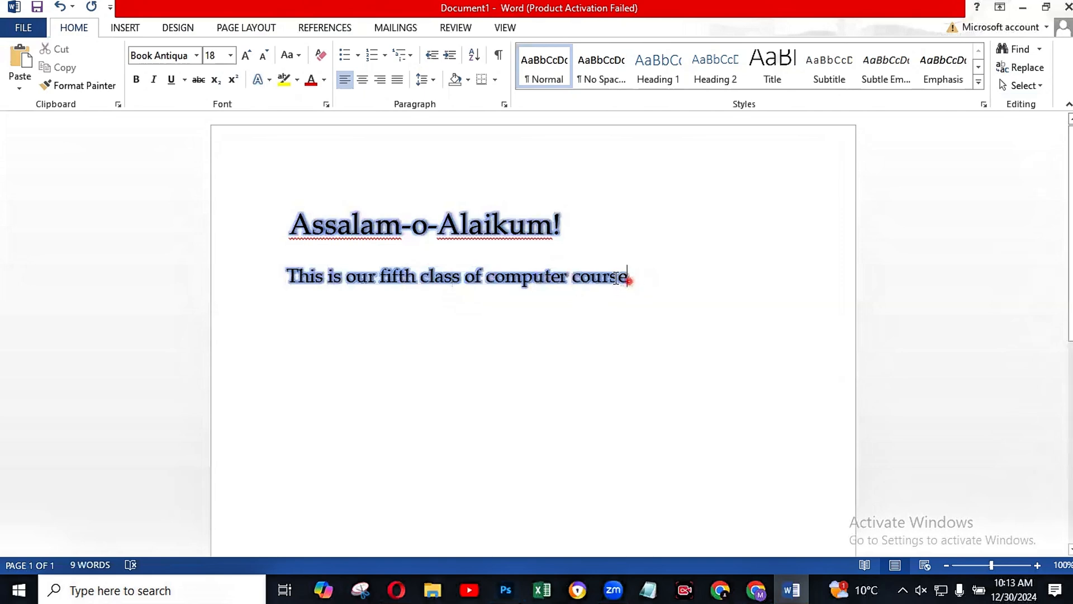
Step: Select the whole second line and set its font to Book Antiqua
{"action": "left_click_drag", "start_coordinate": [628, 277], "coordinate": [272, 278]}
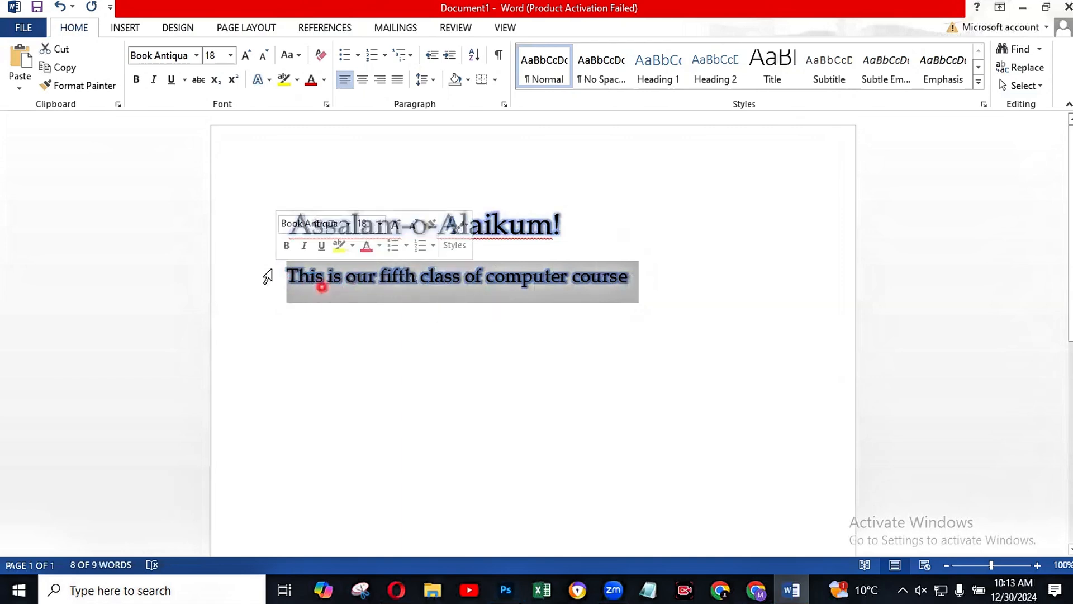
{"action": "left_click", "coordinate": [267, 304]}
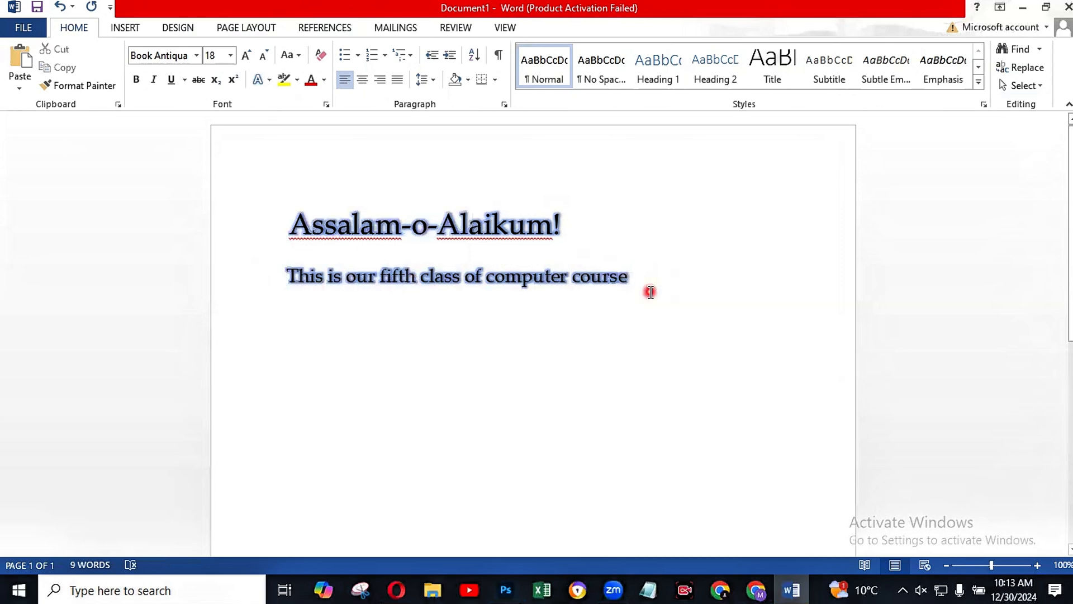
{"action": "left_click_drag", "start_coordinate": [630, 278], "coordinate": [595, 296]}
{"action": "left_click", "coordinate": [288, 273]}
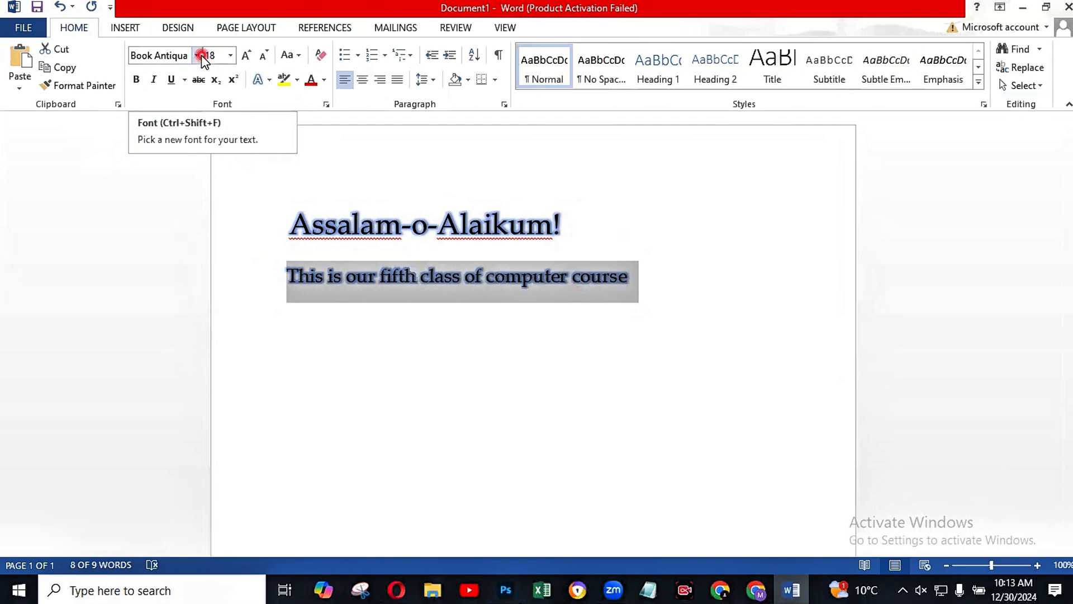
{"action": "left_click", "coordinate": [196, 55]}
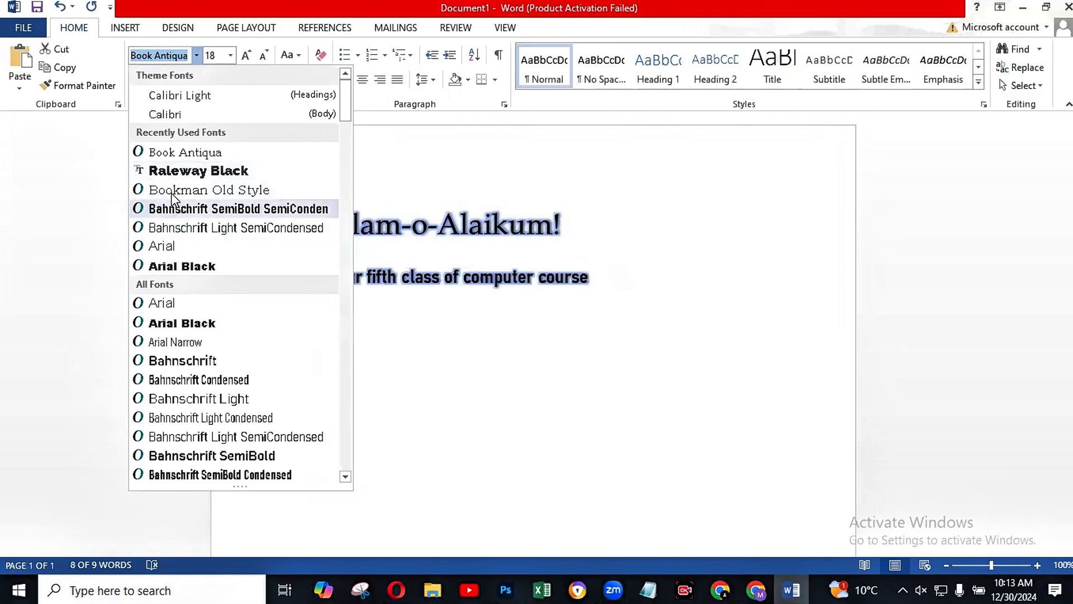
{"action": "left_click", "coordinate": [183, 154]}
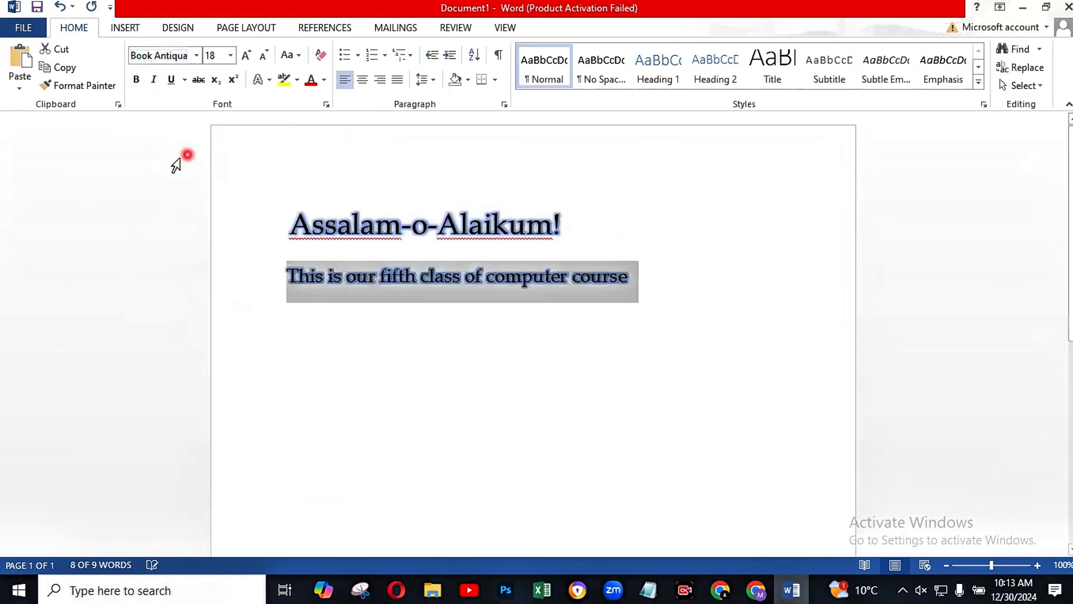
Step: Remove the glow effect from the whole second line and deselect it
{"action": "left_click", "coordinate": [271, 80]}
{"action": "mouse_move", "coordinate": [364, 299]}
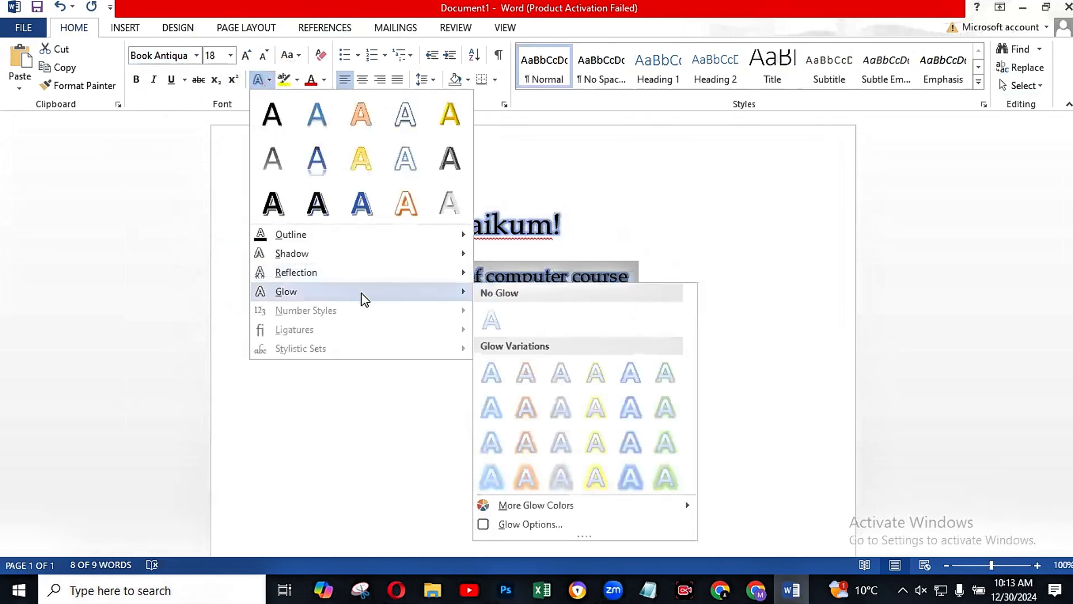
{"action": "left_click", "coordinate": [492, 320]}
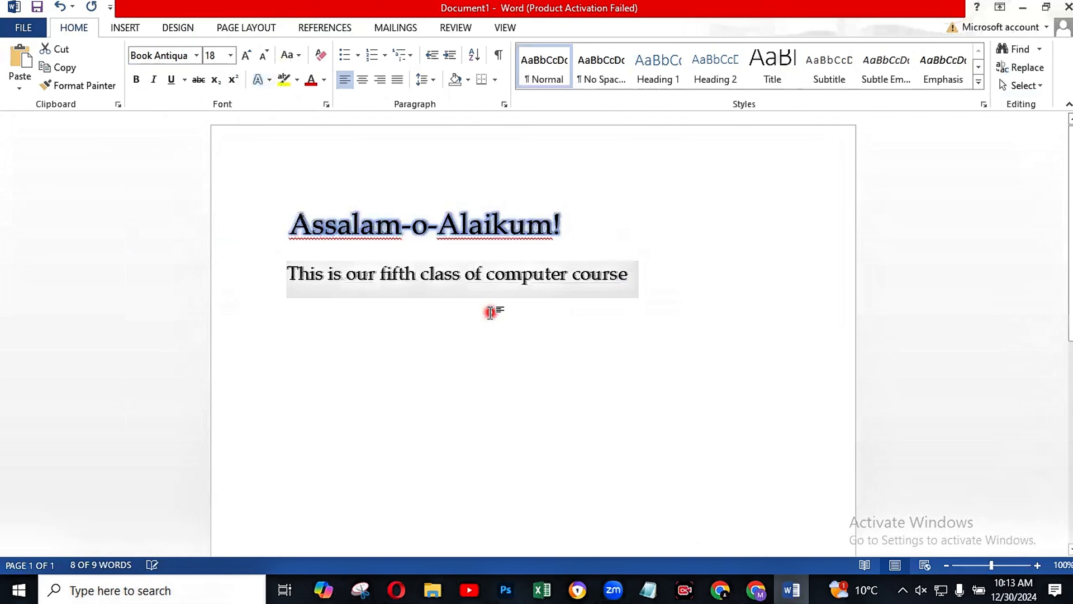
{"action": "left_click", "coordinate": [434, 319]}
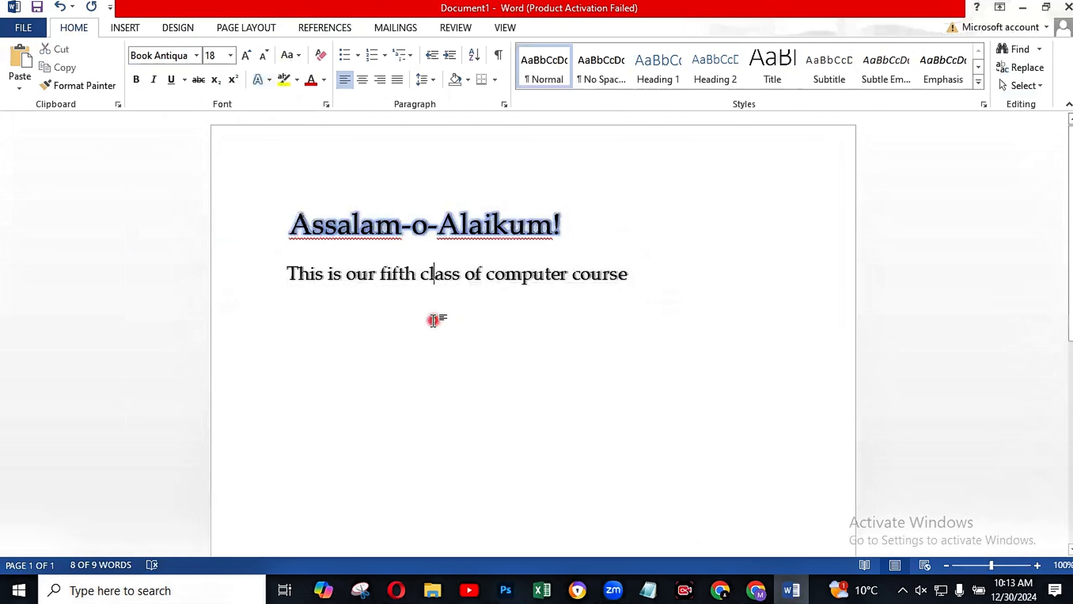
Step: Remove the shadow effect from the whole second line and deselect it
{"action": "left_click", "coordinate": [287, 271]}
{"action": "left_click_drag", "start_coordinate": [286, 271], "coordinate": [635, 280]}
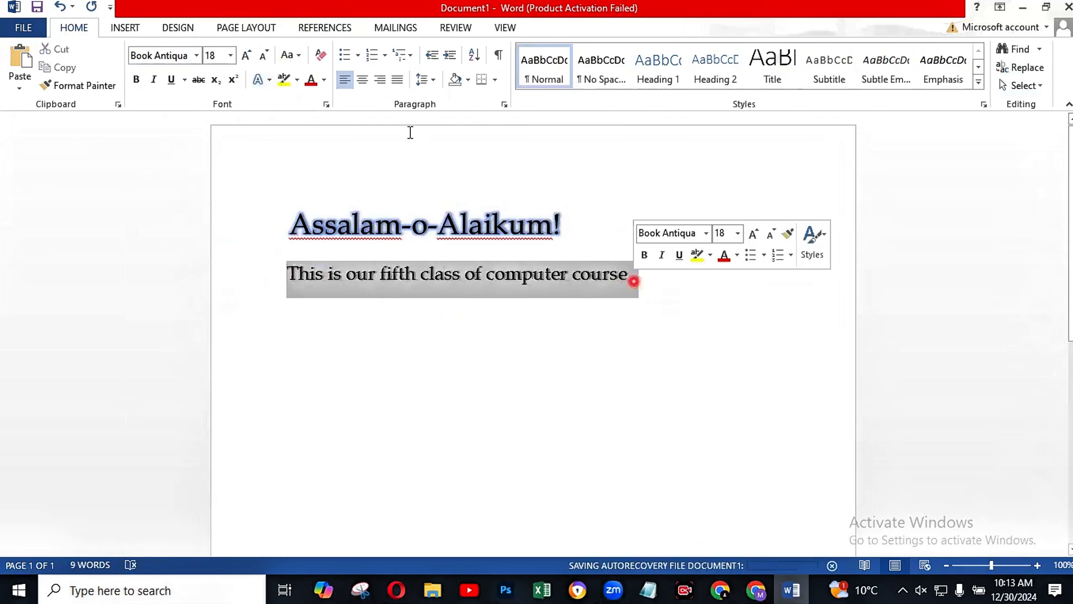
{"action": "left_click", "coordinate": [268, 81]}
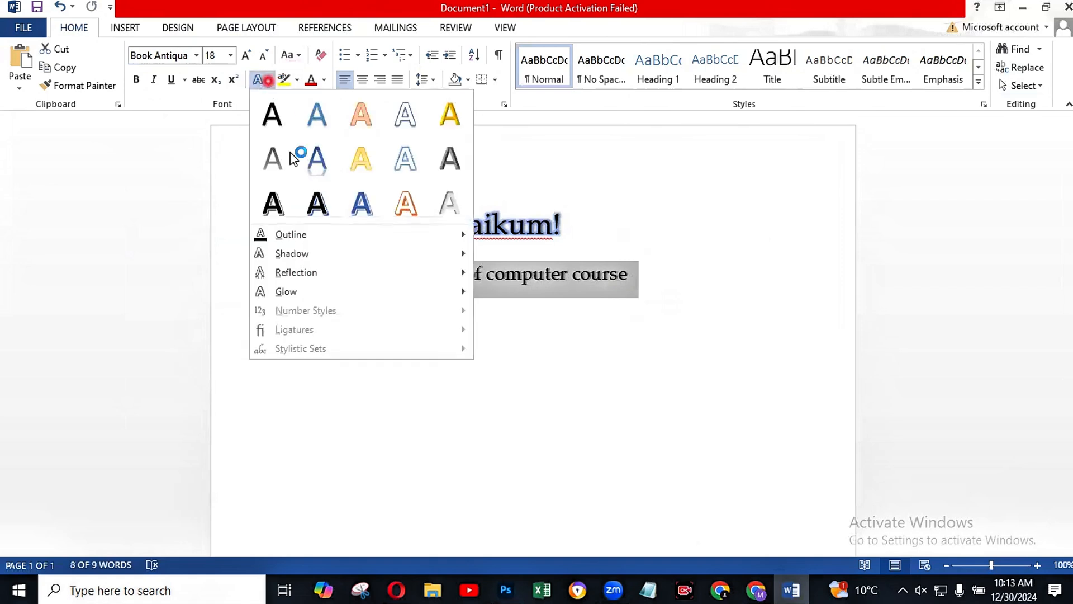
{"action": "mouse_move", "coordinate": [315, 254]}
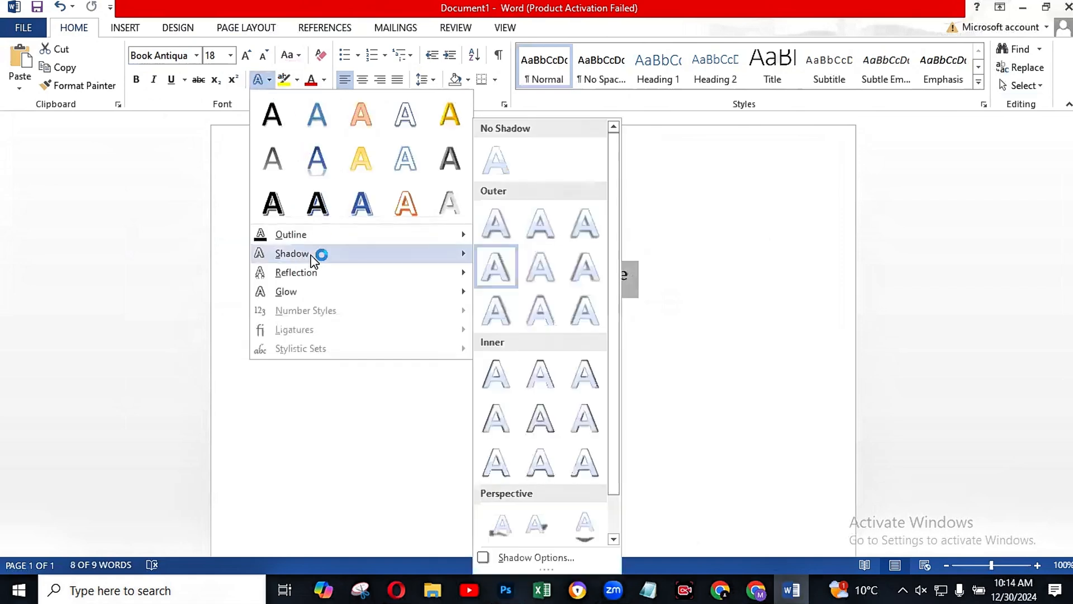
{"action": "left_click", "coordinate": [491, 170]}
{"action": "left_click", "coordinate": [475, 273]}
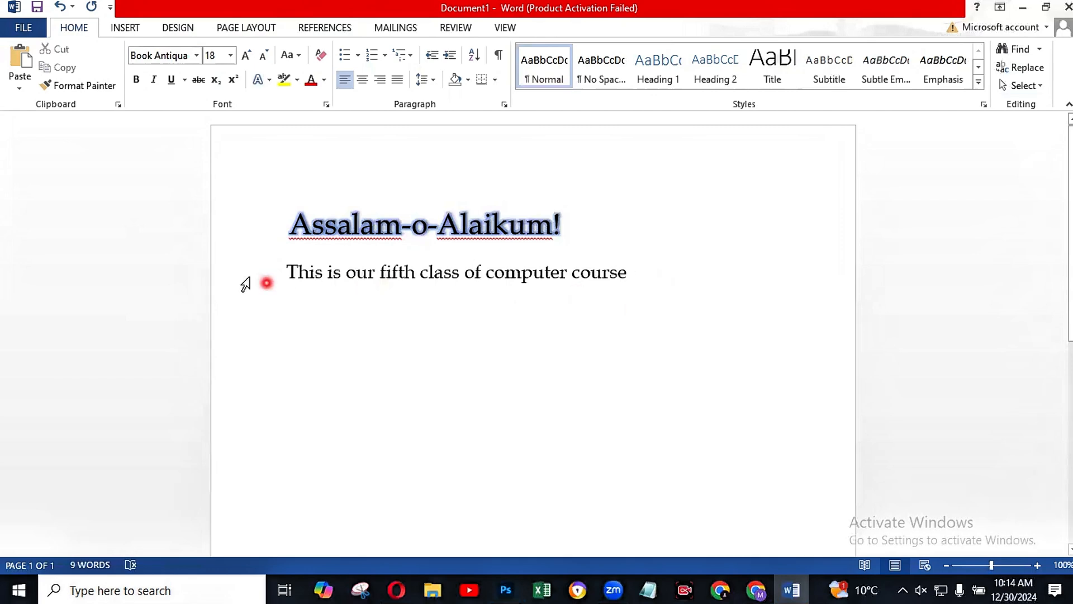
Step: End the second line with a period and turn it into a bulleted list item
{"action": "left_click", "coordinate": [635, 278]}
{"action": "type", "text": "."}
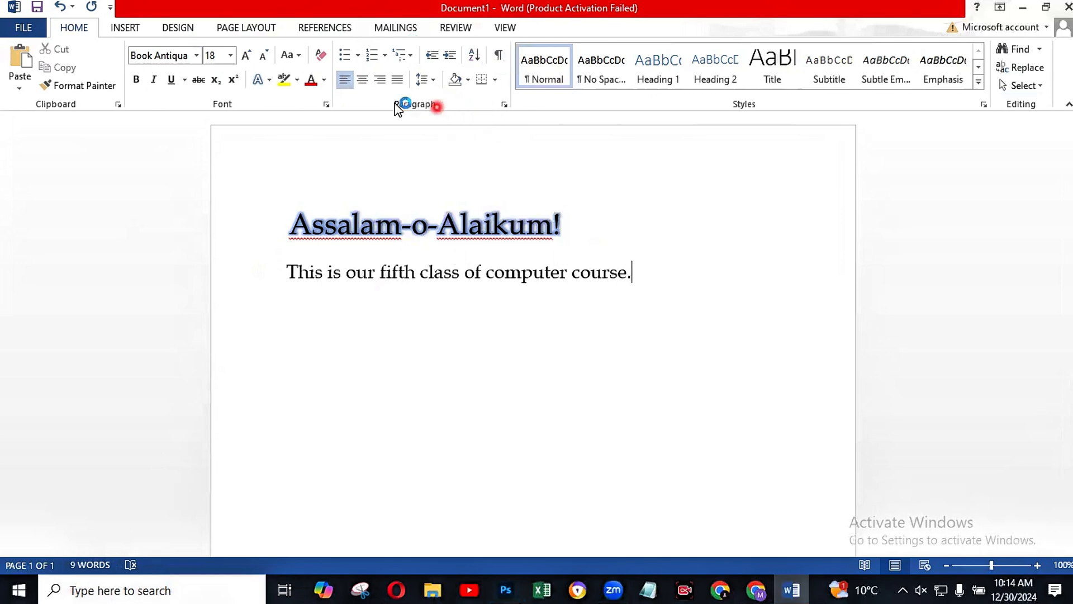
{"action": "left_click", "coordinate": [341, 55]}
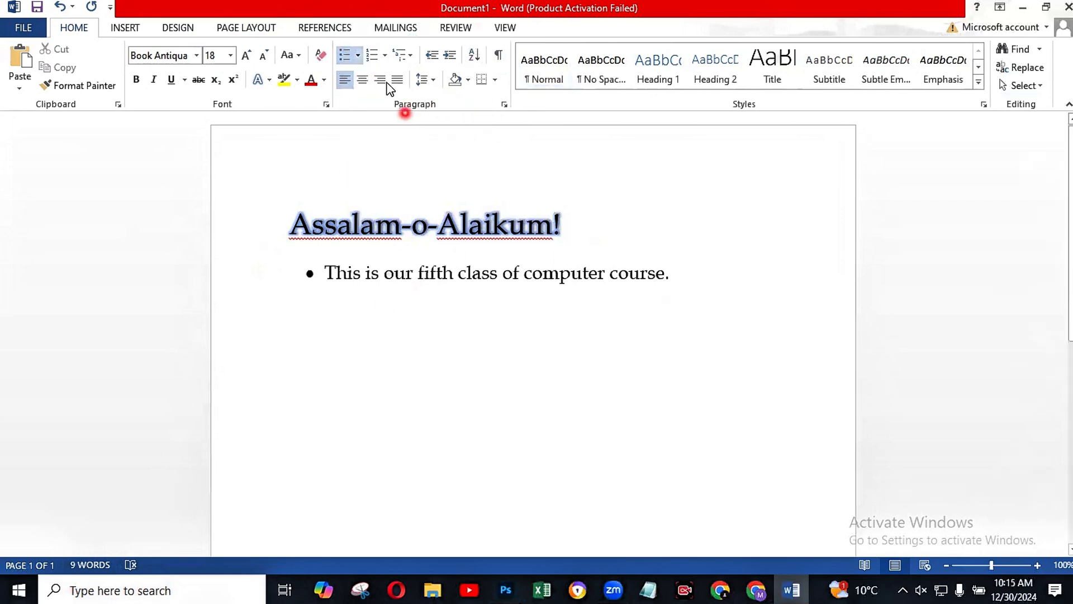
Step: Turn the second line's bullet into numbering and apply the "1) a) i)" multilevel list style
{"action": "left_click", "coordinate": [372, 56]}
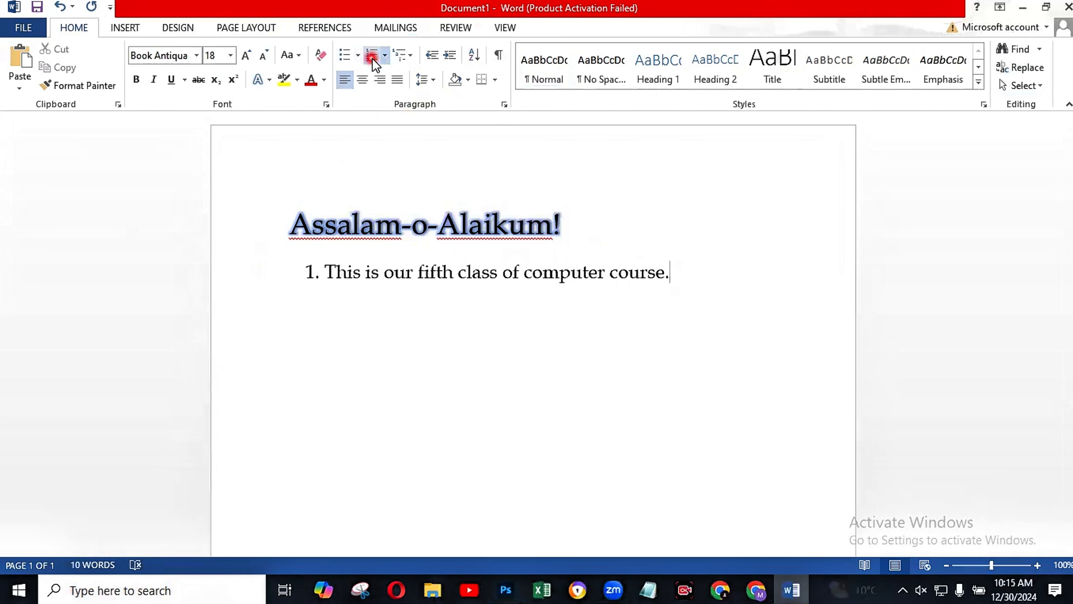
{"action": "left_click", "coordinate": [397, 55]}
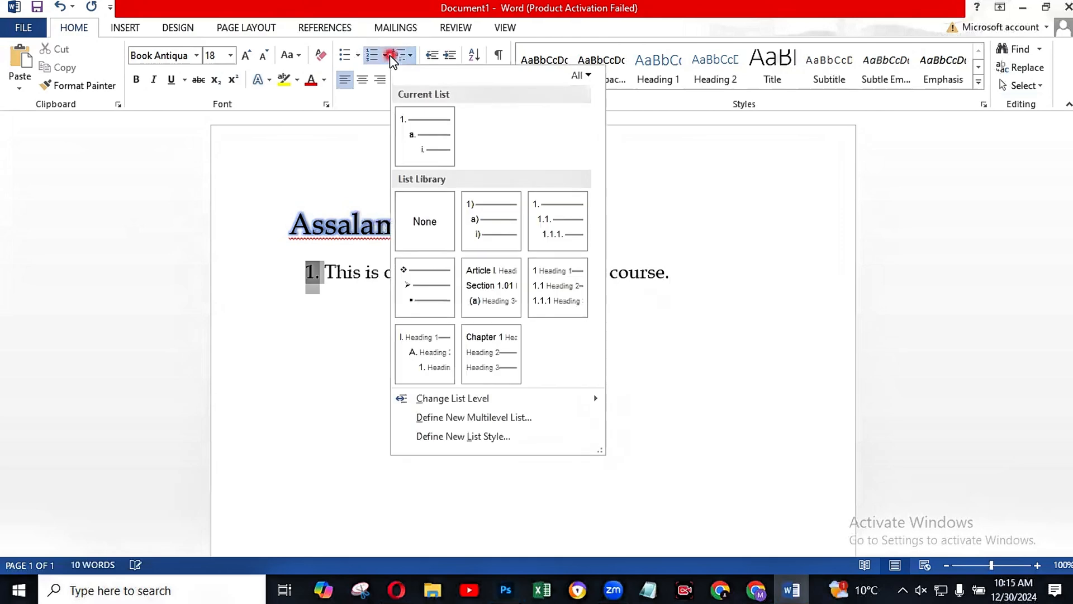
{"action": "mouse_move", "coordinate": [483, 243]}
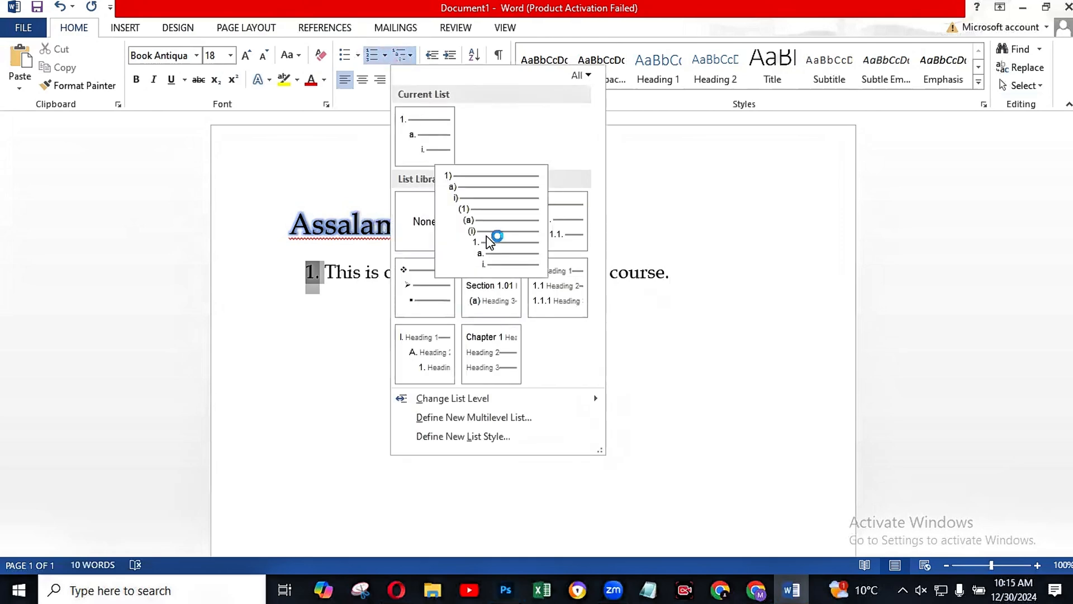
{"action": "left_click", "coordinate": [490, 241]}
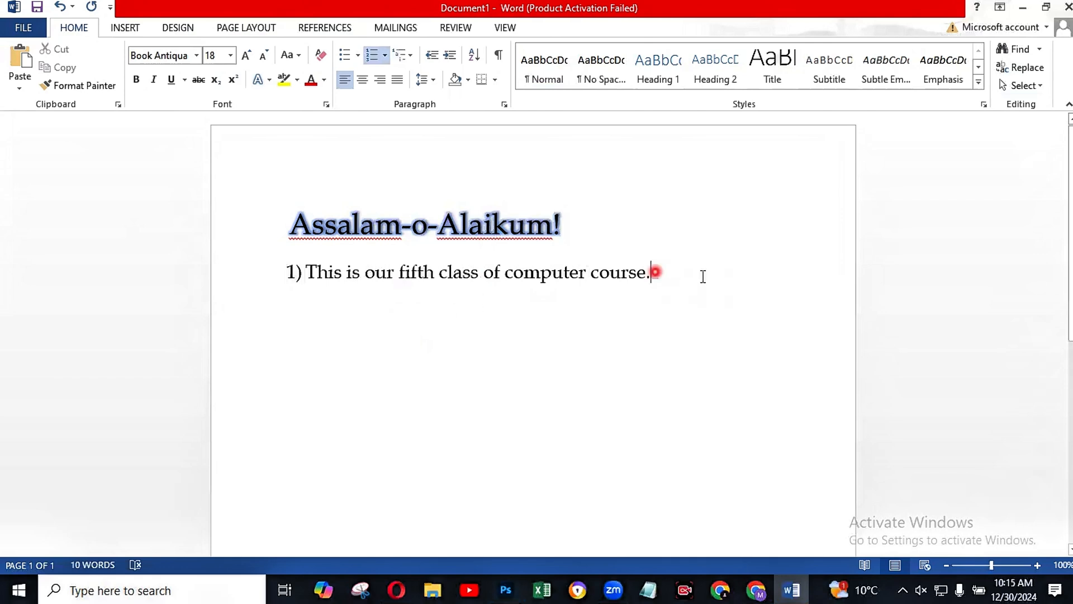
Step: Add a second list item reading "hfdv" and reapply the "1) a) i)" multilevel list style
{"action": "key", "text": "Return"}
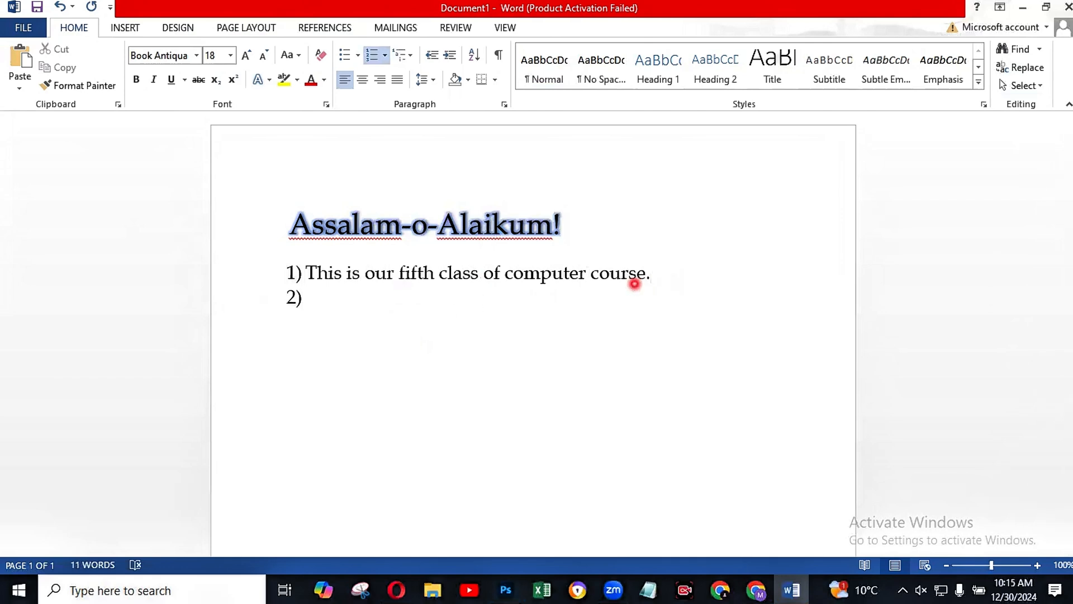
{"action": "type", "text": "hfdv"}
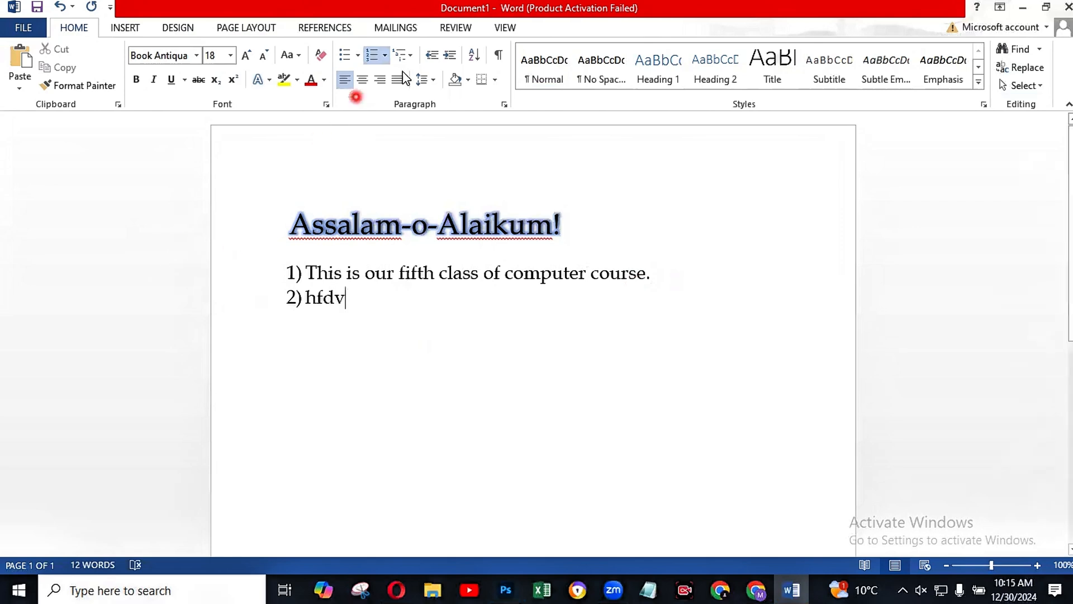
{"action": "left_click", "coordinate": [412, 55]}
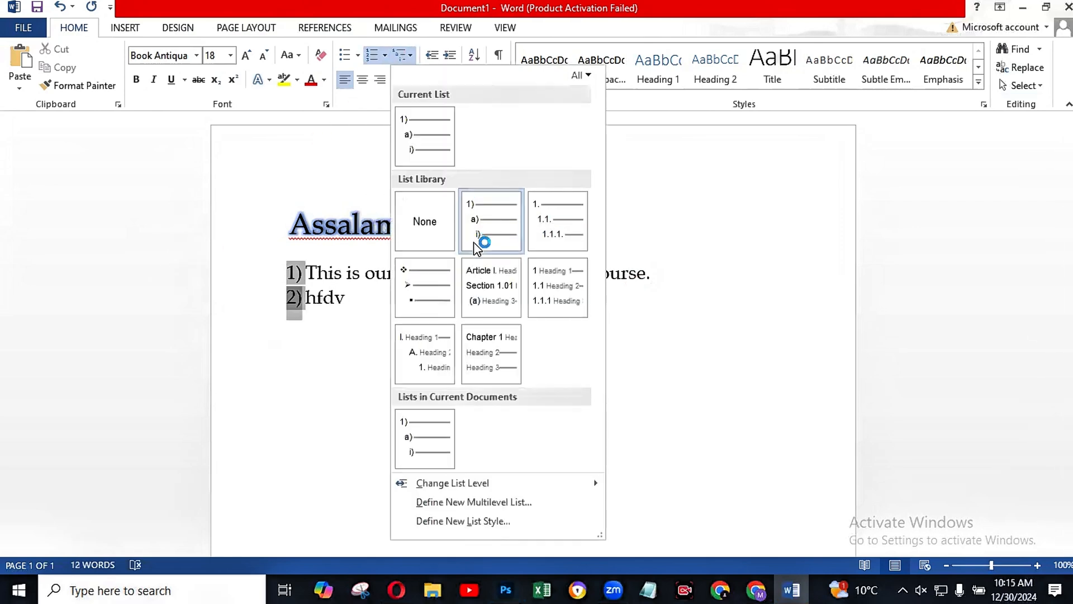
{"action": "left_click", "coordinate": [505, 242]}
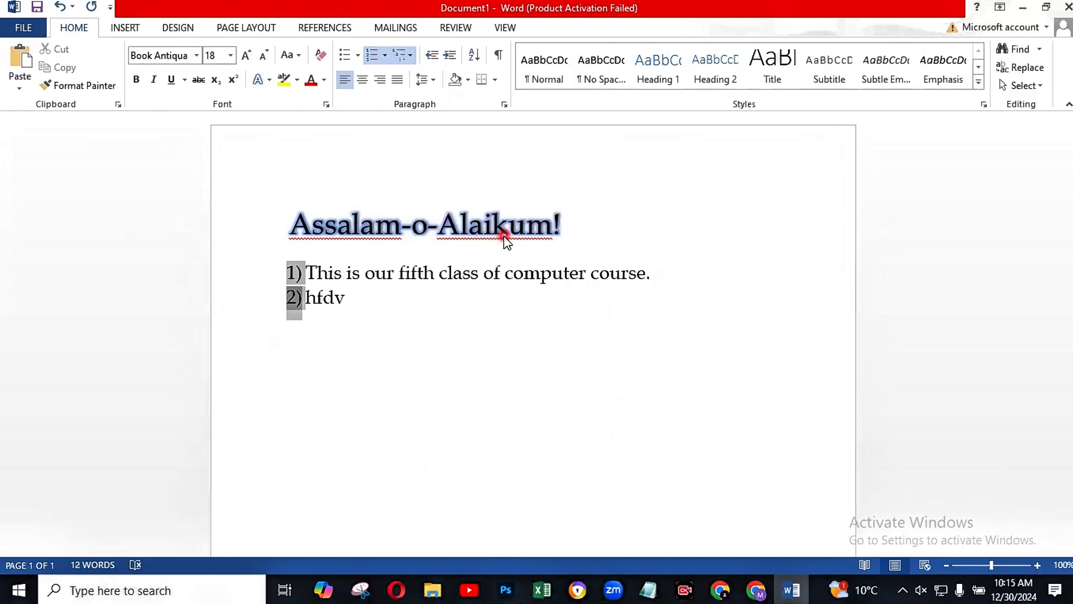
{"action": "left_click", "coordinate": [401, 53]}
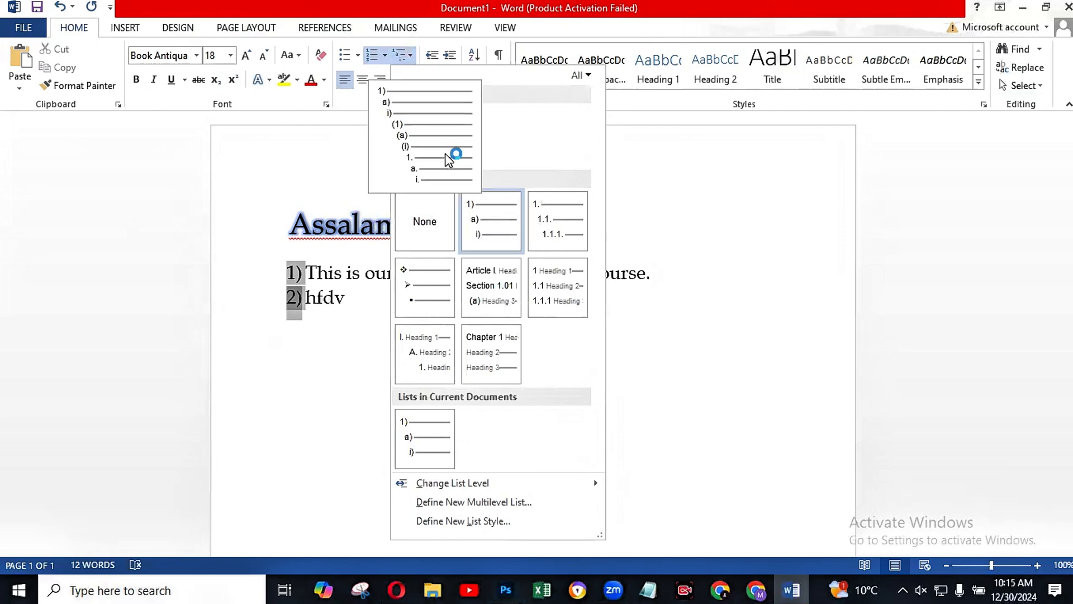
{"action": "left_click", "coordinate": [447, 147]}
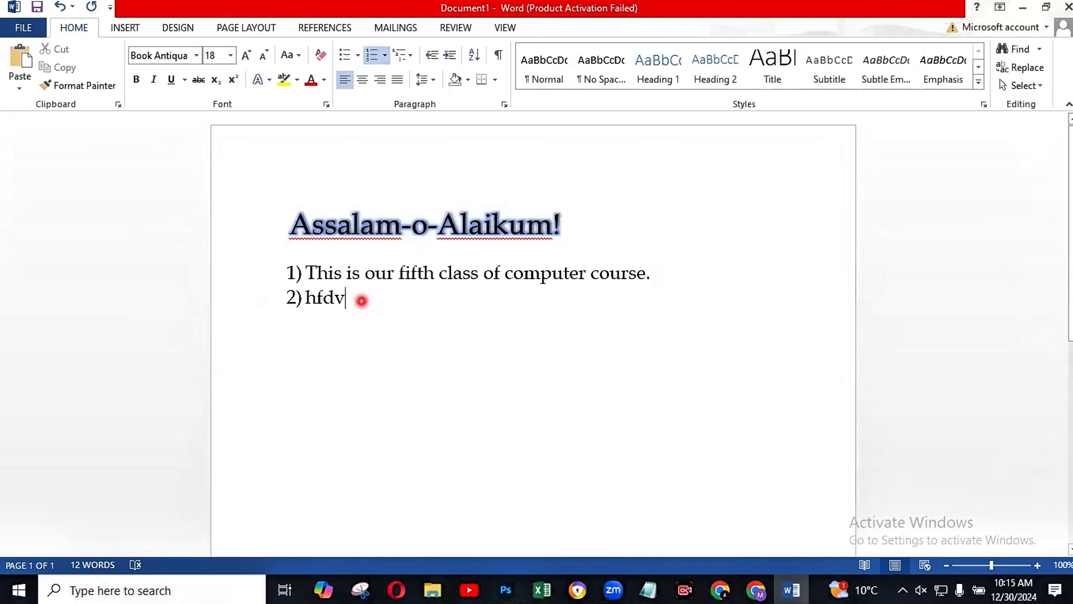
Step: Delete the "hfdv" text and its list number, leaving an empty line below the first item
{"action": "key", "text": "BackSpace"}
{"action": "key", "text": "BackSpace"}
{"action": "key", "text": "BackSpace"}
{"action": "key", "text": "BackSpace"}
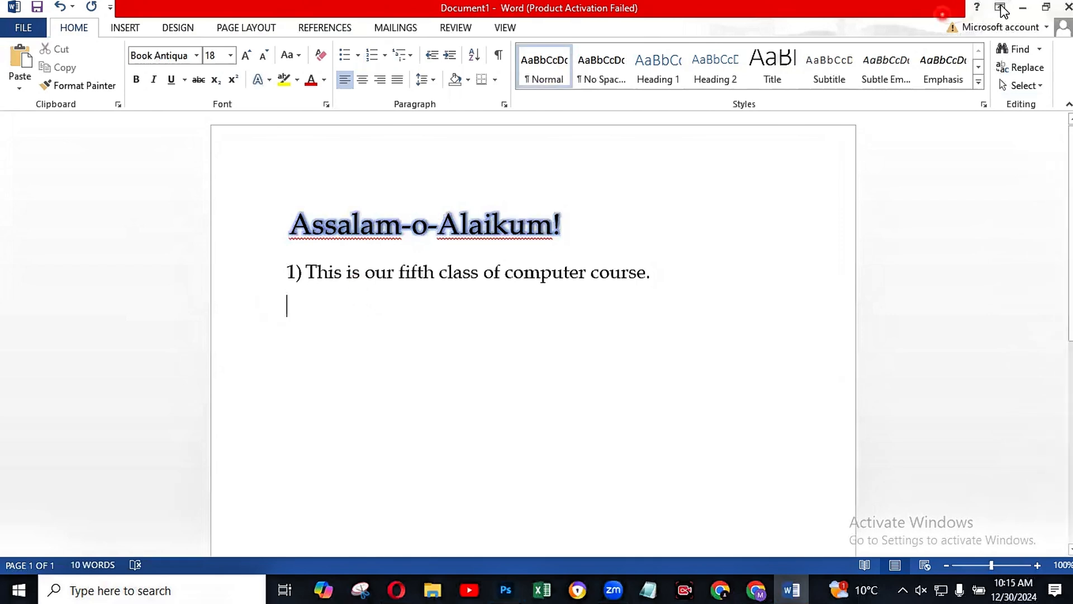
{"action": "left_click", "coordinate": [1009, 61]}
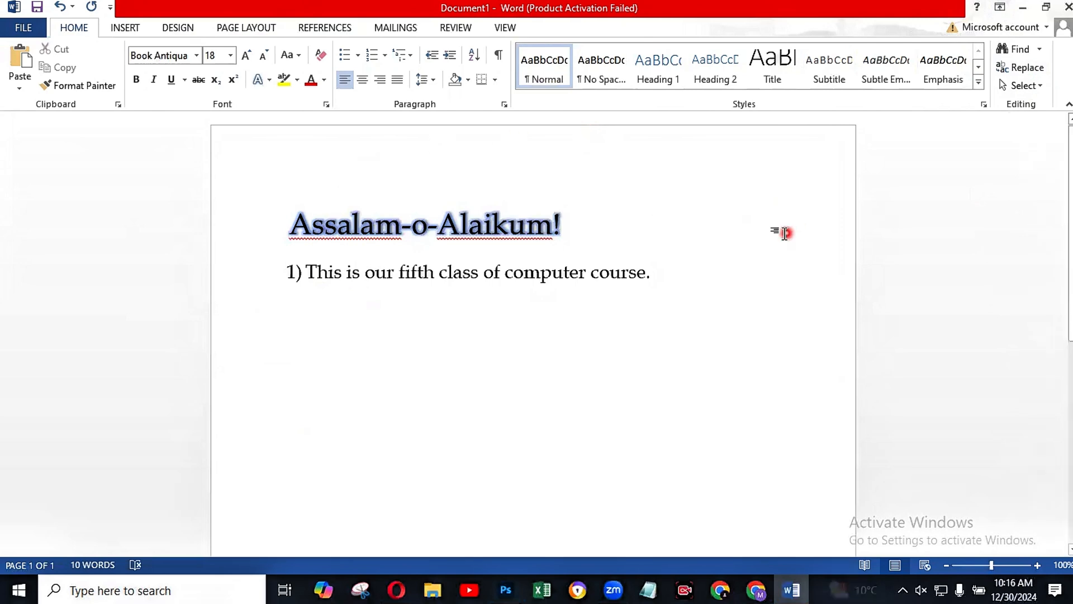
{"action": "scroll", "coordinate": [766, 226], "scroll_direction": "down", "scroll_amount": 3}
{"action": "scroll", "coordinate": [766, 226], "scroll_direction": "up", "scroll_amount": 4}
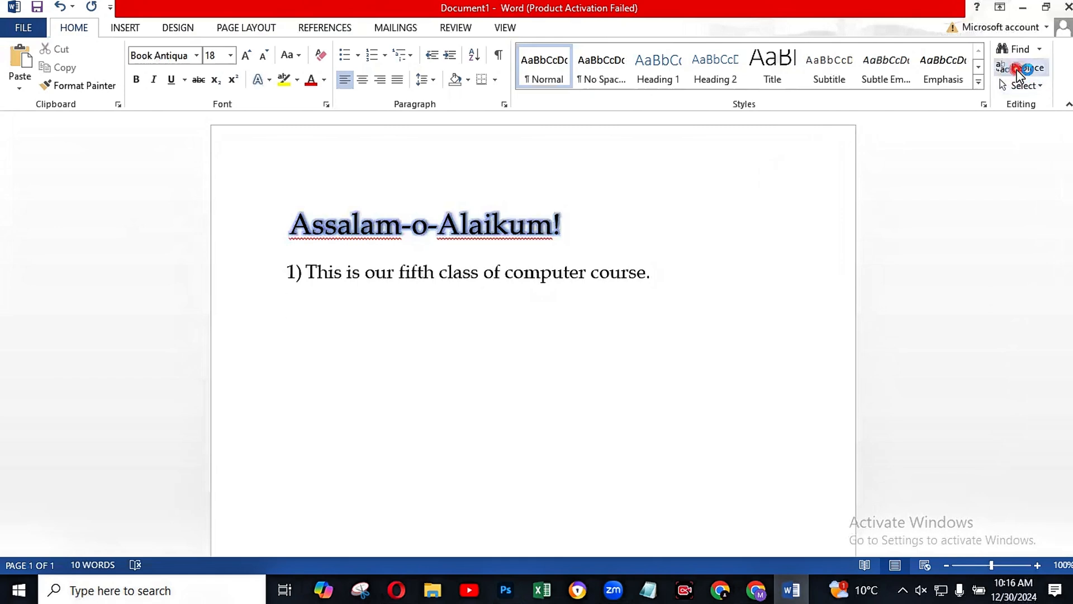
{"action": "left_click", "coordinate": [1017, 71]}
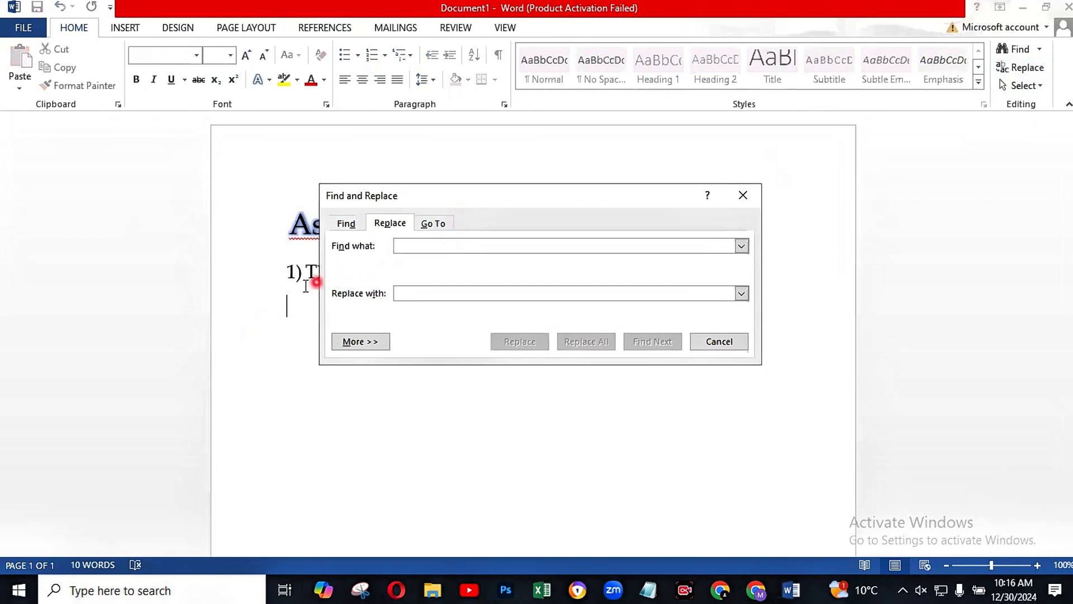
{"action": "left_click", "coordinate": [743, 195]}
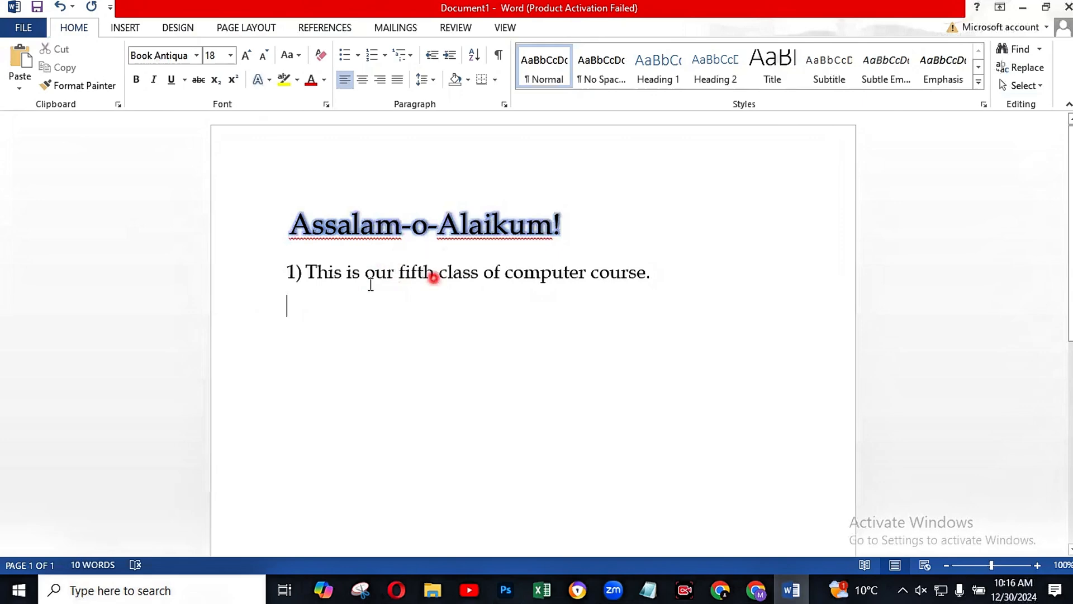
Step: Replace "fifth" with "5th" in the numbered sentence using Find and Replace, and close the dialog
{"action": "left_click", "coordinate": [1020, 69]}
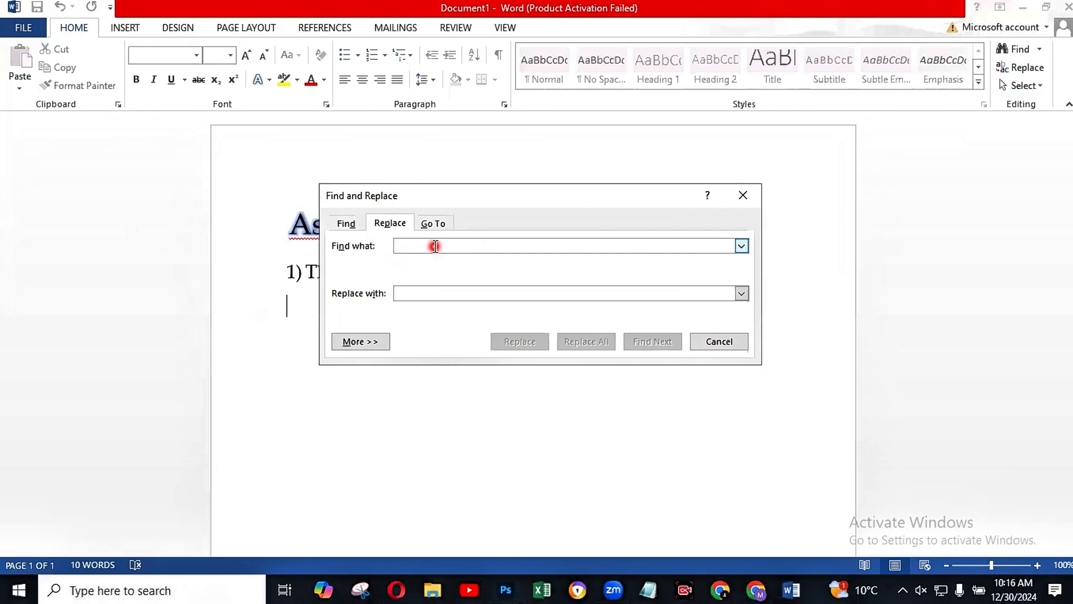
{"action": "type", "text": "fifth"}
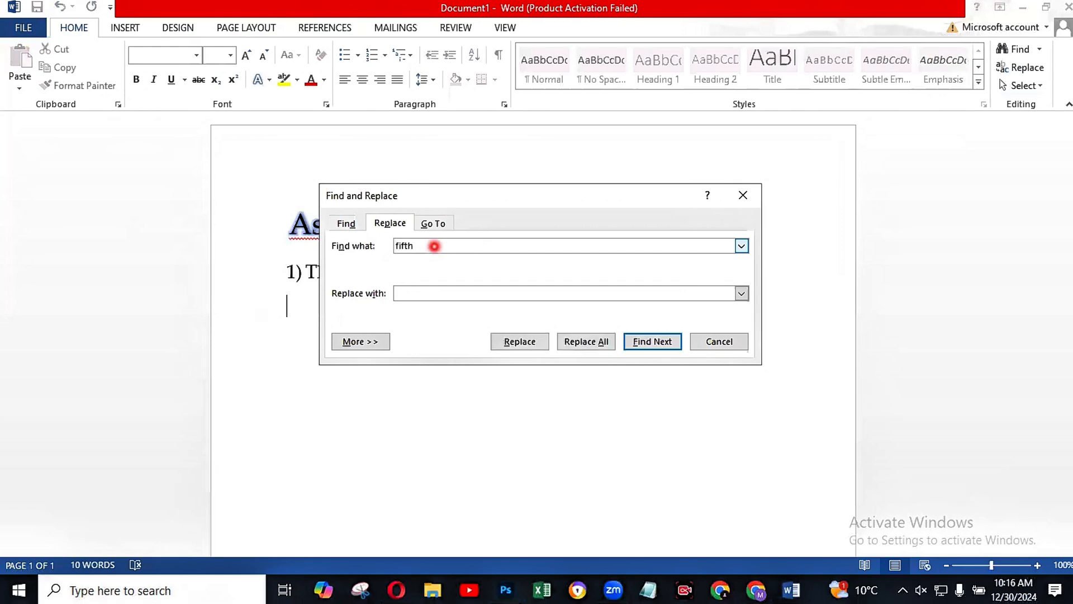
{"action": "left_click", "coordinate": [415, 296]}
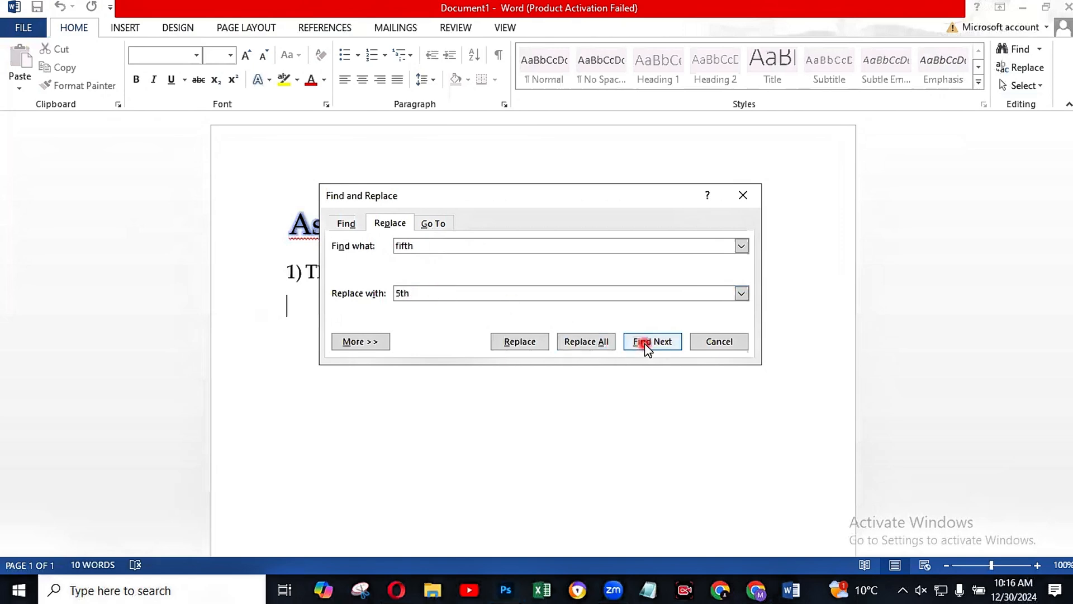
{"action": "left_click", "coordinate": [515, 344]}
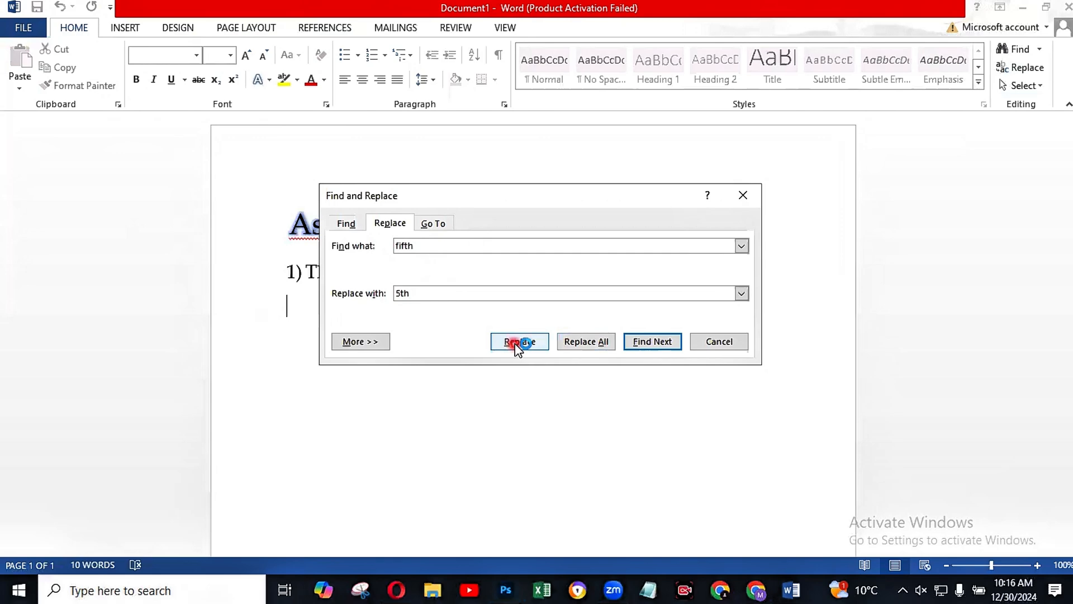
{"action": "left_click", "coordinate": [515, 343]}
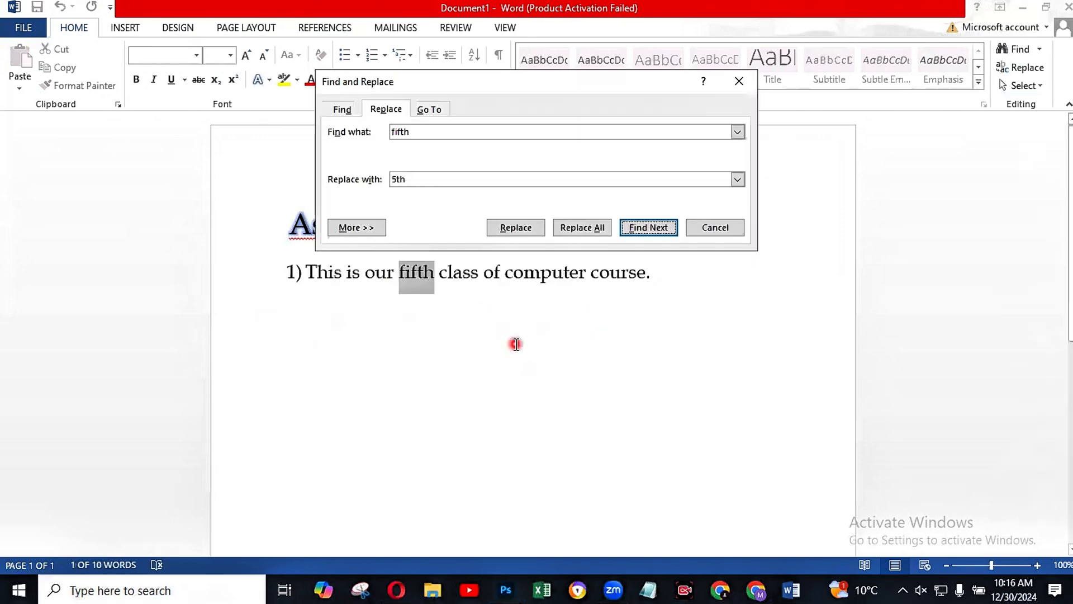
{"action": "left_click", "coordinate": [519, 227]}
{"action": "left_click", "coordinate": [547, 337]}
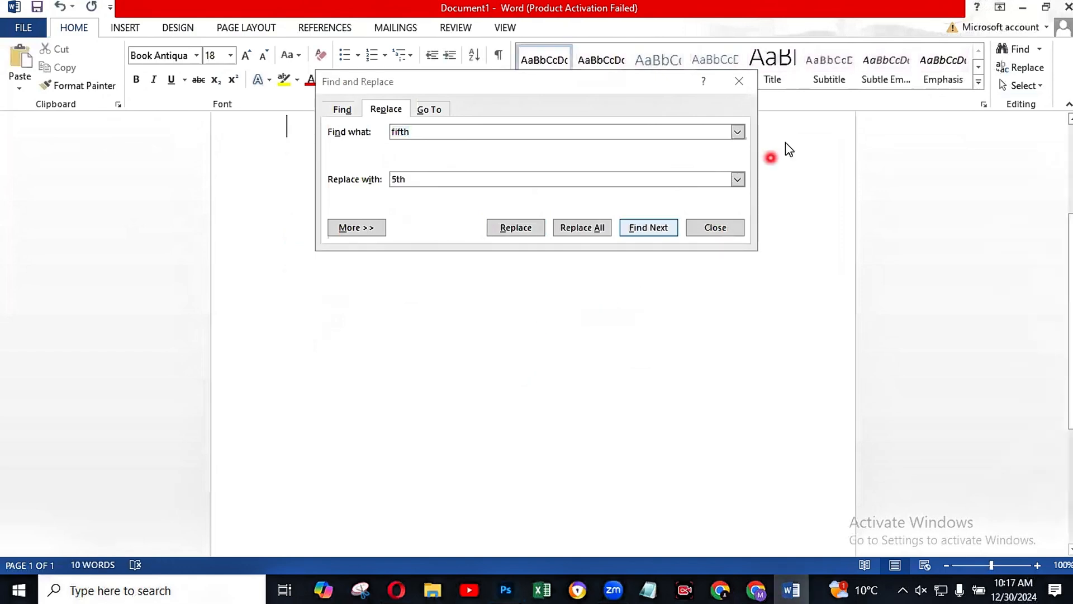
{"action": "left_click", "coordinate": [739, 81]}
{"action": "scroll", "coordinate": [769, 298], "scroll_direction": "up", "scroll_amount": 5}
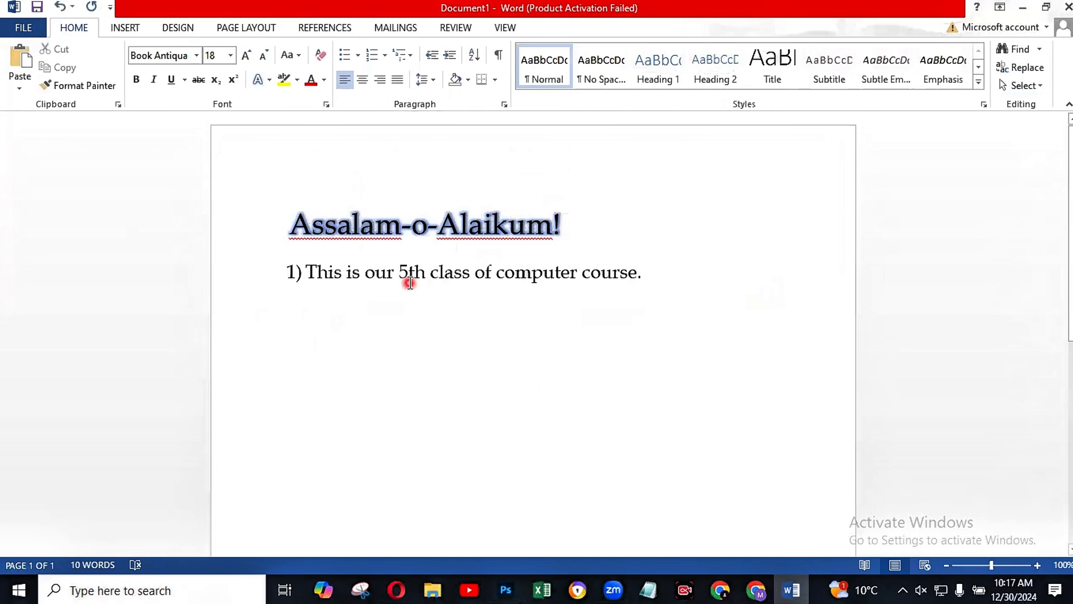
{"action": "key", "text": "Return"}
{"action": "scroll", "coordinate": [654, 246], "scroll_direction": "down", "scroll_amount": 3}
{"action": "scroll", "coordinate": [637, 246], "scroll_direction": "down", "scroll_amount": 3}
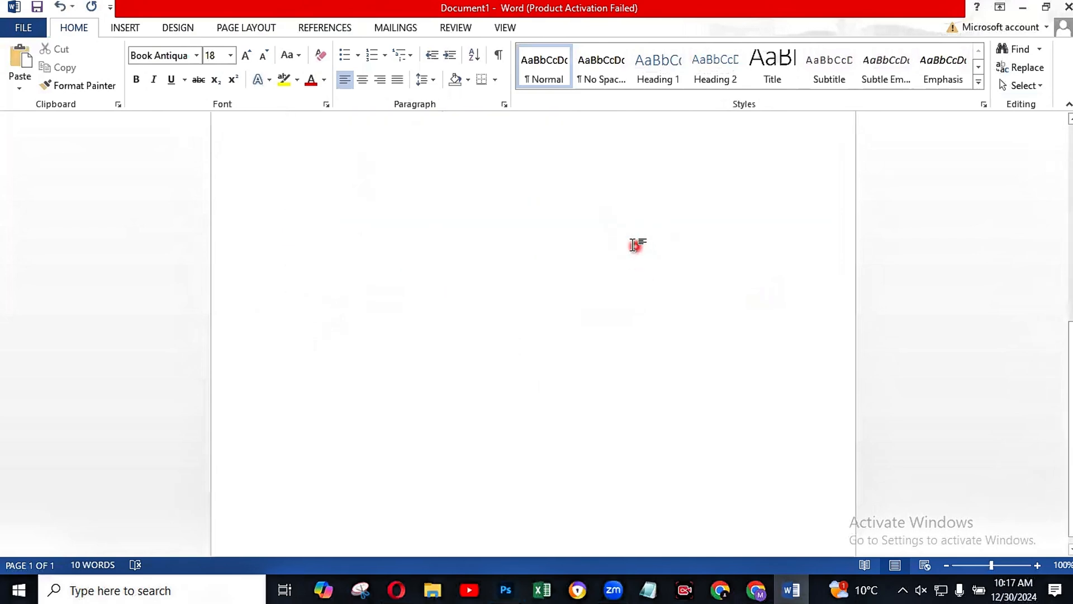
{"action": "scroll", "coordinate": [631, 245], "scroll_direction": "up", "scroll_amount": 6}
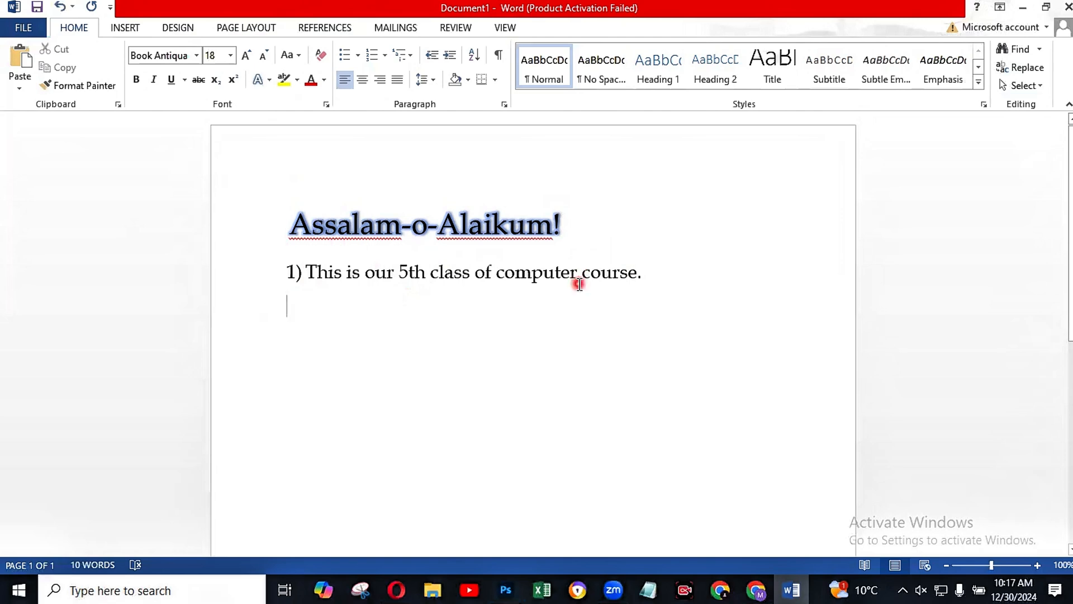
{"action": "scroll", "coordinate": [695, 215], "scroll_direction": "down", "scroll_amount": 5}
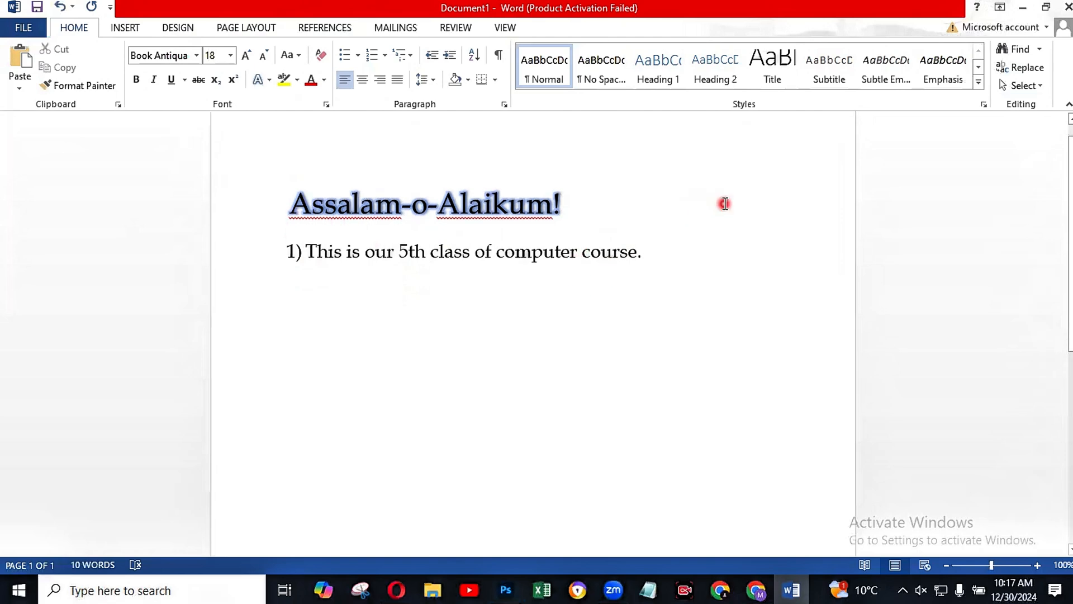
{"action": "scroll", "coordinate": [707, 218], "scroll_direction": "down", "scroll_amount": 5}
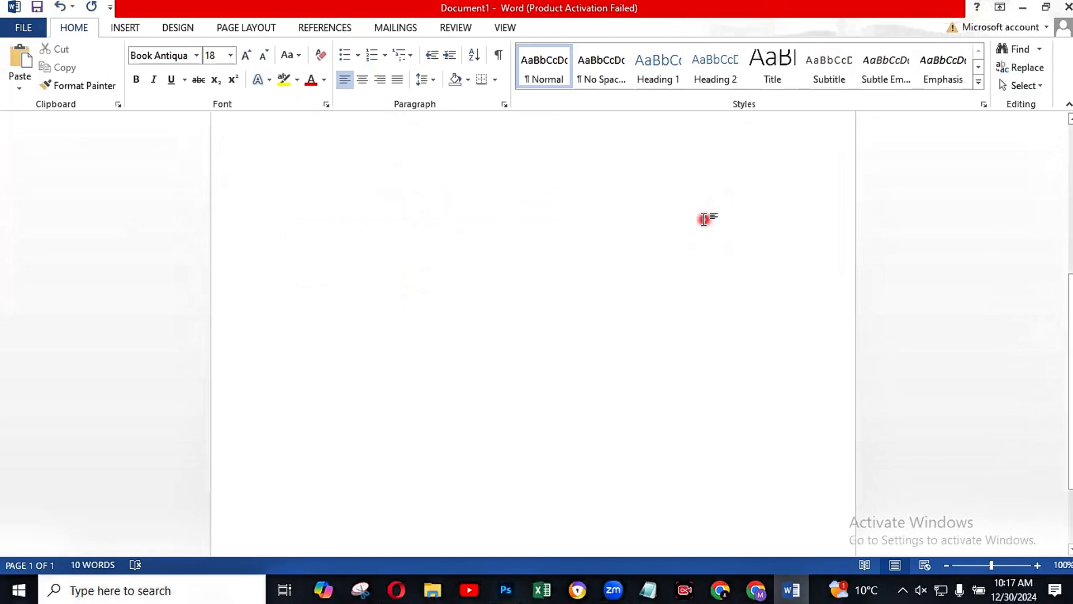
{"action": "scroll", "coordinate": [696, 218], "scroll_direction": "up", "scroll_amount": 10}
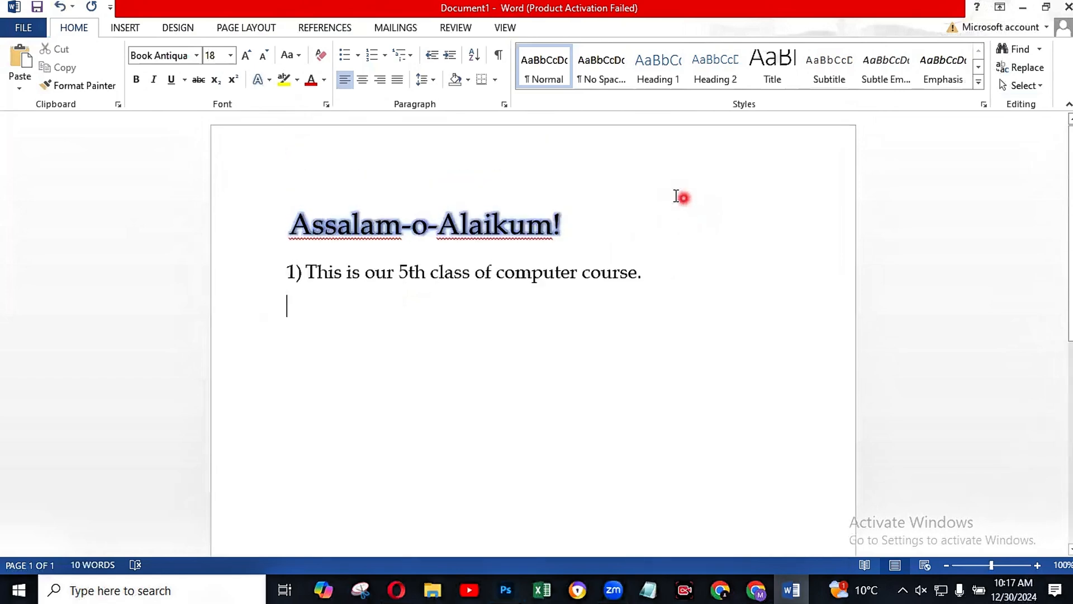
Step: Open the document search with Find and clear its search text
{"action": "left_click", "coordinate": [1011, 49]}
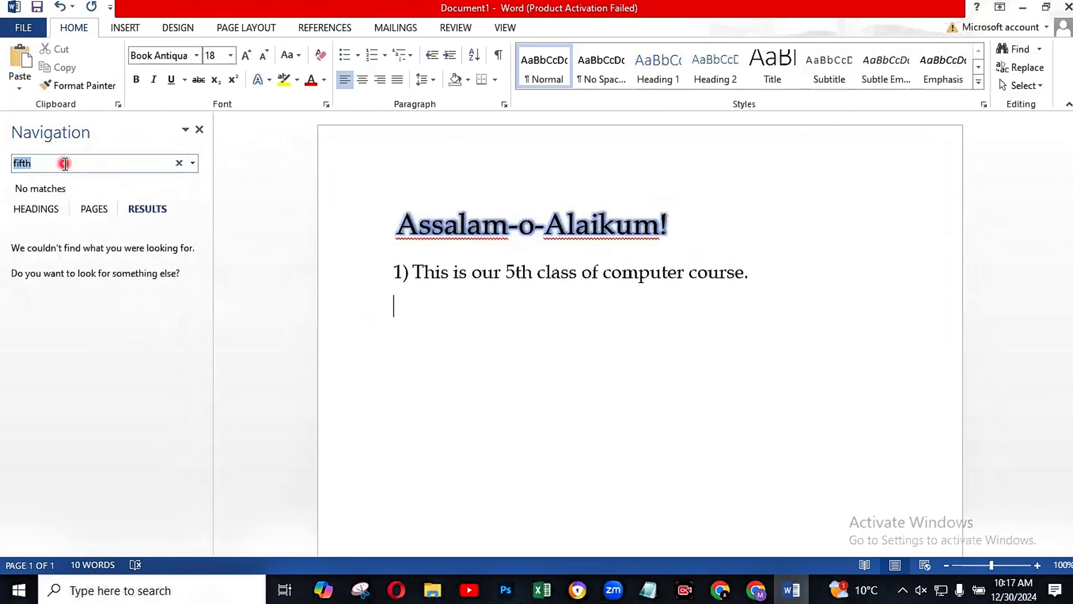
{"action": "left_click", "coordinate": [65, 163]}
{"action": "type", "text": "couc"}
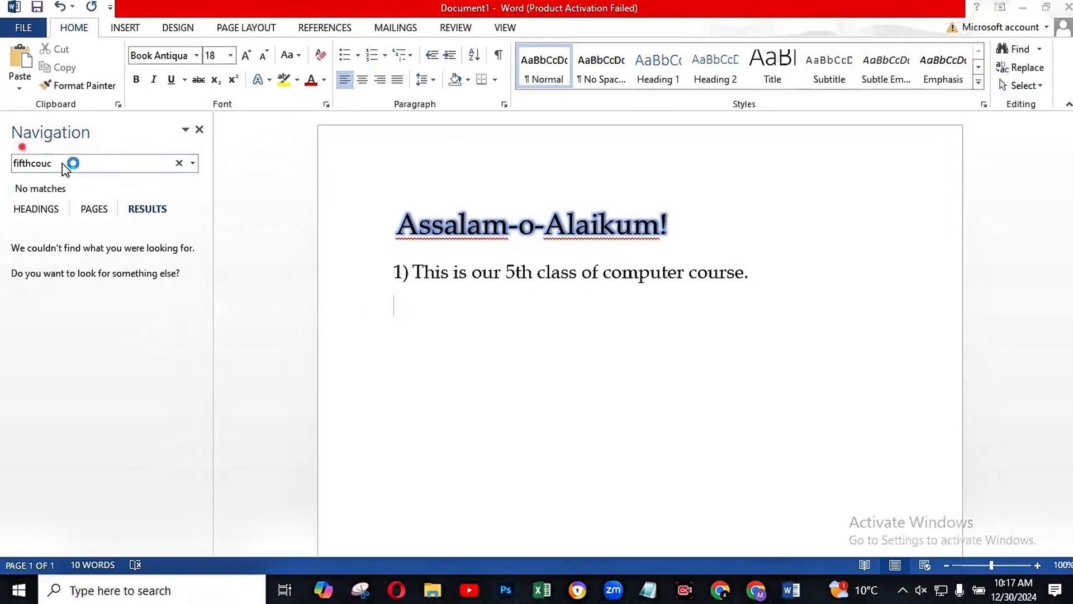
{"action": "left_click", "coordinate": [63, 163]}
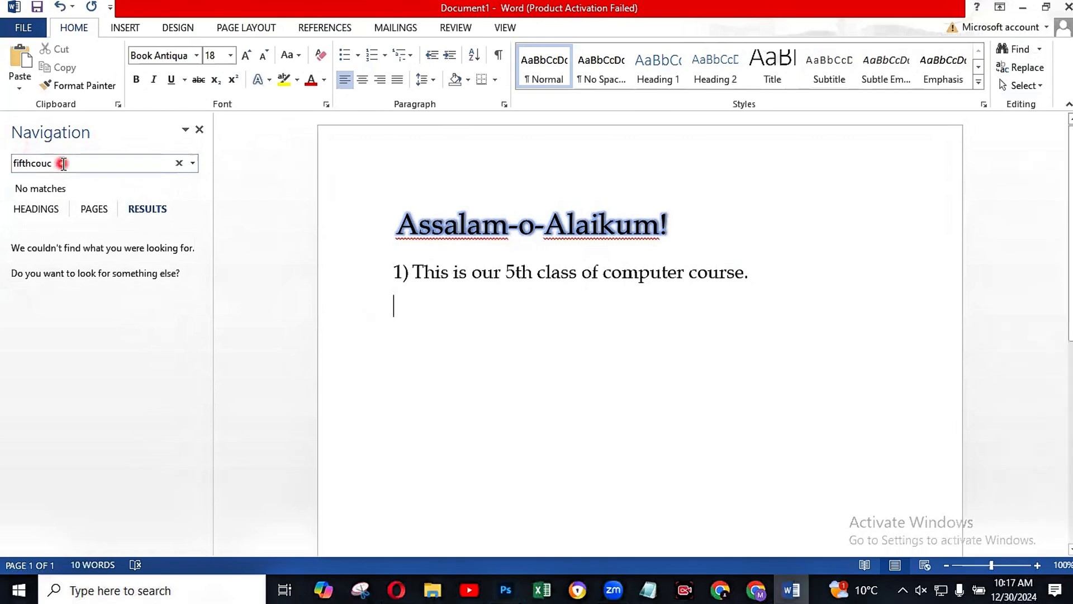
{"action": "key", "text": "BackSpace"}
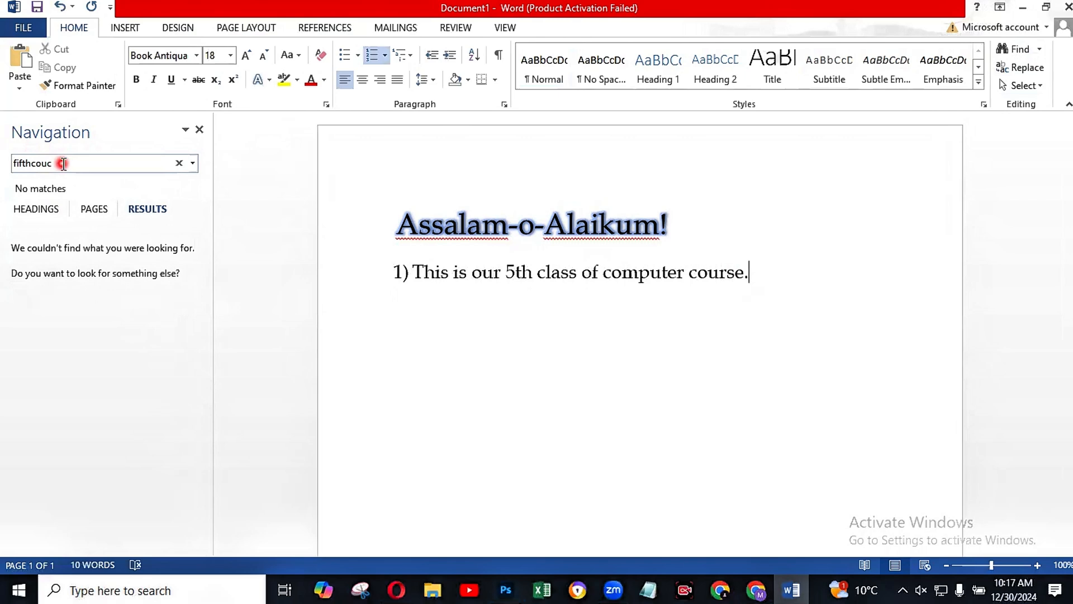
{"action": "key", "text": "BackSpace"}
{"action": "left_click", "coordinate": [181, 163]}
{"action": "key", "text": "BackSpace"}
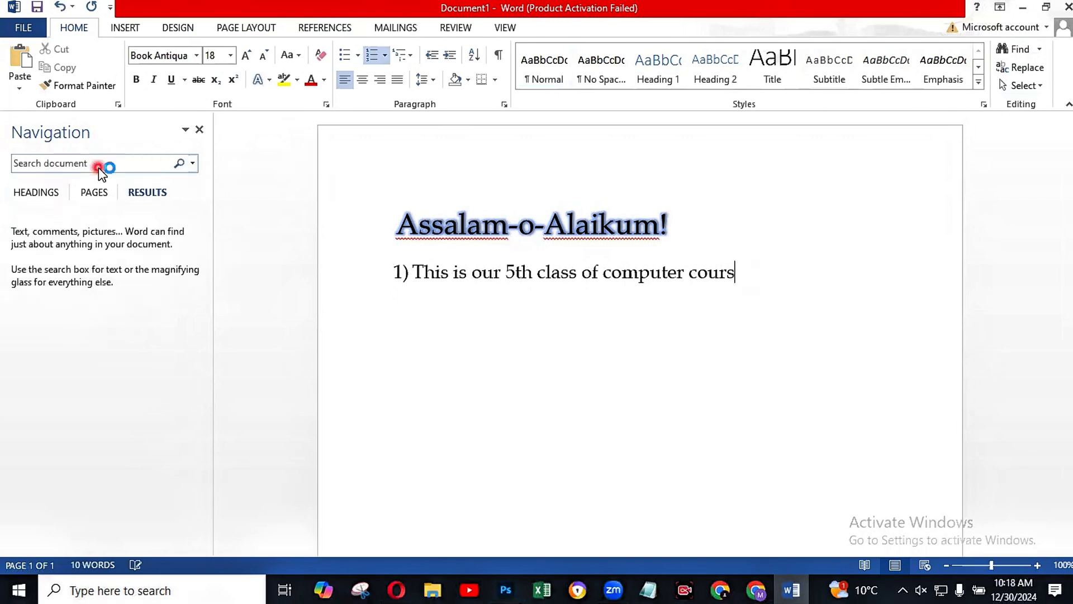
Step: Search the document for the word "course"
{"action": "left_click", "coordinate": [99, 167]}
{"action": "type", "text": "c"}
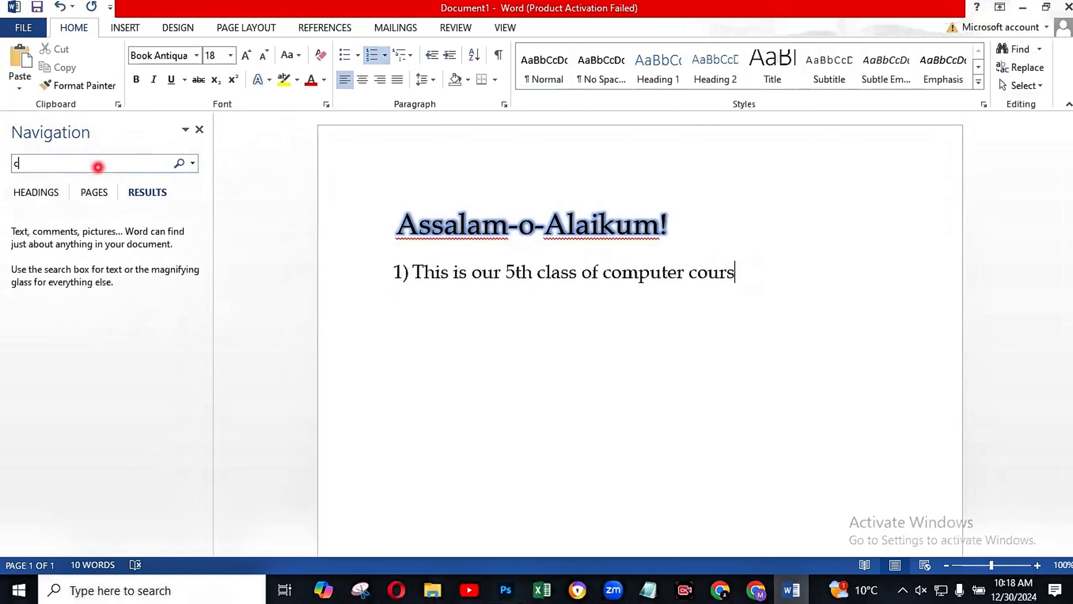
{"action": "type", "text": "our"}
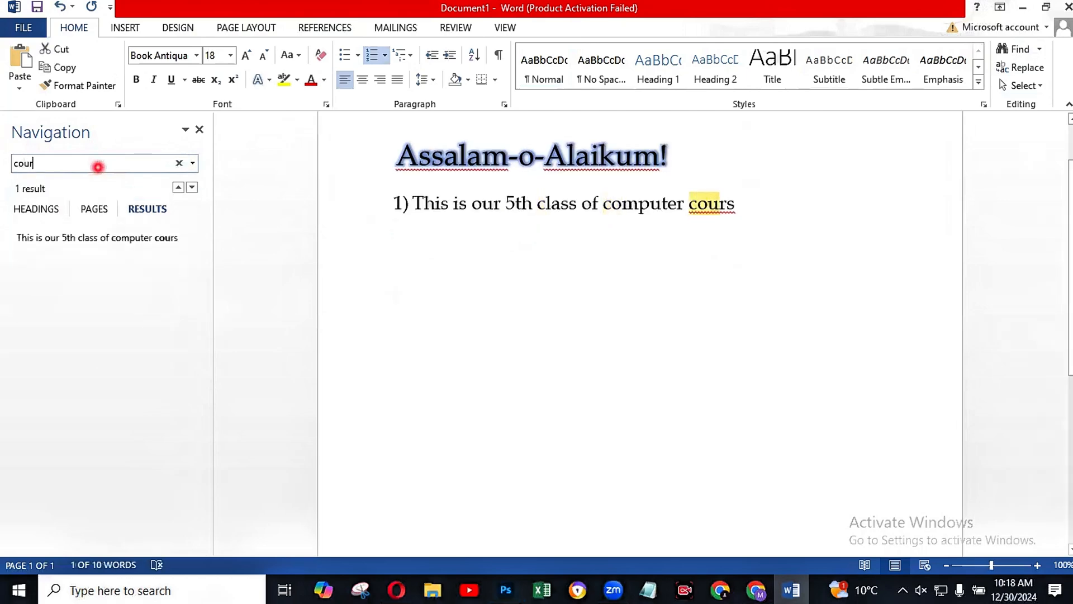
{"action": "type", "text": "se"}
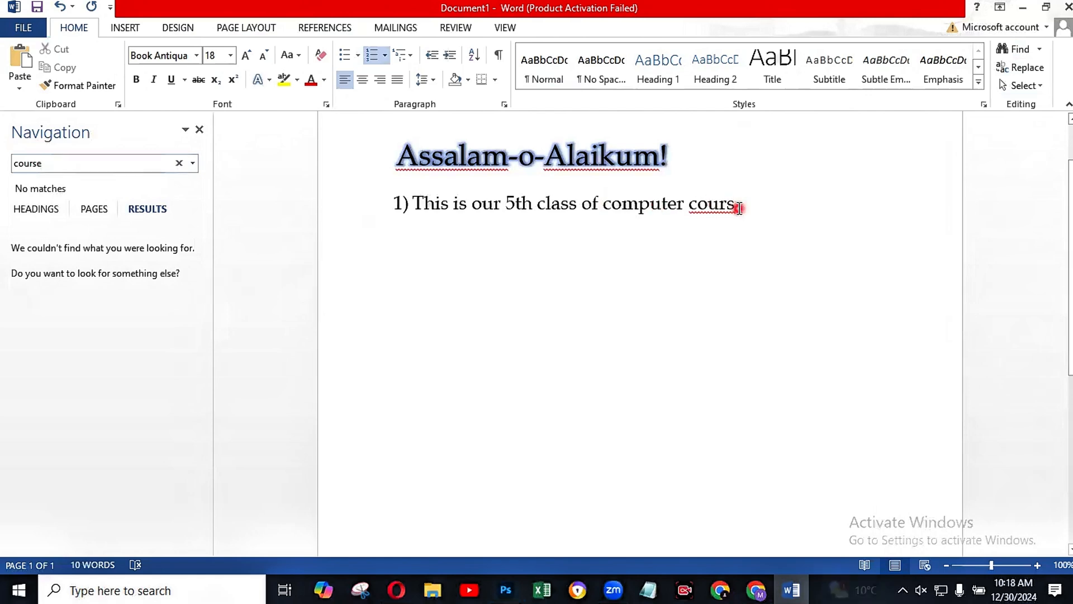
{"action": "type", "text": "e"}
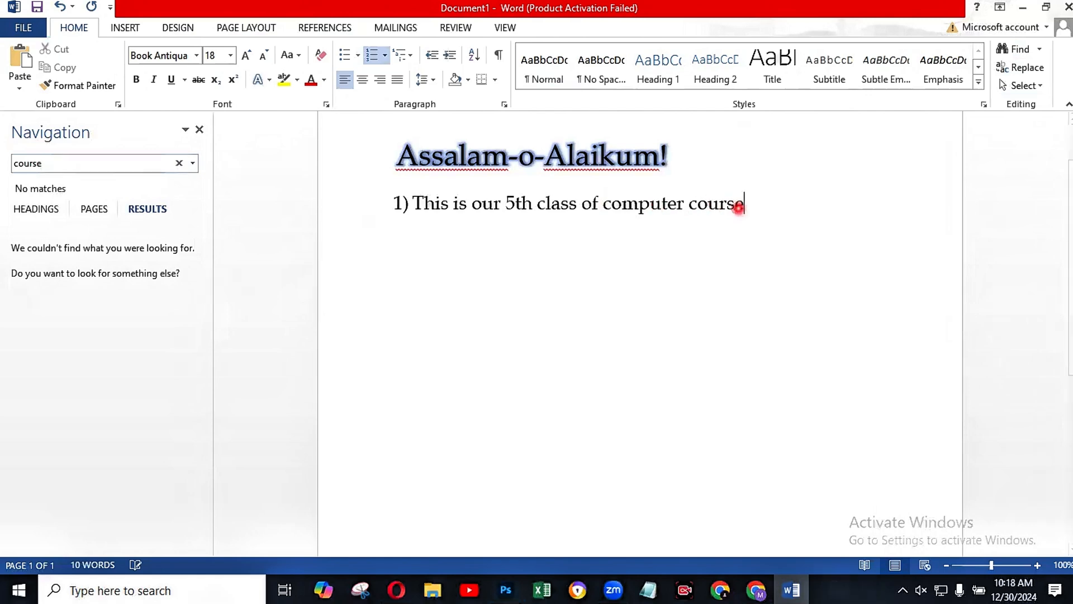
Step: Complete the word "course" at the end of the numbered sentence and close the document search
{"action": "left_click", "coordinate": [97, 162]}
{"action": "left_click", "coordinate": [101, 167]}
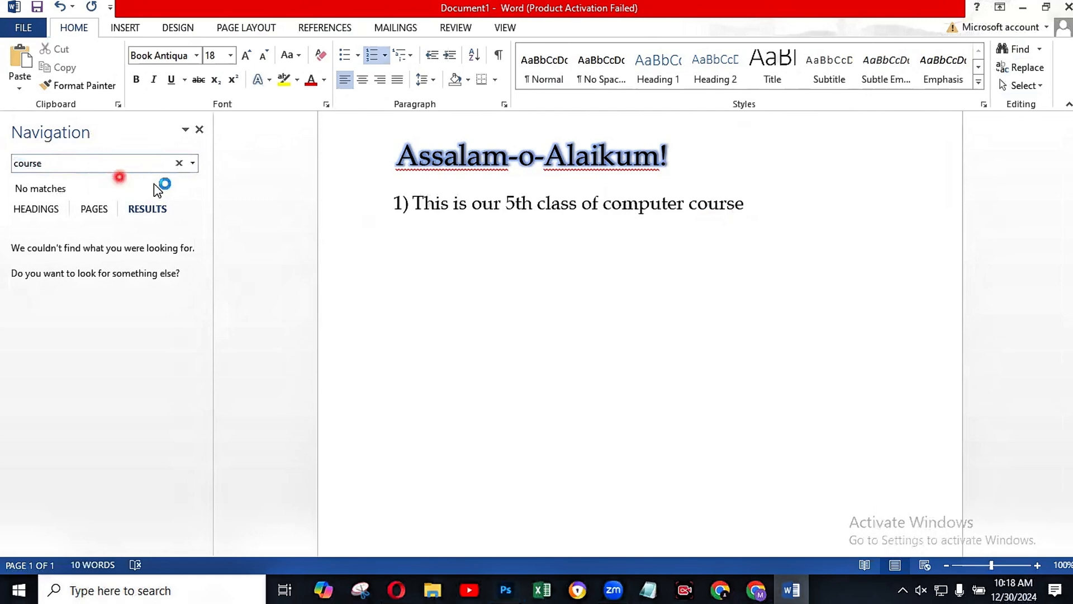
{"action": "left_click", "coordinate": [160, 212]}
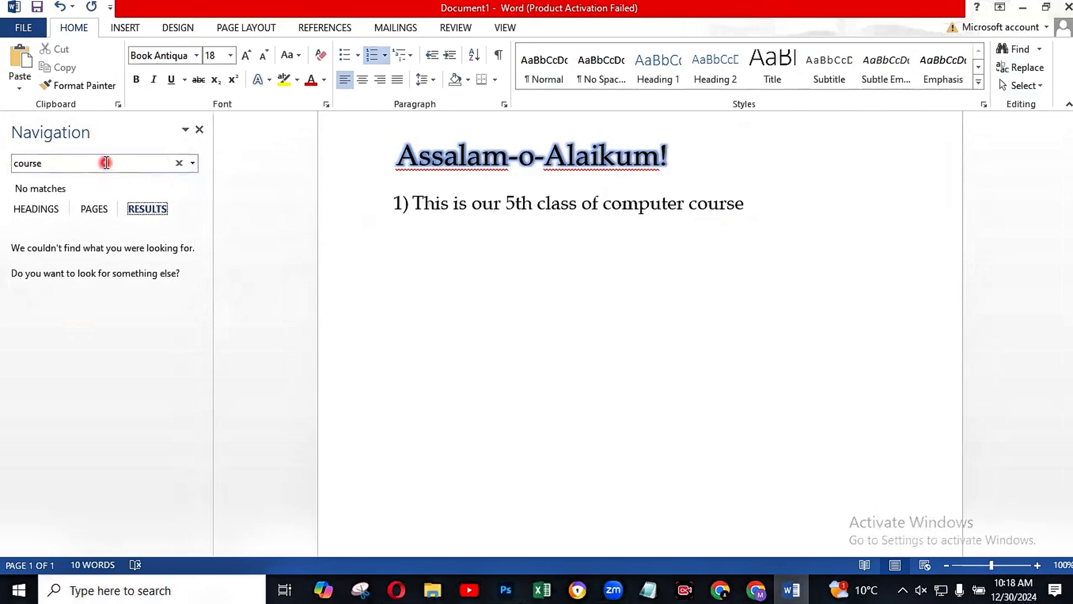
{"action": "left_click", "coordinate": [66, 163]}
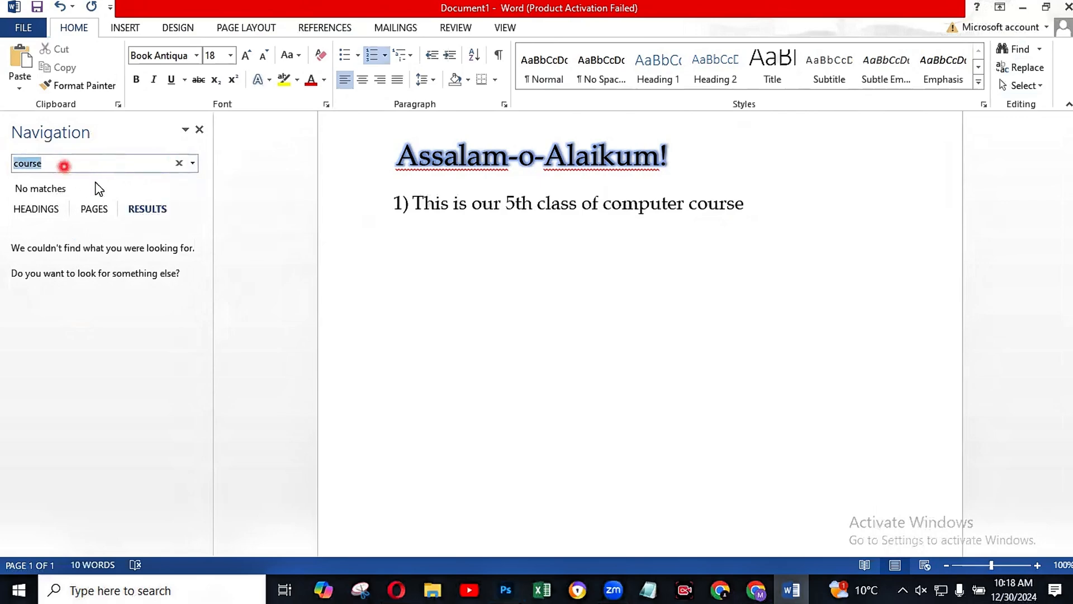
{"action": "left_click", "coordinate": [743, 235]}
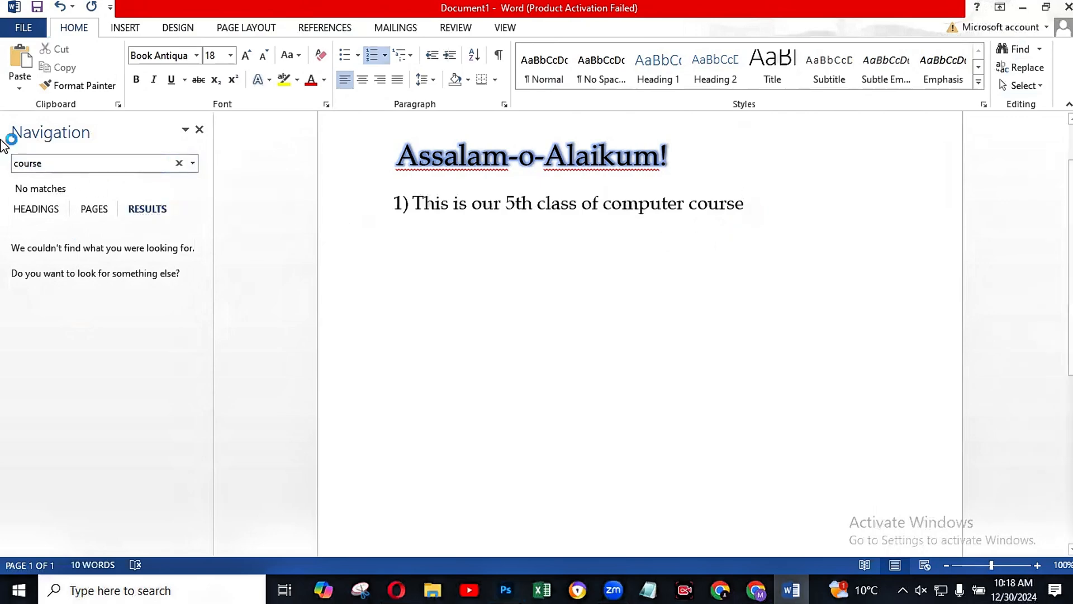
{"action": "left_click", "coordinate": [202, 128]}
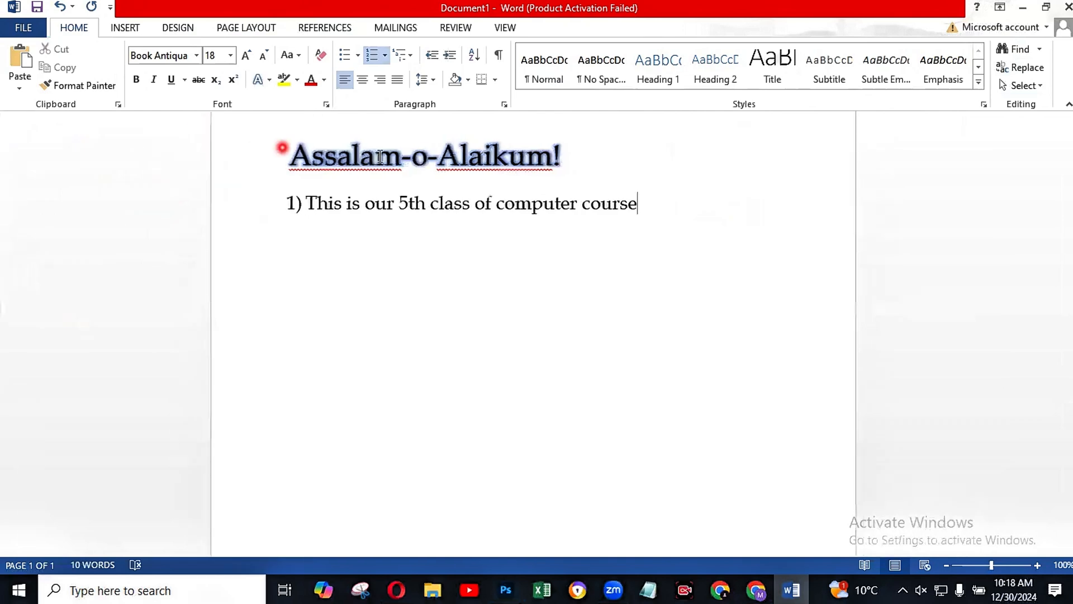
Step: Reopen Find to search the document for "course" again, look over the page, and close the search
{"action": "left_click", "coordinate": [631, 206]}
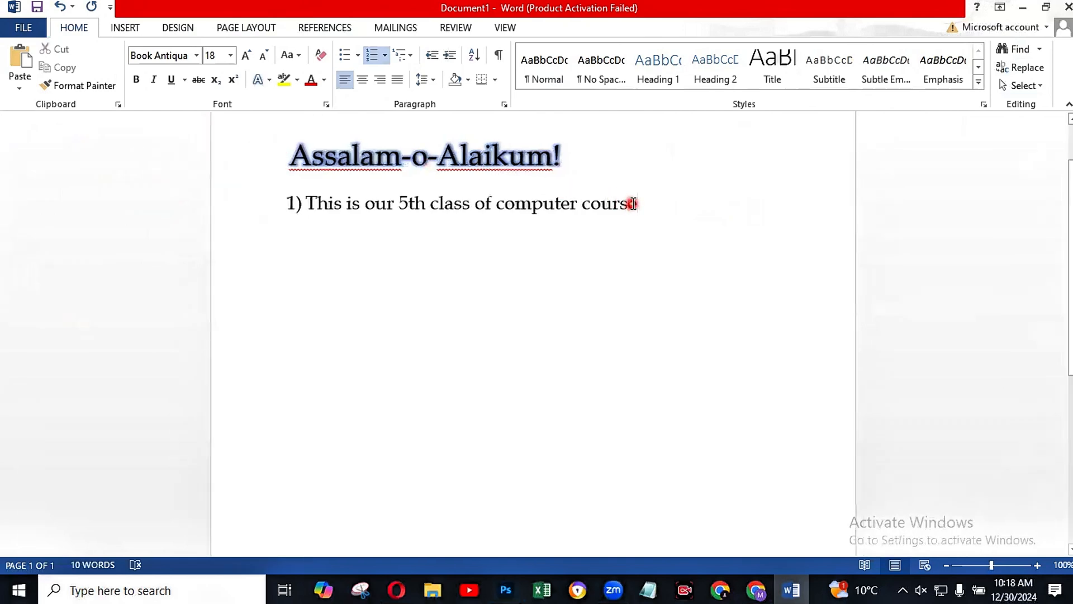
{"action": "left_click", "coordinate": [1019, 56]}
{"action": "left_click", "coordinate": [133, 177]}
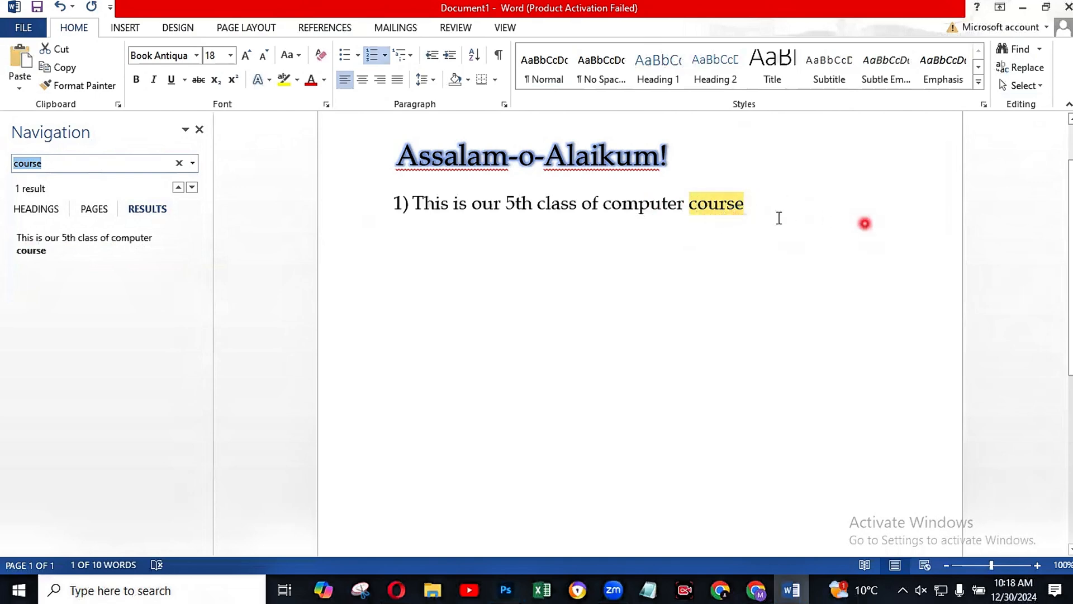
{"action": "scroll", "coordinate": [856, 230], "scroll_direction": "down", "scroll_amount": 5}
{"action": "scroll", "coordinate": [857, 230], "scroll_direction": "down", "scroll_amount": 1}
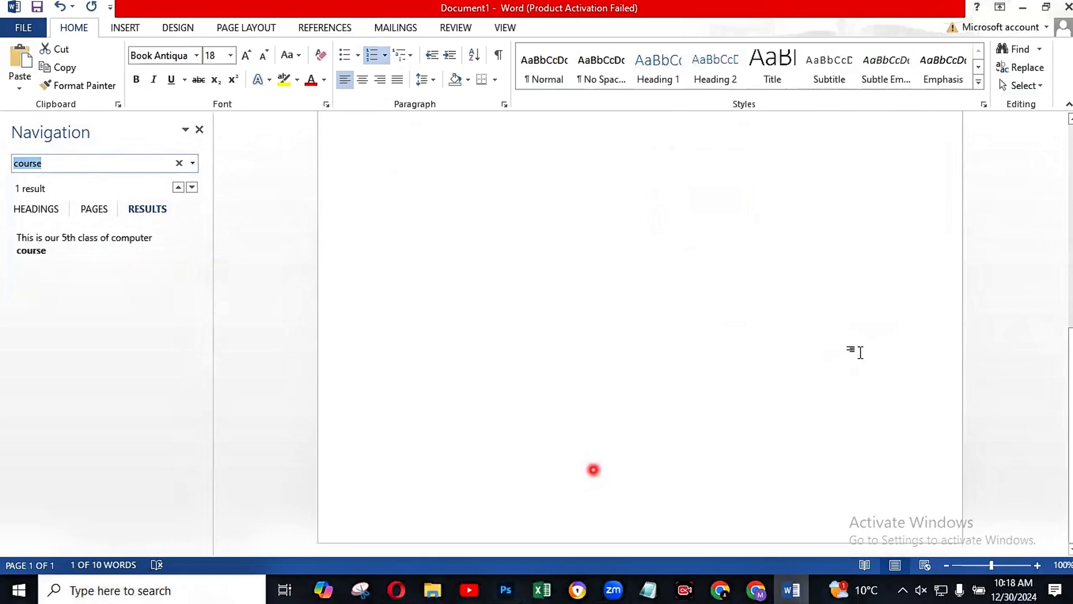
{"action": "left_click", "coordinate": [1008, 580]}
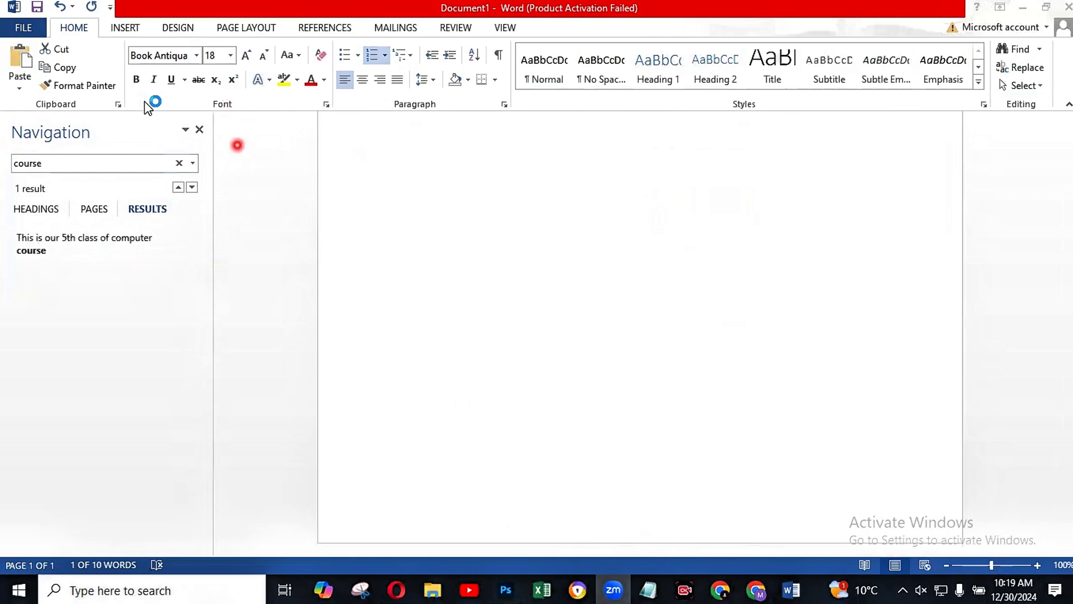
{"action": "left_click", "coordinate": [202, 130]}
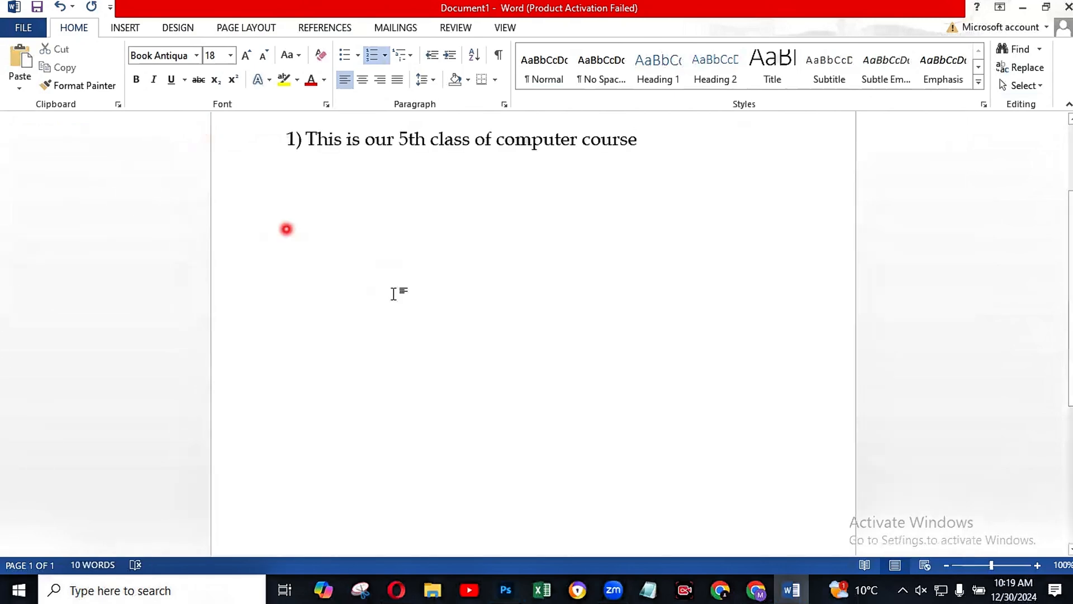
{"action": "scroll", "coordinate": [624, 431], "scroll_direction": "down", "scroll_amount": 3}
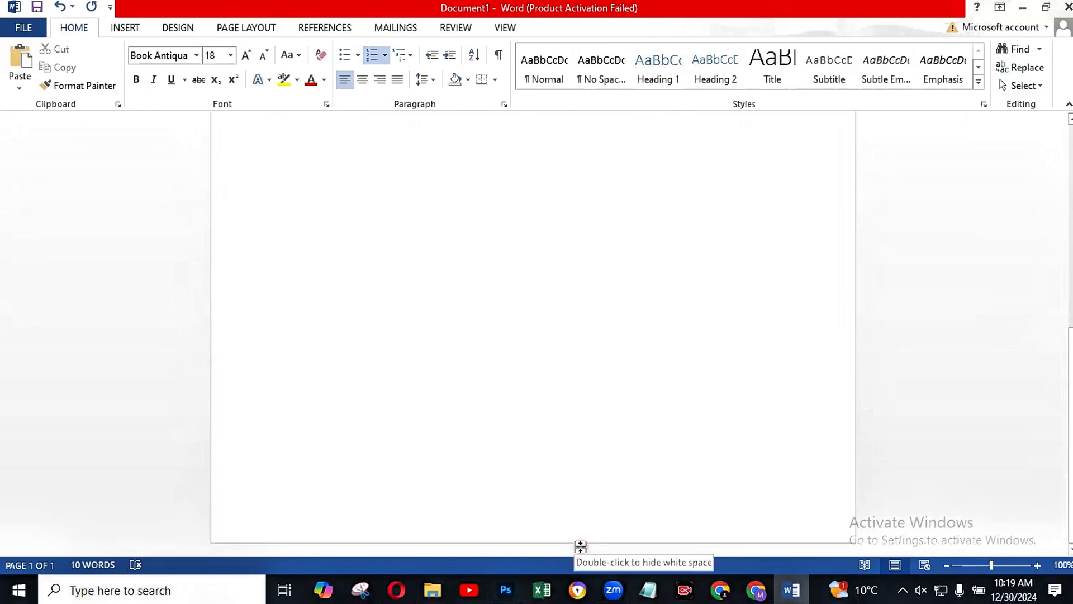
{"action": "double_click", "coordinate": [578, 546]}
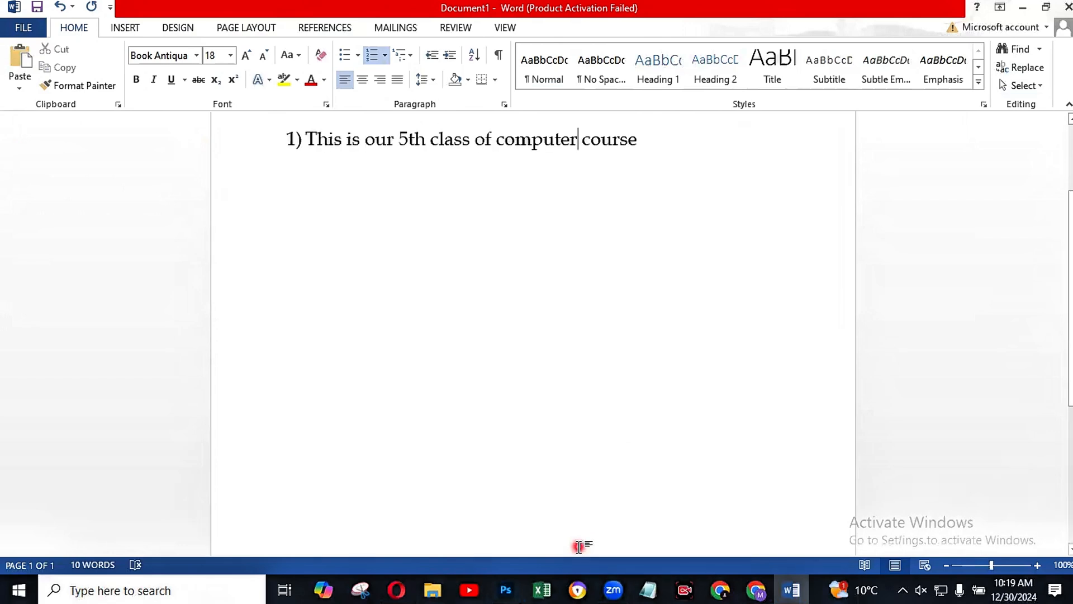
{"action": "scroll", "coordinate": [664, 345], "scroll_direction": "down", "scroll_amount": 1}
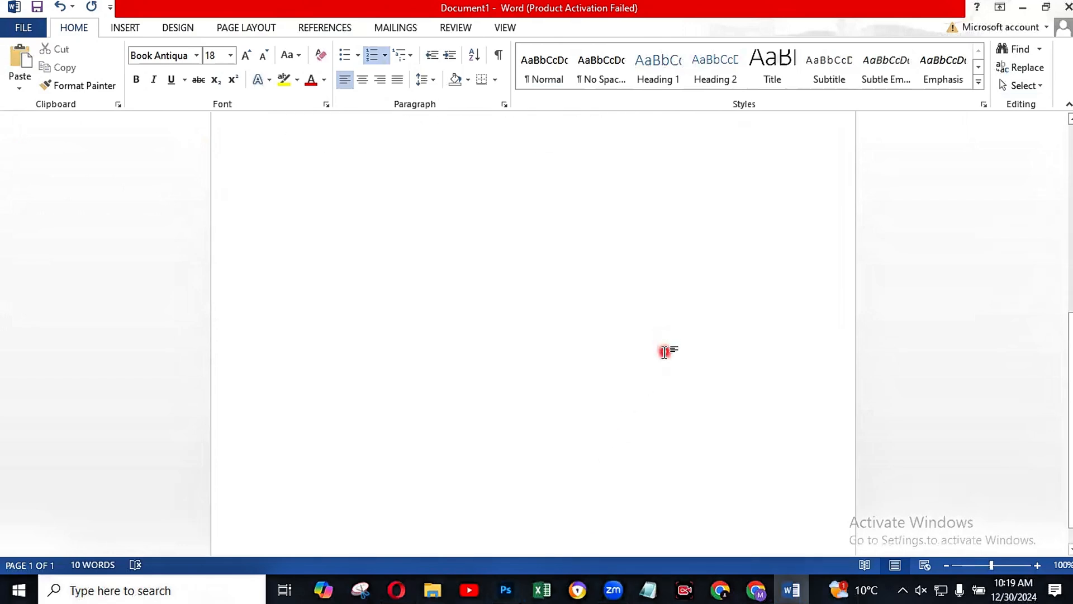
{"action": "scroll", "coordinate": [664, 351], "scroll_direction": "up", "scroll_amount": 3}
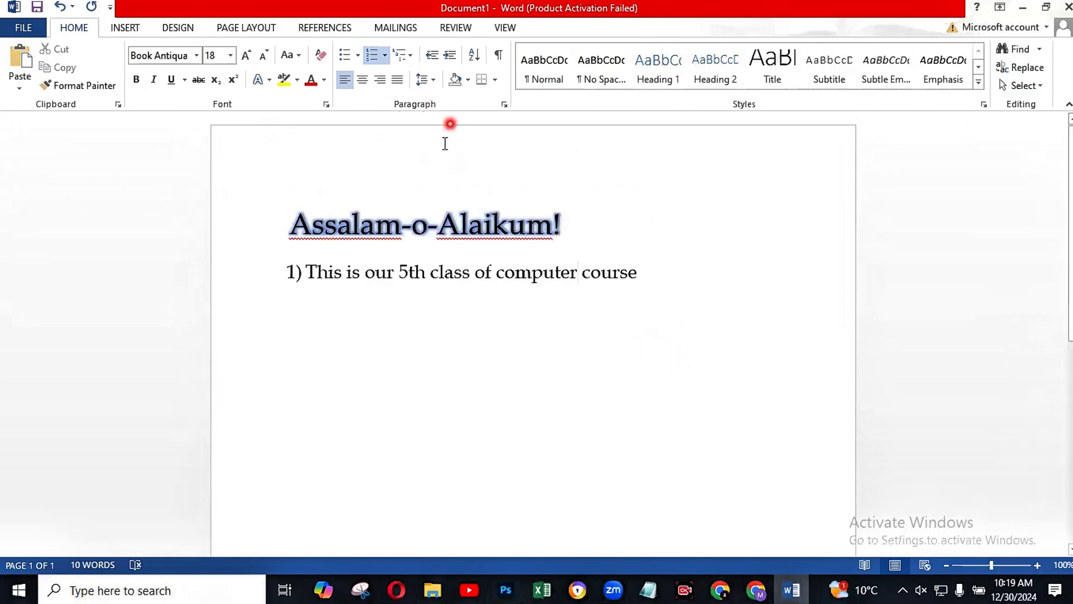
{"action": "left_click", "coordinate": [452, 117]}
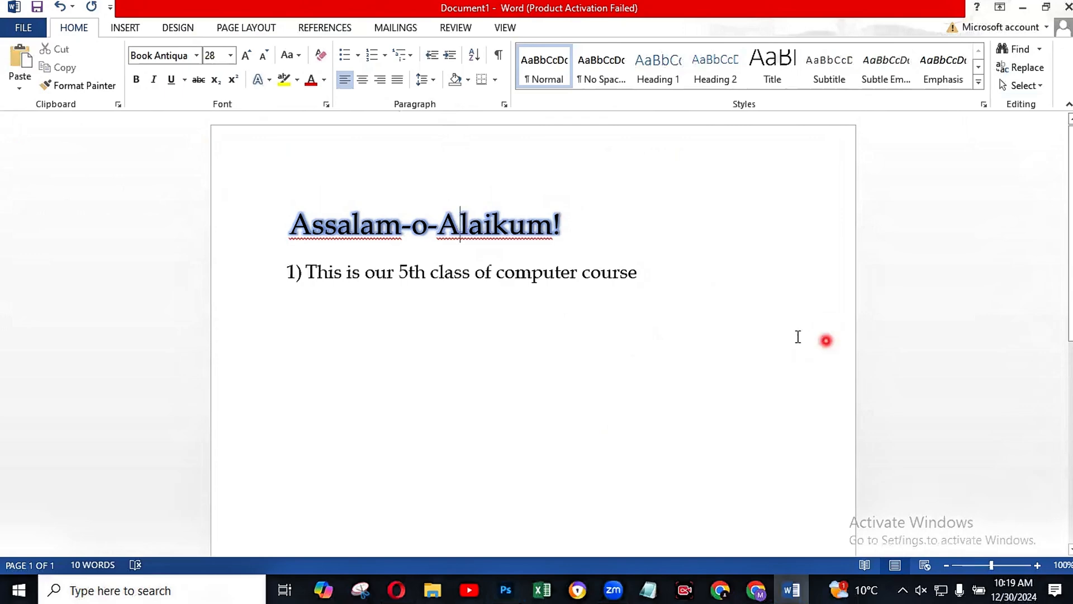
{"action": "scroll", "coordinate": [798, 336], "scroll_direction": "down", "scroll_amount": 5}
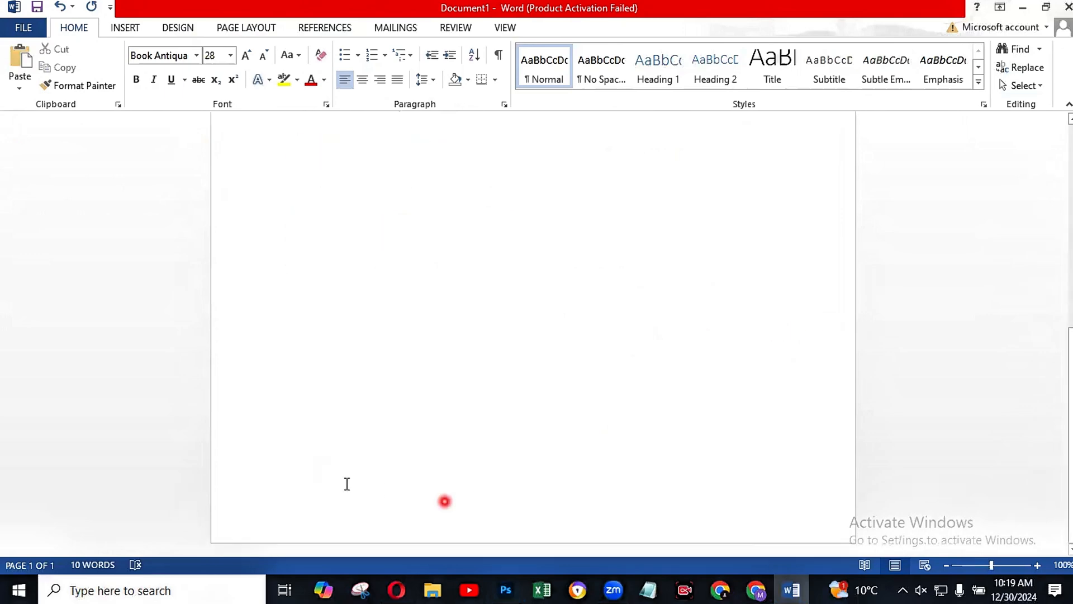
{"action": "left_click", "coordinate": [302, 481]}
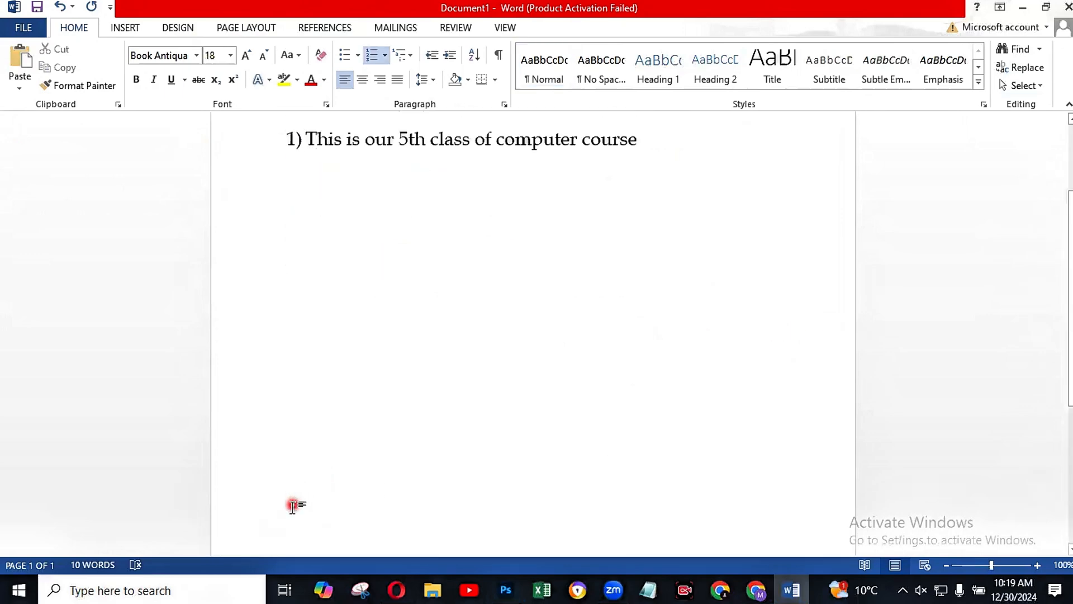
{"action": "key", "text": "shift+Right"}
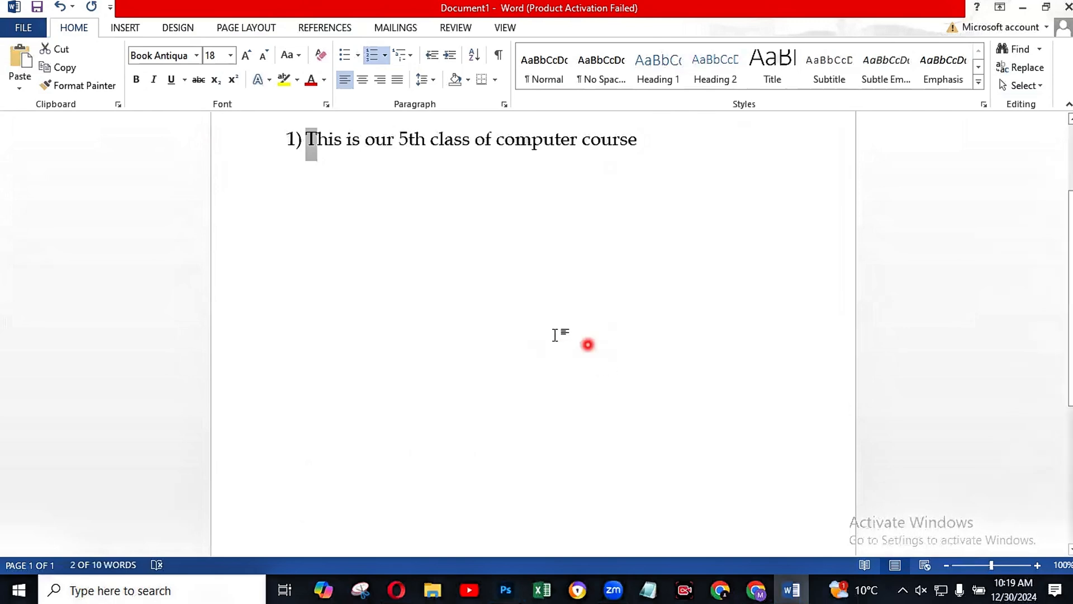
Step: Insert blank lines after the numbered sentence until the insertion point is at the start of a second page
{"action": "left_click", "coordinate": [647, 144]}
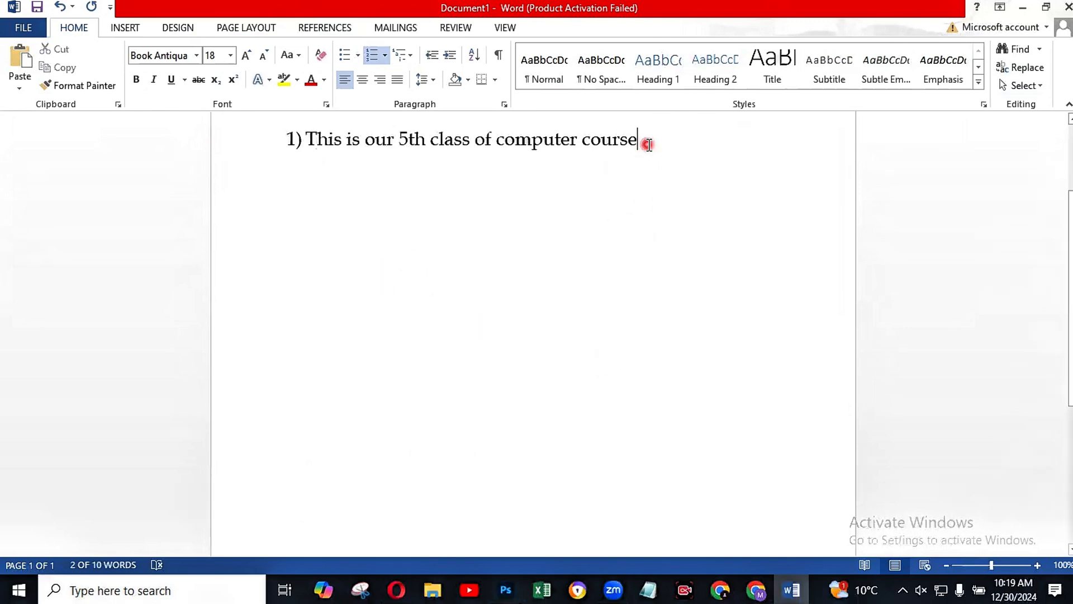
{"action": "key", "text": "Return"}
{"action": "key", "text": "Return"}
{"action": "key", "text": "Return"}
{"action": "key", "text": "Return"}
{"action": "key", "text": "Return"}
{"action": "key", "text": "Return"}
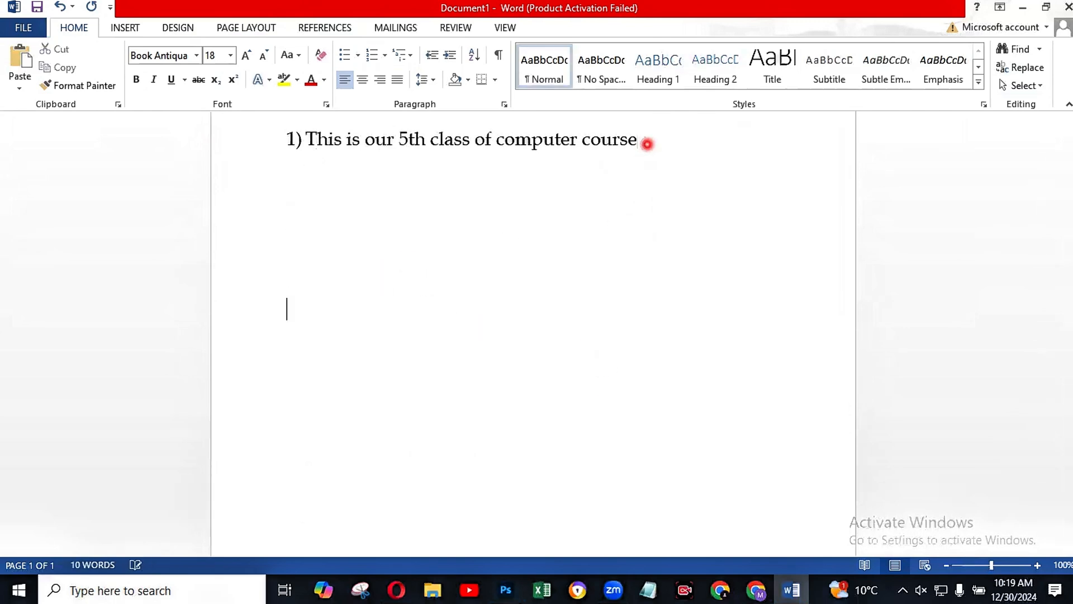
{"action": "key", "text": "Return"}
{"action": "key", "text": "Return"}
{"action": "key", "text": "Return"}
{"action": "key", "text": "Return"}
{"action": "key", "text": "Return"}
{"action": "key", "text": "Return"}
{"action": "key", "text": "Return"}
{"action": "key", "text": "Return"}
{"action": "key", "text": "Return"}
{"action": "key", "text": "Return"}
{"action": "key", "text": "Return"}
{"action": "key", "text": "Return"}
{"action": "key", "text": "Return"}
{"action": "key", "text": "Return"}
{"action": "key", "text": "Return"}
{"action": "key", "text": "Return"}
{"action": "key", "text": "Return"}
{"action": "key", "text": "Return"}
{"action": "key", "text": "Return"}
{"action": "key", "text": "Return"}
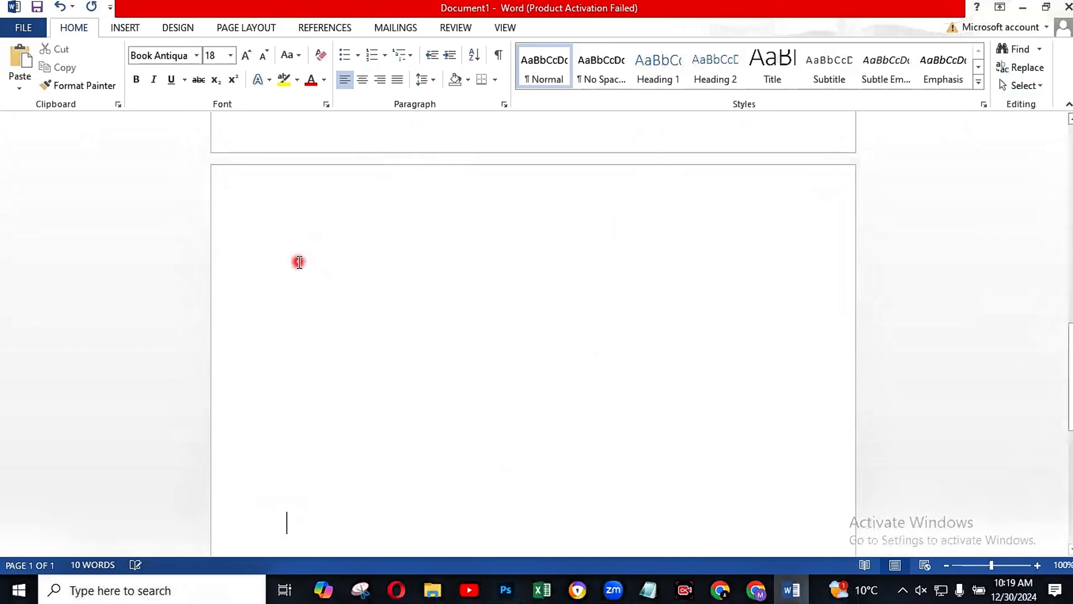
{"action": "key", "text": "BackSpace"}
{"action": "key", "text": "BackSpace"}
{"action": "key", "text": "BackSpace"}
{"action": "key", "text": "BackSpace"}
{"action": "key", "text": "BackSpace"}
{"action": "key", "text": "BackSpace"}
{"action": "key", "text": "BackSpace"}
{"action": "key", "text": "BackSpace"}
{"action": "key", "text": "BackSpace"}
{"action": "key", "text": "BackSpace"}
{"action": "key", "text": "BackSpace"}
{"action": "key", "text": "BackSpace"}
{"action": "key", "text": "BackSpace"}
{"action": "key", "text": "BackSpace"}
{"action": "key", "text": "BackSpace"}
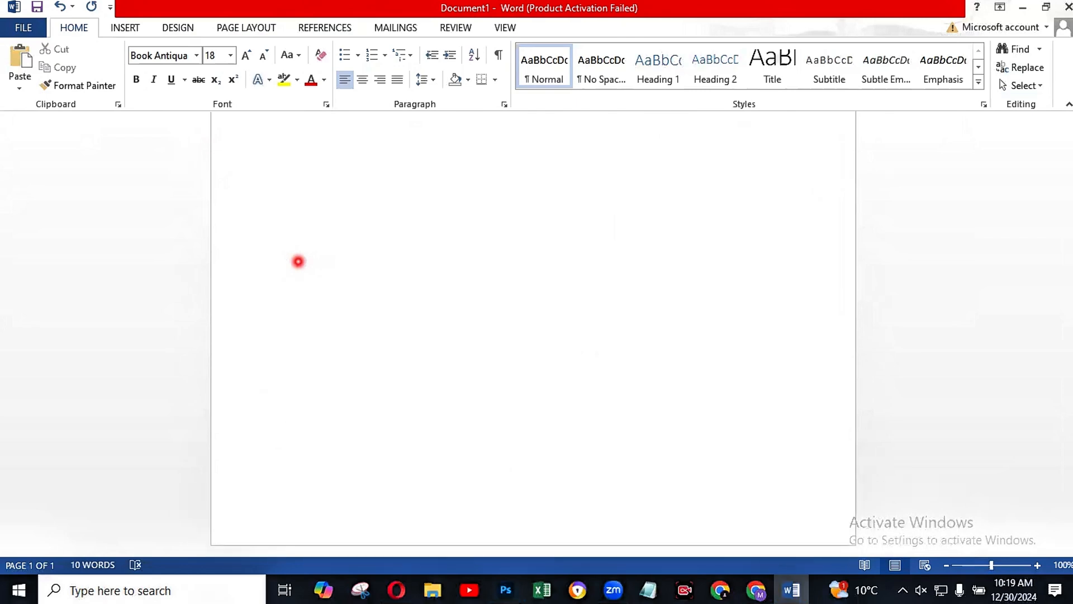
{"action": "key", "text": "Return"}
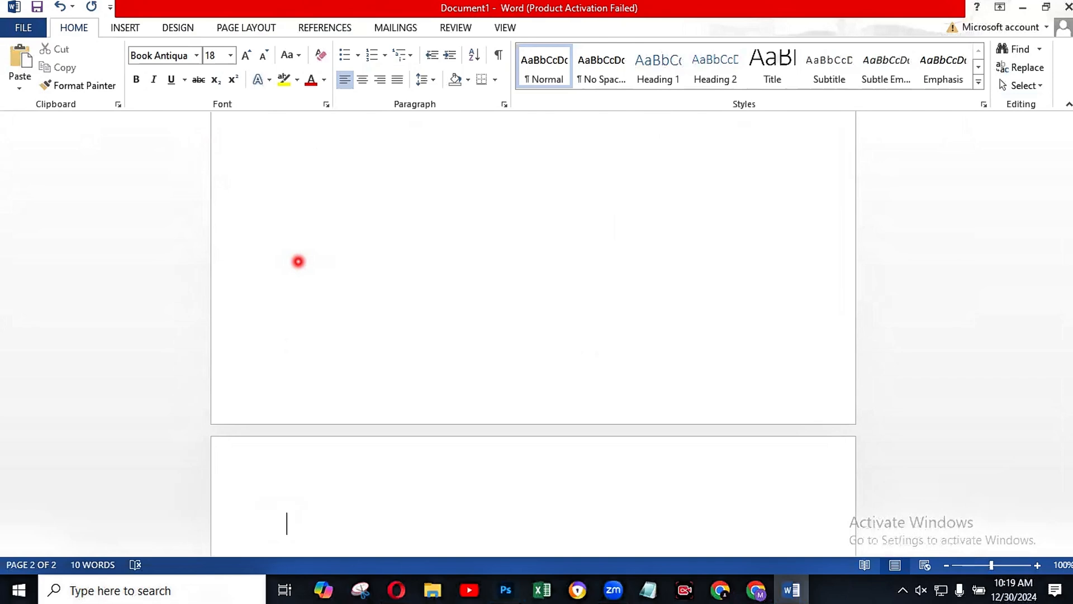
Step: Write "Computer course" on the first line of the second page
{"action": "type", "text": "compu"}
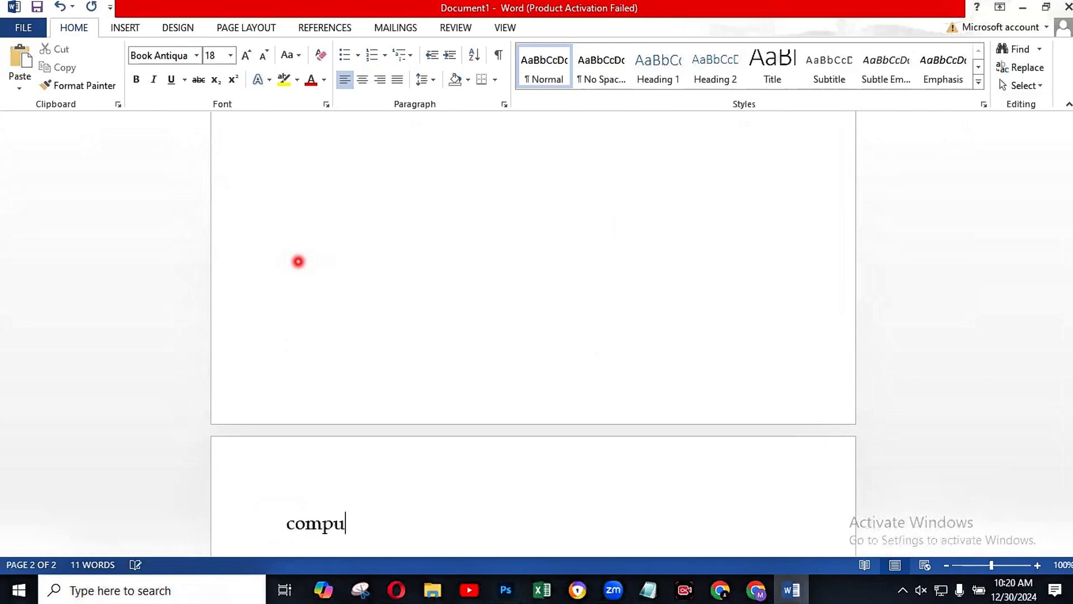
{"action": "type", "text": "ter c"}
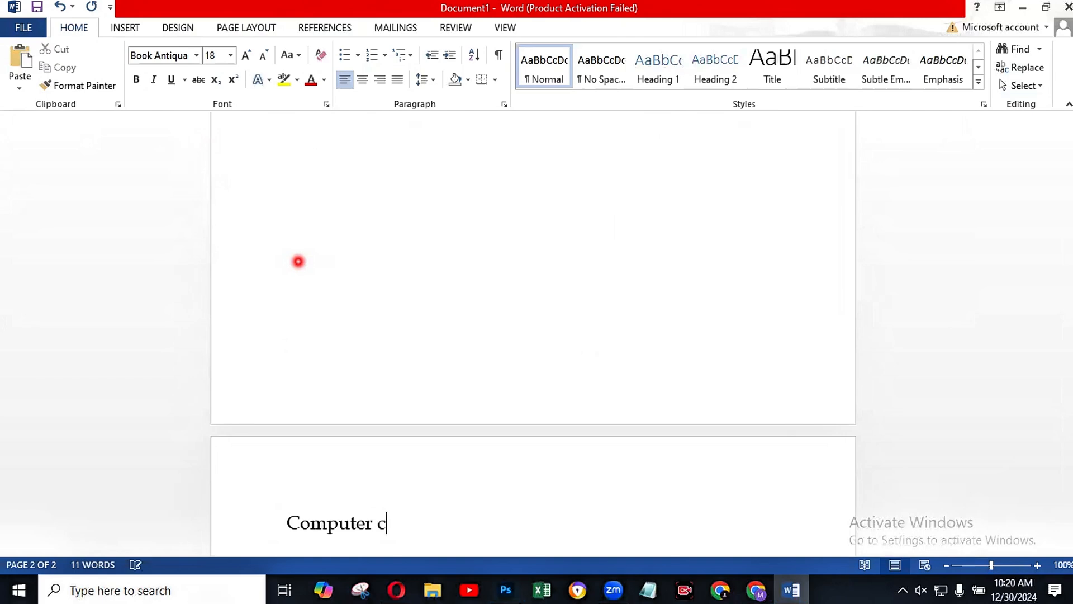
{"action": "type", "text": "ourse"}
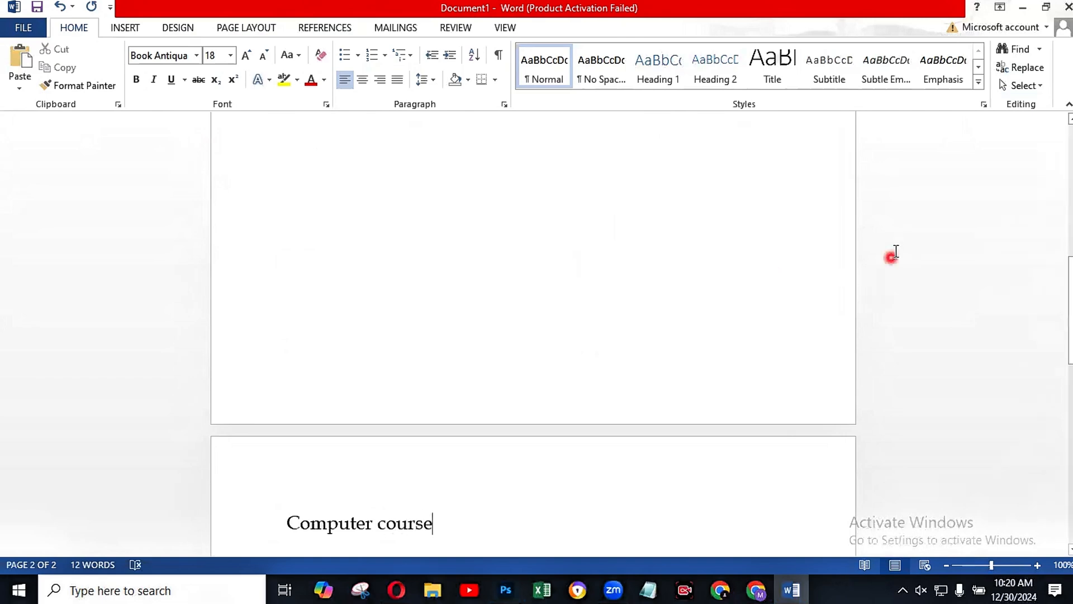
Step: Use Find to look for "course" across both pages of the document
{"action": "scroll", "coordinate": [895, 251], "scroll_direction": "up", "scroll_amount": 3}
{"action": "scroll", "coordinate": [896, 251], "scroll_direction": "up", "scroll_amount": 5}
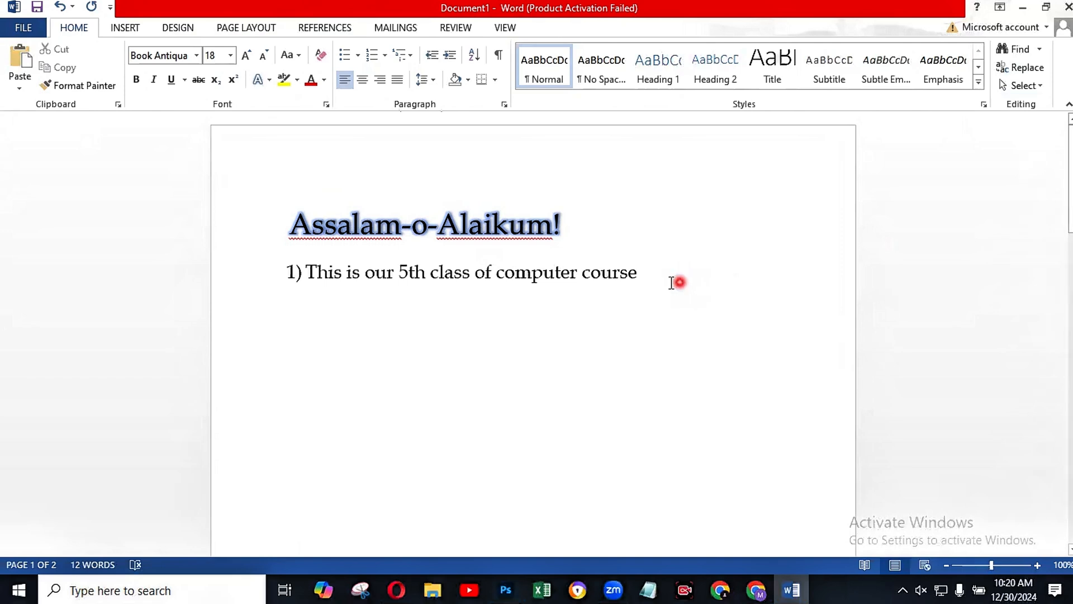
{"action": "left_click", "coordinate": [1014, 52]}
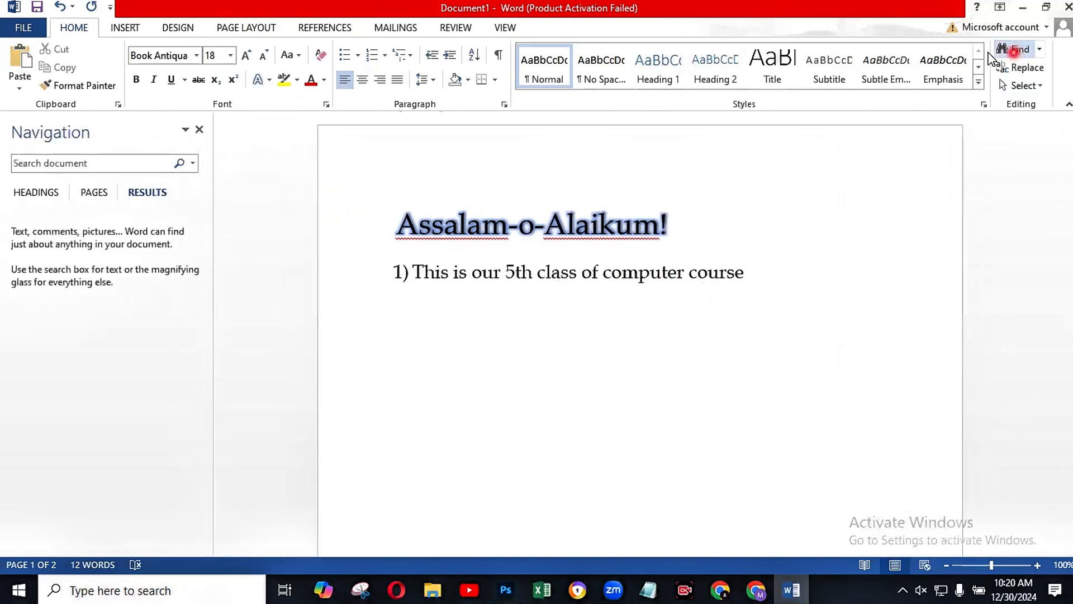
{"action": "left_click", "coordinate": [66, 167]}
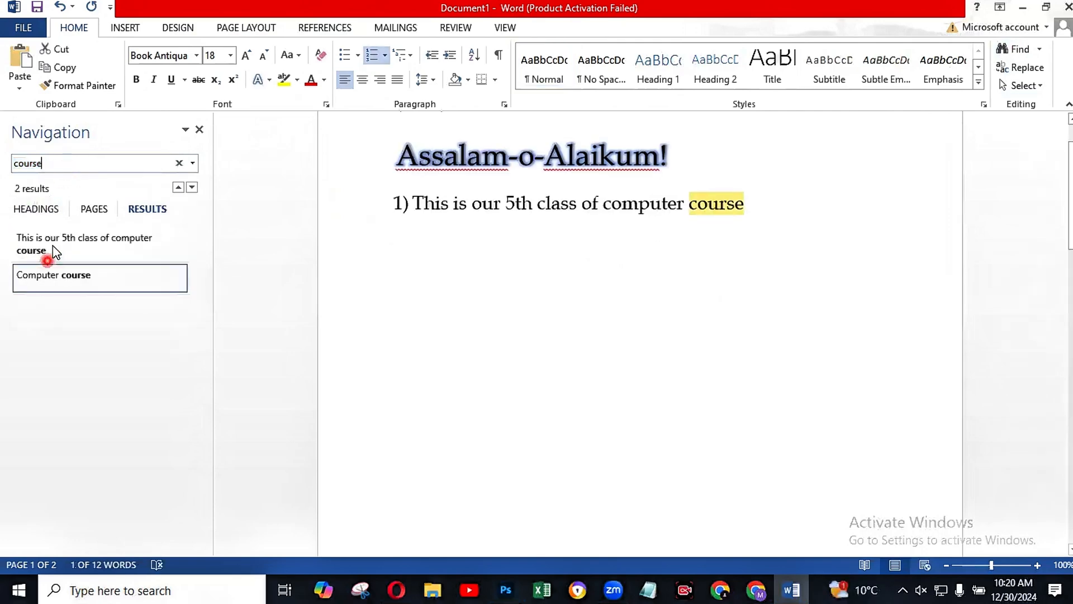
Step: Go through the search results for "course" and jump to the "Computer course" match on the second page
{"action": "left_click", "coordinate": [60, 277]}
{"action": "left_click", "coordinate": [58, 247]}
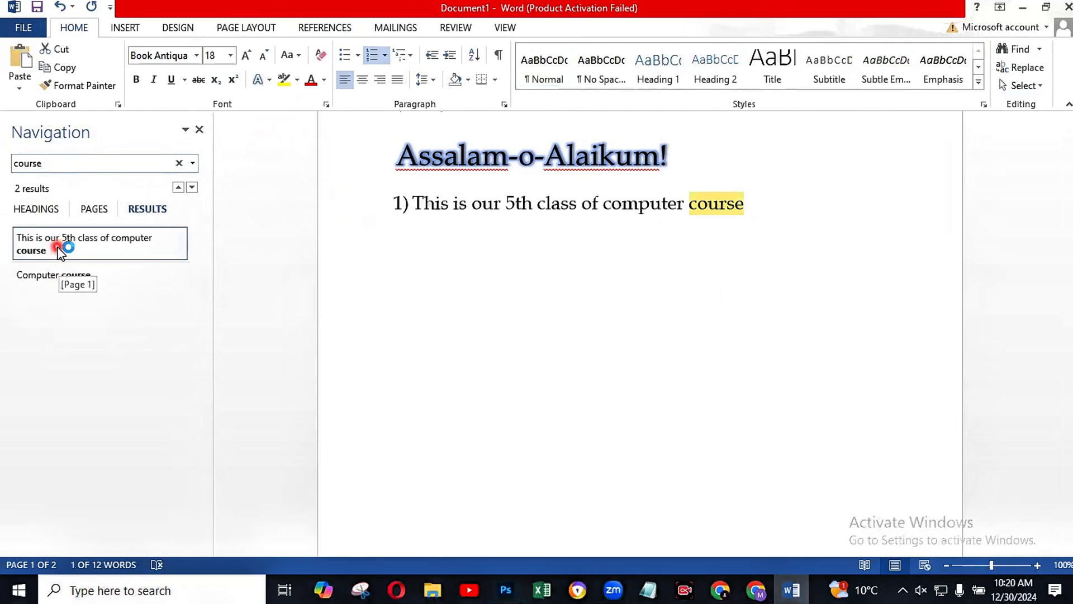
{"action": "left_click", "coordinate": [115, 290]}
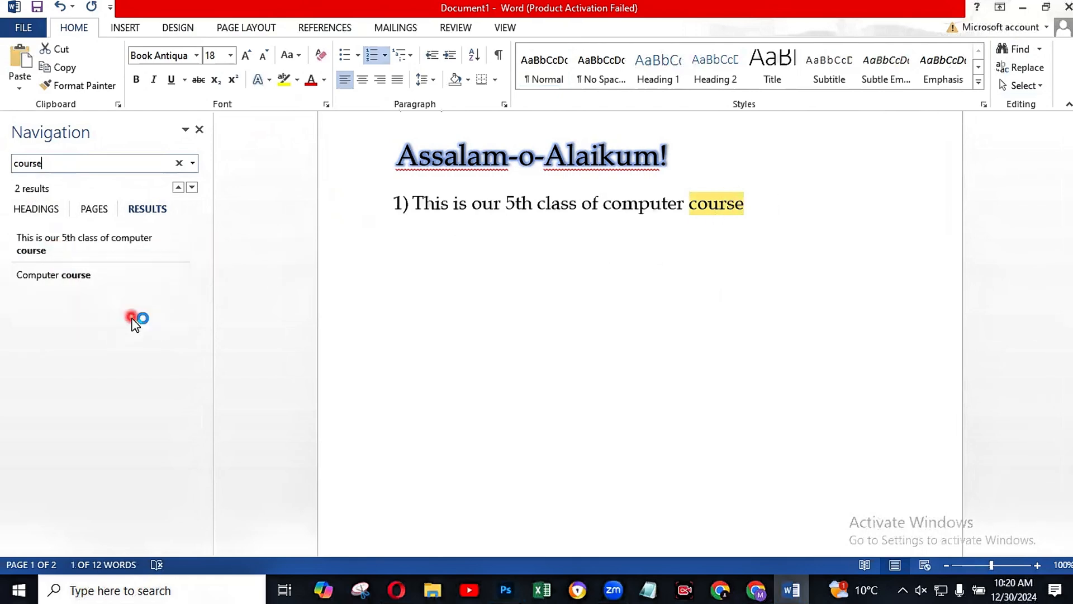
{"action": "left_click", "coordinate": [120, 275]}
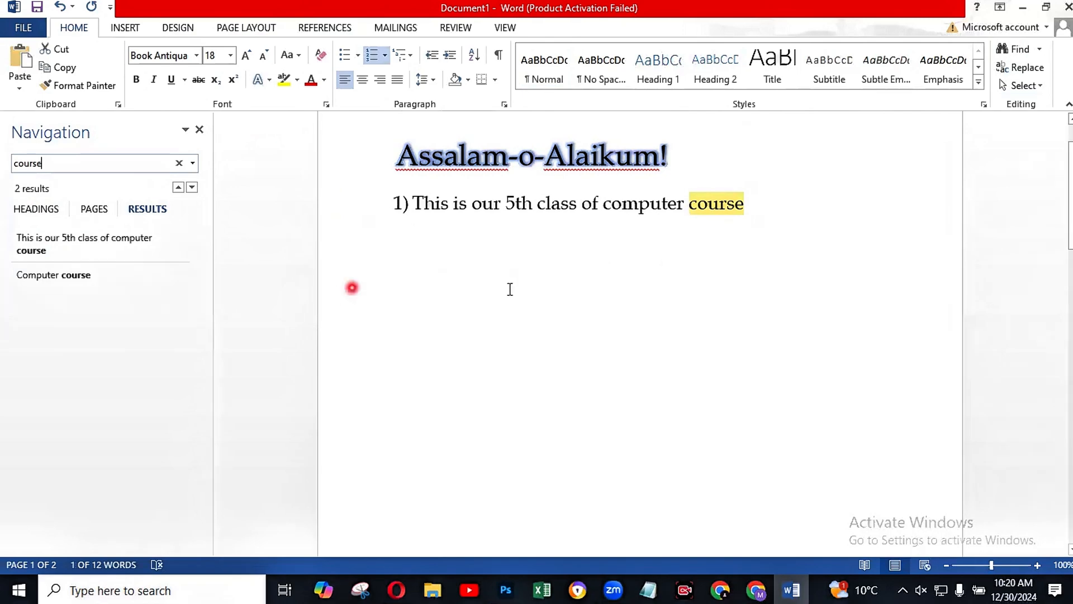
{"action": "scroll", "coordinate": [642, 300], "scroll_direction": "down", "scroll_amount": 3}
{"action": "scroll", "coordinate": [645, 304], "scroll_direction": "down", "scroll_amount": 3}
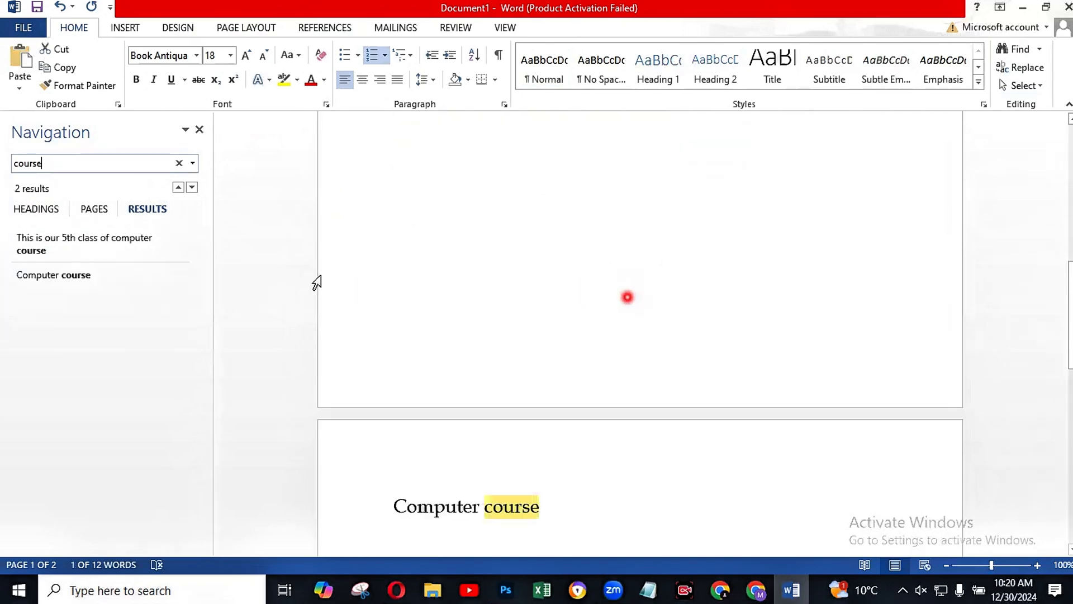
{"action": "left_click", "coordinate": [78, 275]}
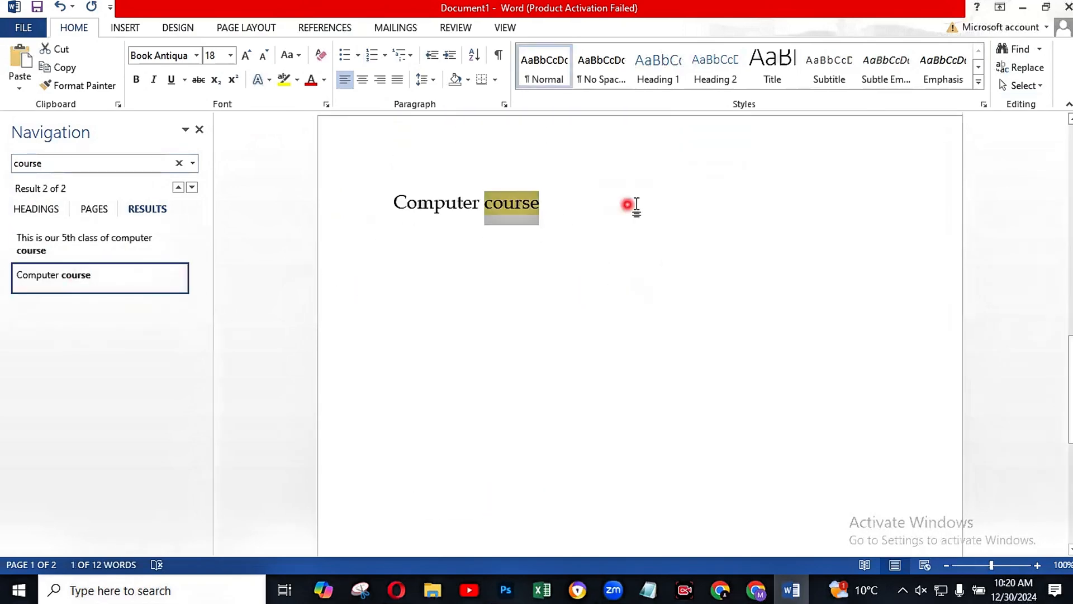
Step: Close the search results for "course" and return to the greeting on the first page
{"action": "left_click", "coordinate": [569, 219]}
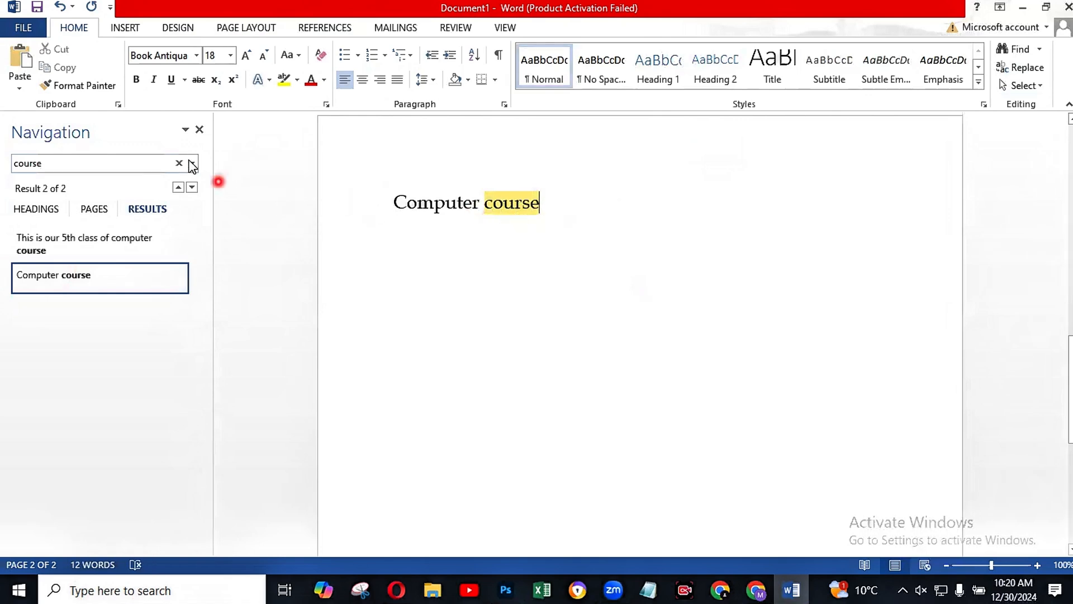
{"action": "left_click", "coordinate": [201, 129]}
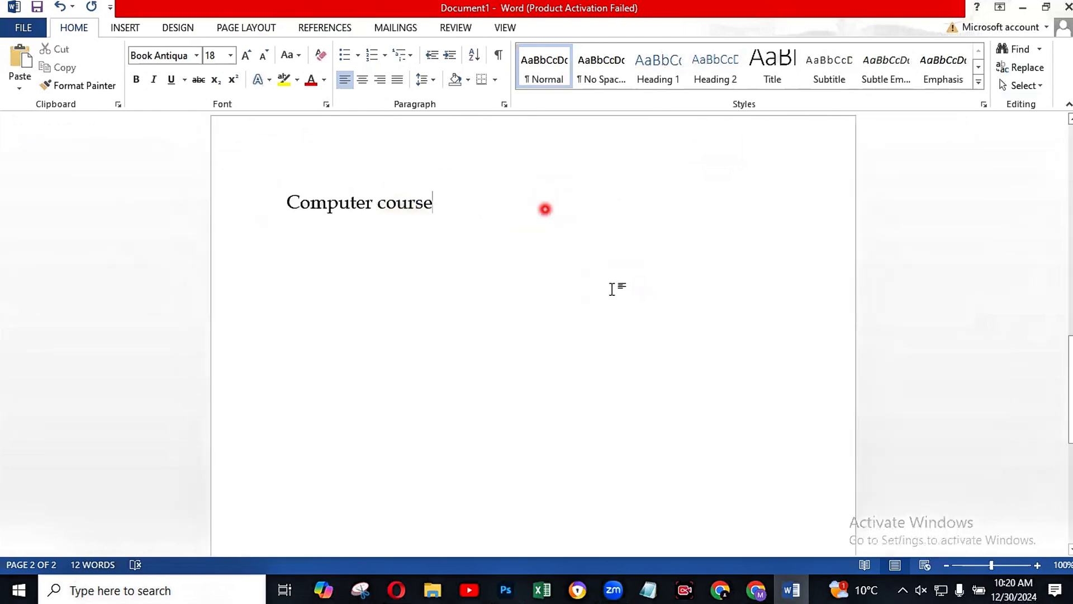
{"action": "scroll", "coordinate": [620, 296], "scroll_direction": "up", "scroll_amount": 5}
{"action": "scroll", "coordinate": [628, 300], "scroll_direction": "up", "scroll_amount": 6}
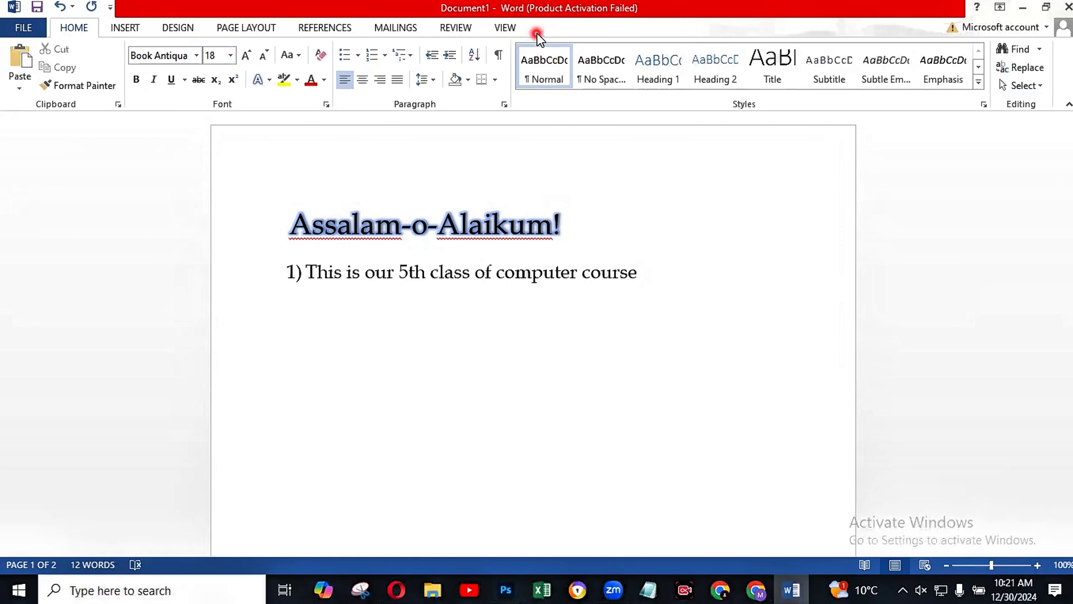
Step: Preview the No Spacing and Heading 1 styles on the document text
{"action": "left_click", "coordinate": [593, 61]}
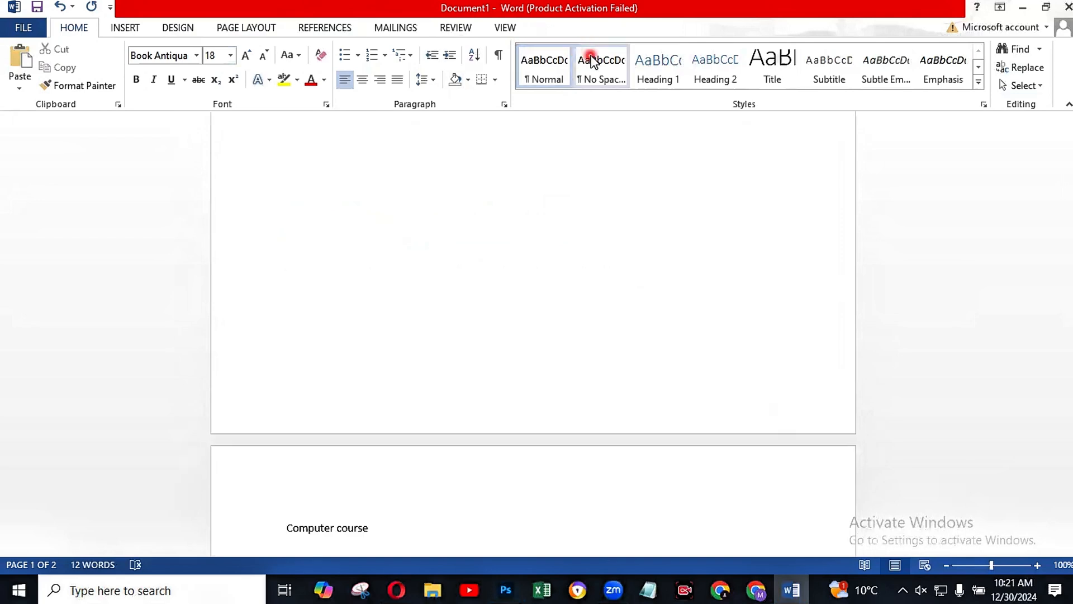
{"action": "left_click", "coordinate": [640, 62]}
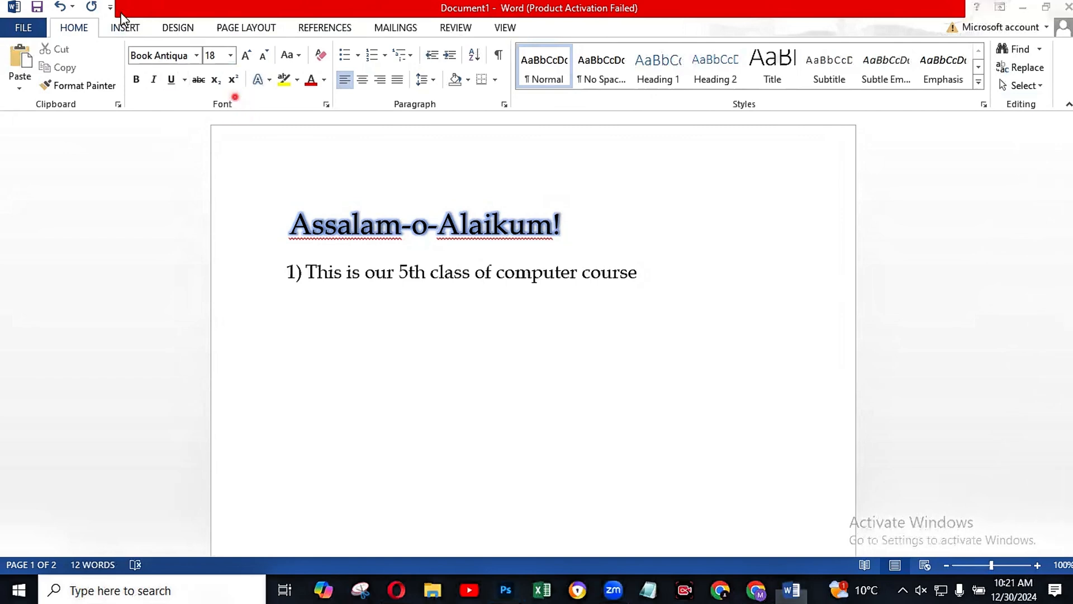
Step: Insert a 7x7 table directly below "Computer course" on the second page
{"action": "left_click", "coordinate": [128, 25]}
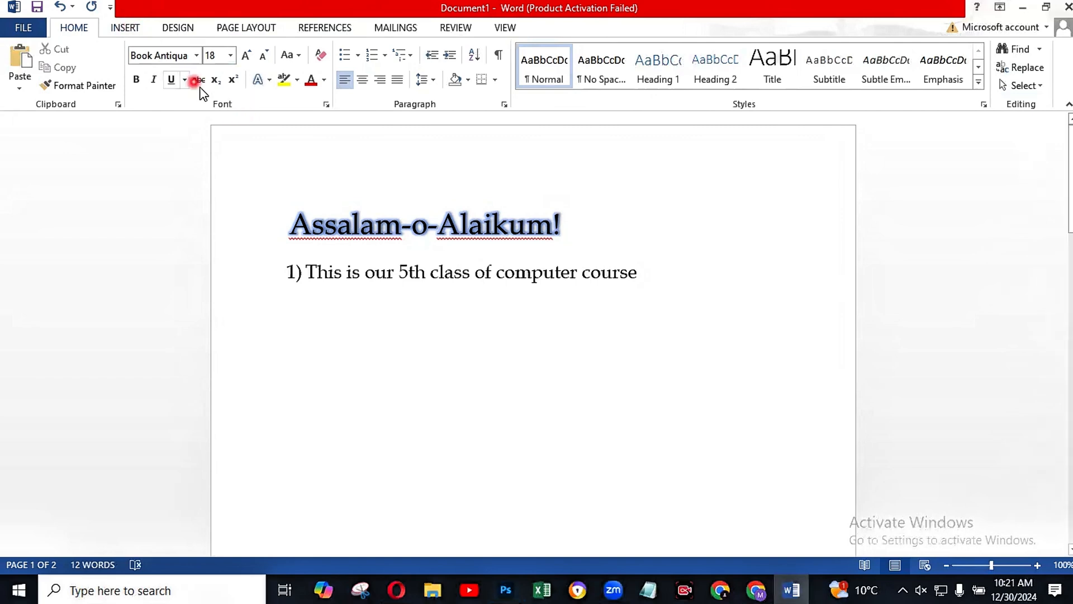
{"action": "left_click", "coordinate": [129, 29]}
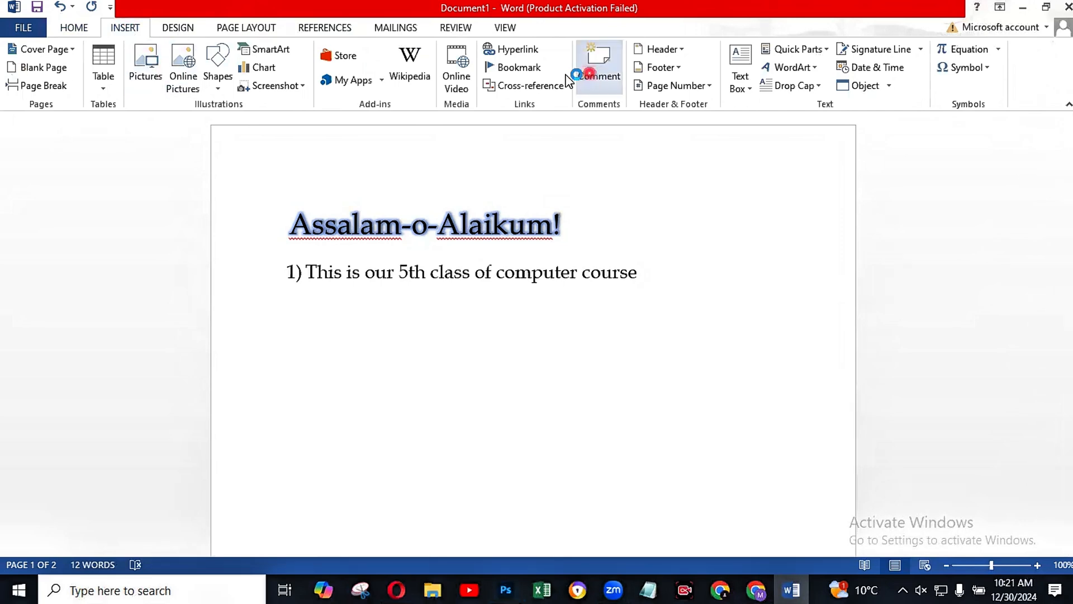
{"action": "left_click", "coordinate": [102, 90]}
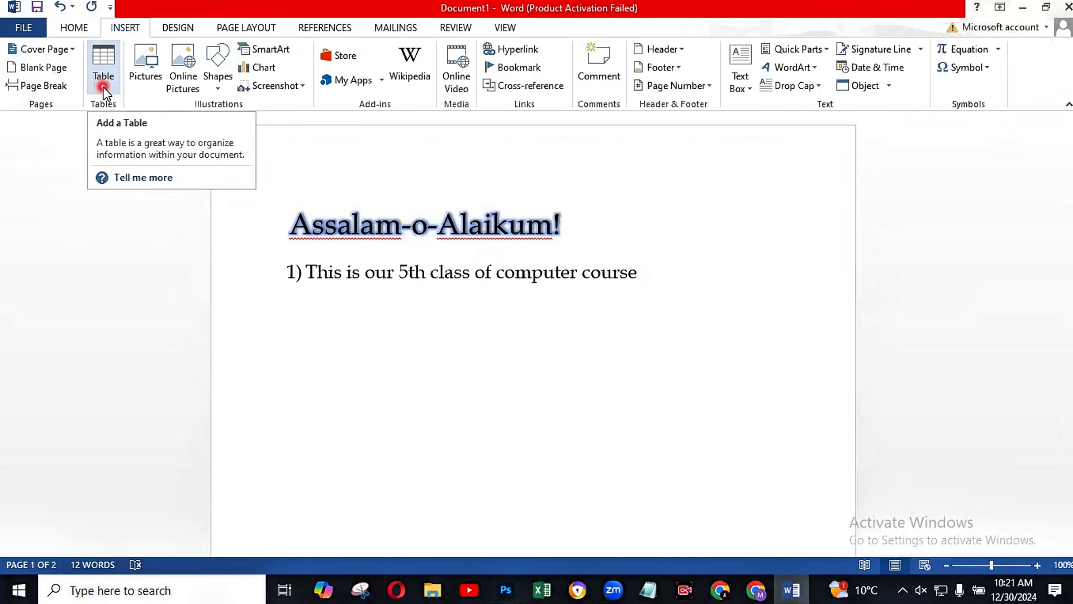
{"action": "left_click", "coordinate": [105, 86]}
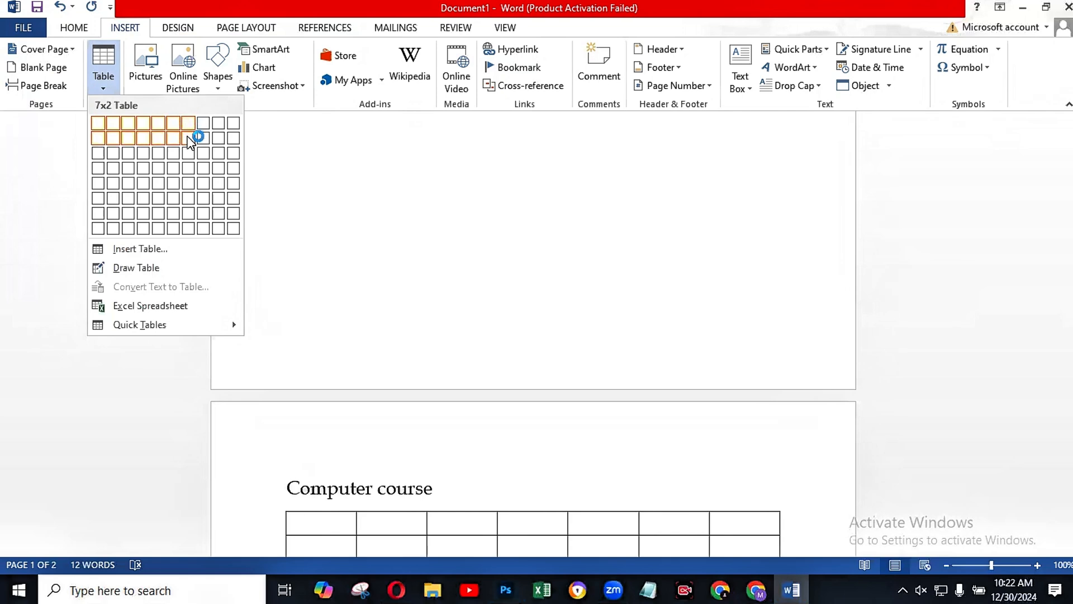
{"action": "left_click", "coordinate": [187, 214]}
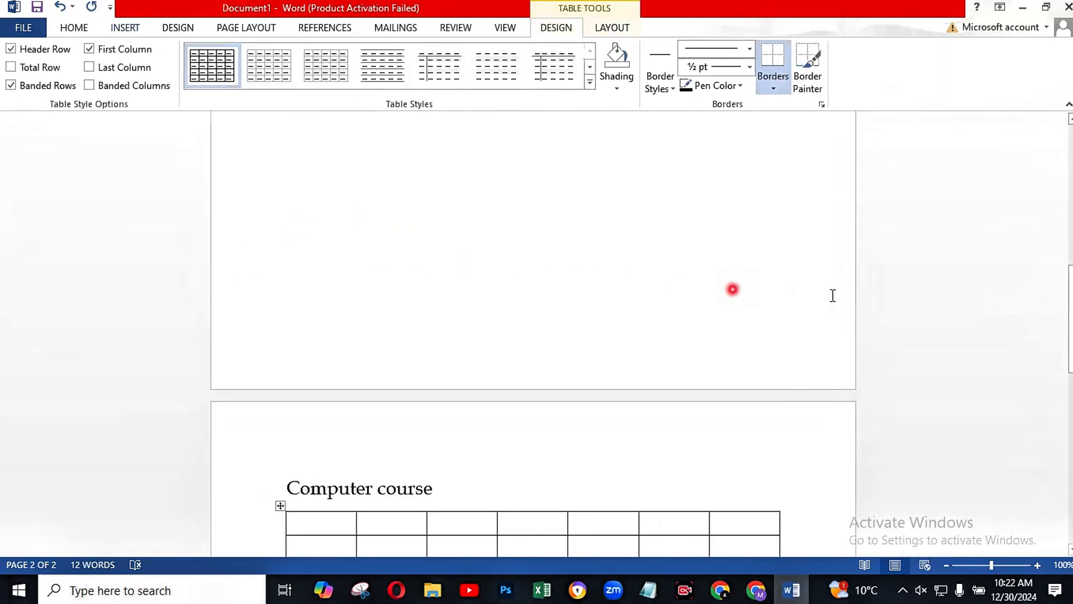
Step: Fill the first four cells of the table's top row with "Class 1", "Class2", "Class3" and "Class4"
{"action": "scroll", "coordinate": [920, 269], "scroll_direction": "down", "scroll_amount": 5}
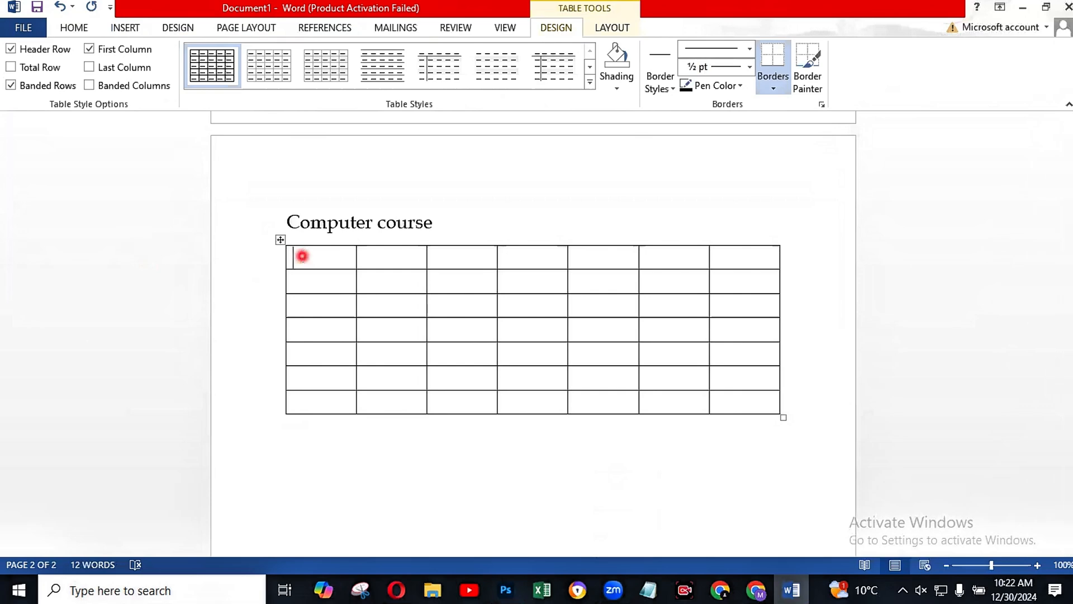
{"action": "type", "text": "class 1"}
{"action": "left_click", "coordinate": [386, 262]}
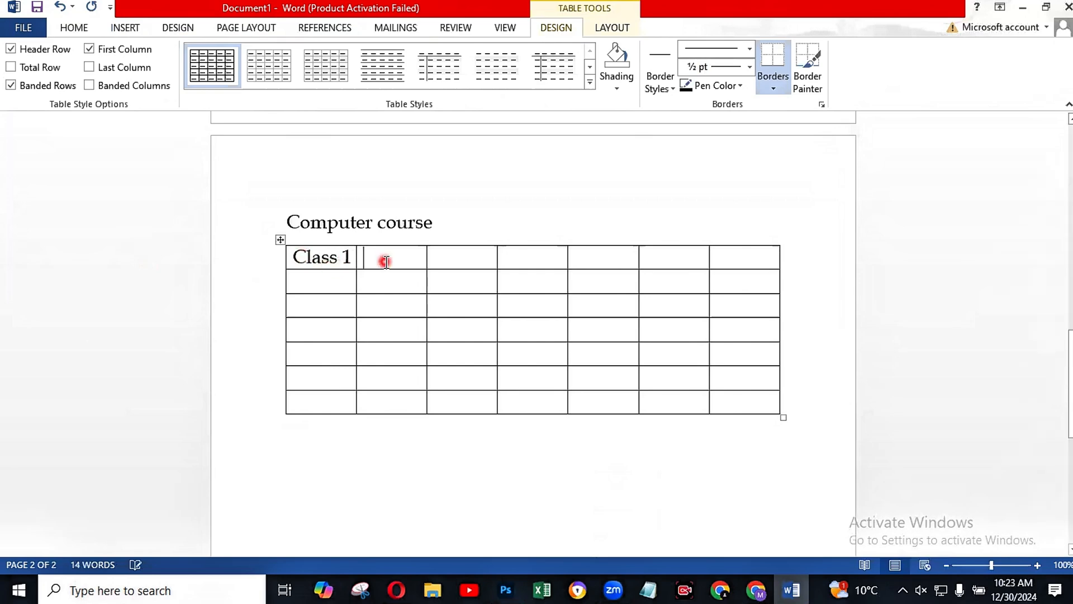
{"action": "type", "text": "class2"}
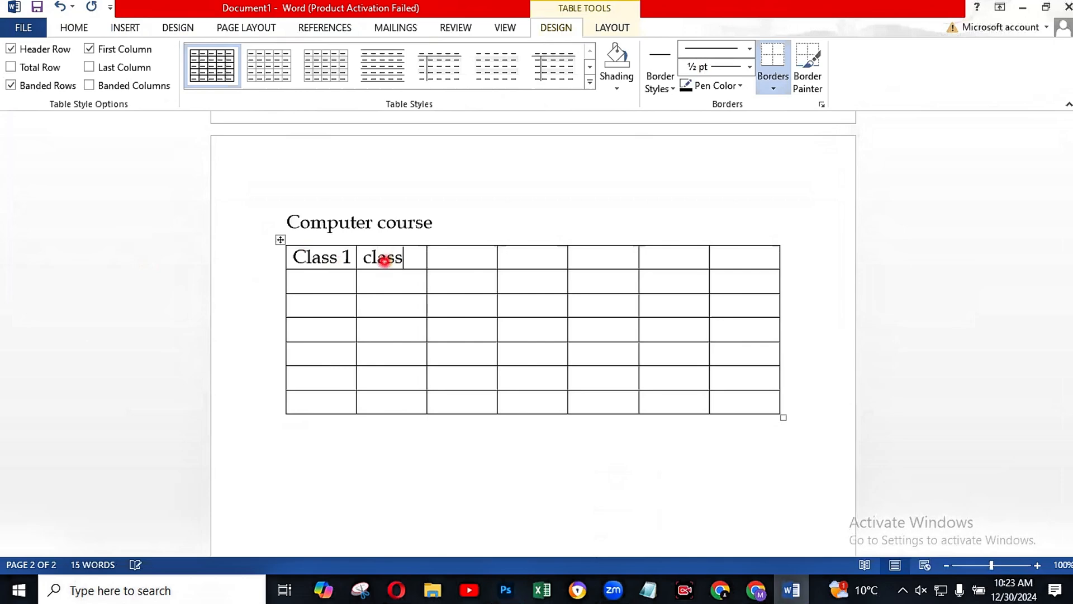
{"action": "left_click", "coordinate": [462, 263]}
{"action": "type", "text": "cl"}
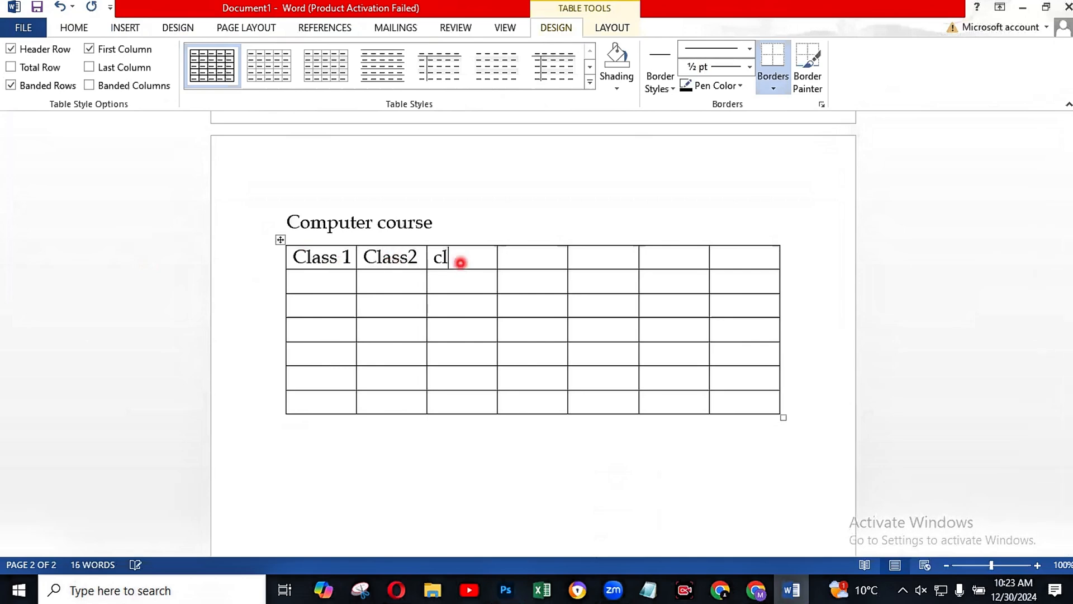
{"action": "type", "text": "ass3"}
{"action": "left_click", "coordinate": [532, 257]}
{"action": "type", "text": "c"}
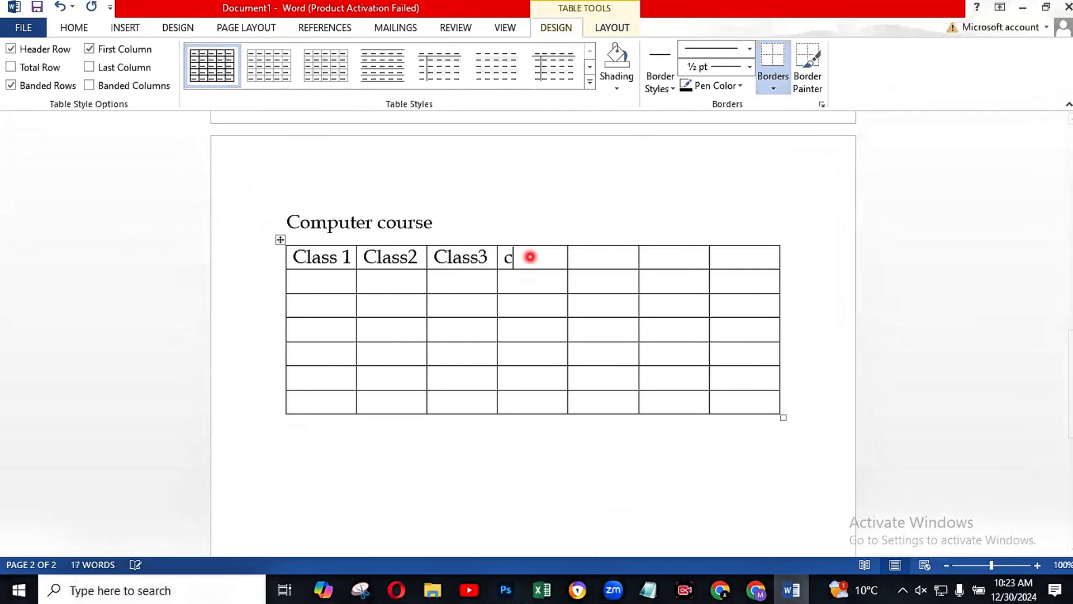
{"action": "type", "text": "lass4"}
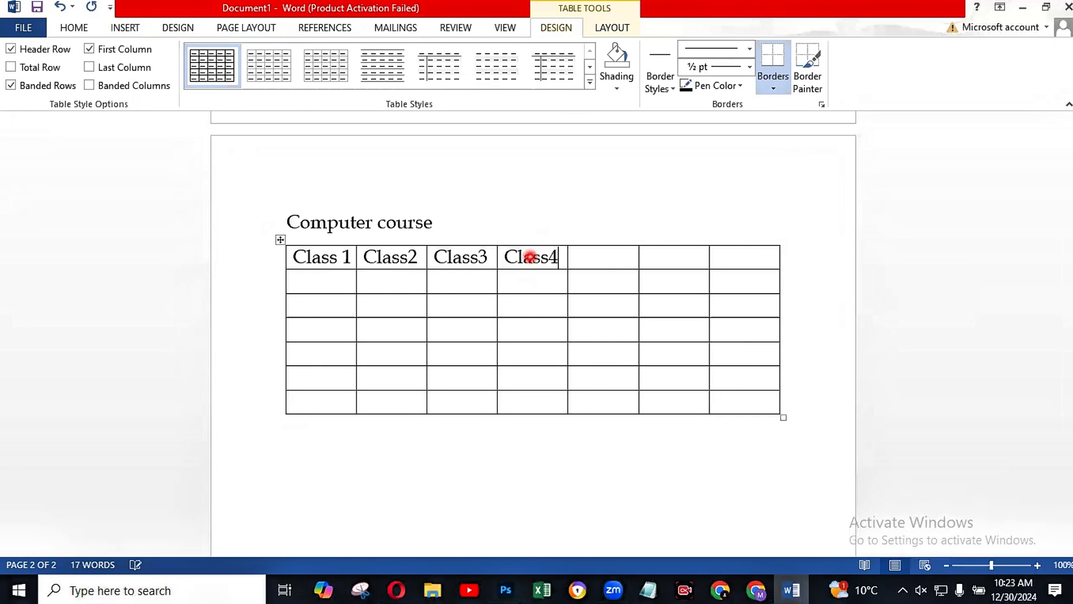
Step: Copy the "Class4" text into the three remaining empty cells of the table's top row
{"action": "left_click", "coordinate": [593, 259]}
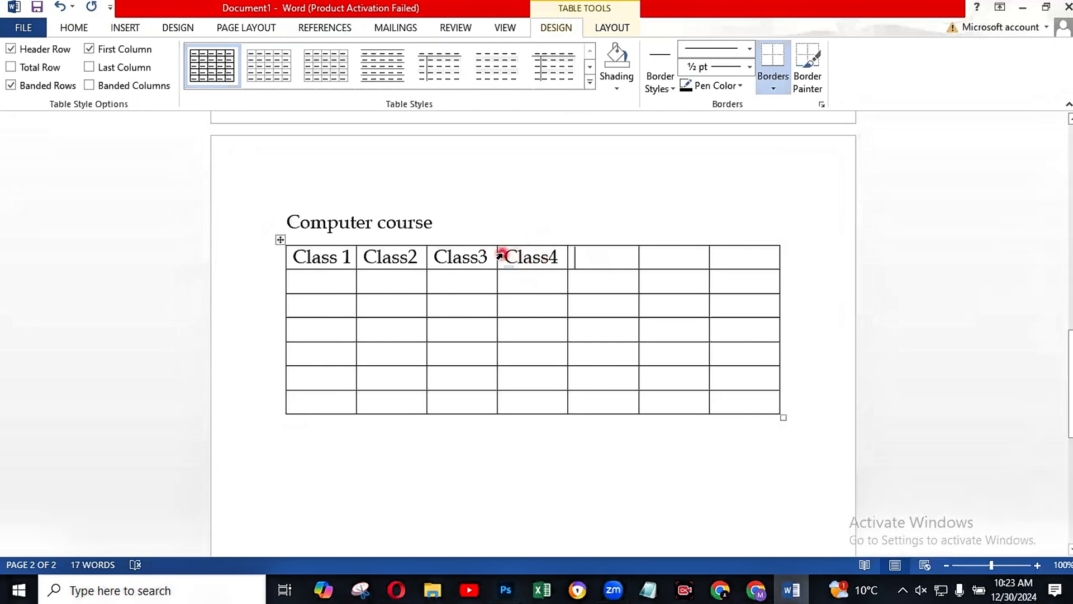
{"action": "left_click_drag", "start_coordinate": [506, 255], "coordinate": [566, 256]}
{"action": "key", "text": "ctrl+c"}
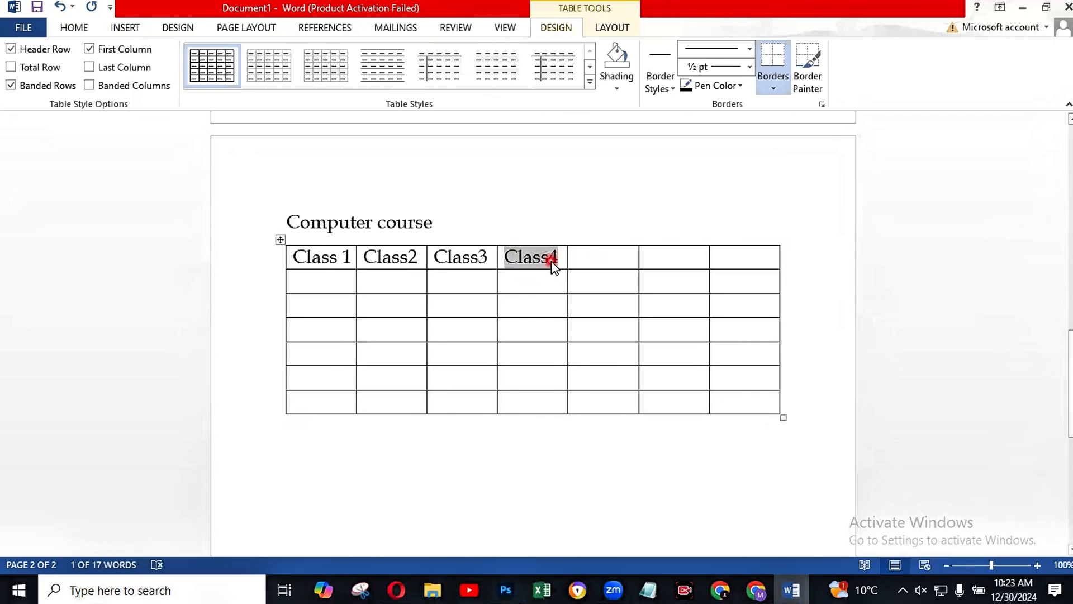
{"action": "left_click", "coordinate": [581, 261]}
{"action": "key", "text": "ctrl+v"}
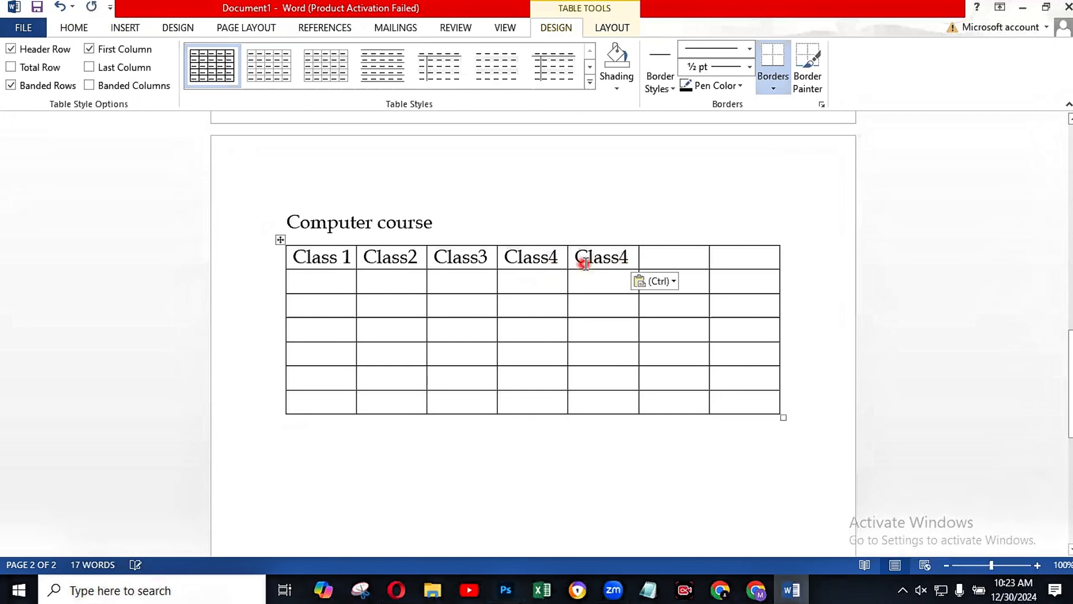
{"action": "left_click", "coordinate": [660, 256]}
{"action": "key", "text": "ctrl+v"}
{"action": "left_click", "coordinate": [719, 258]}
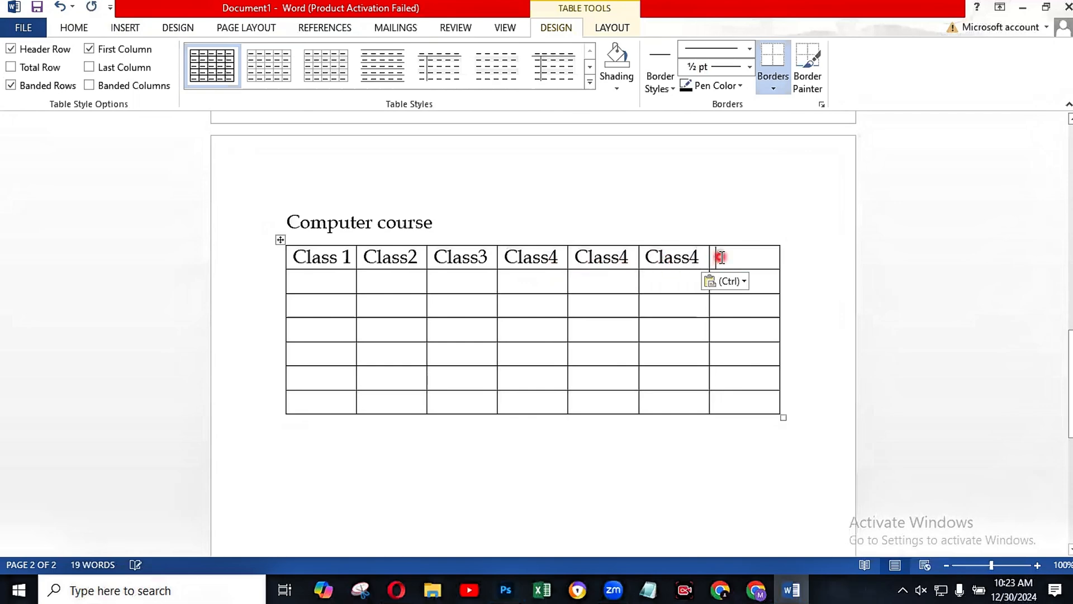
{"action": "key", "text": "ctrl+v"}
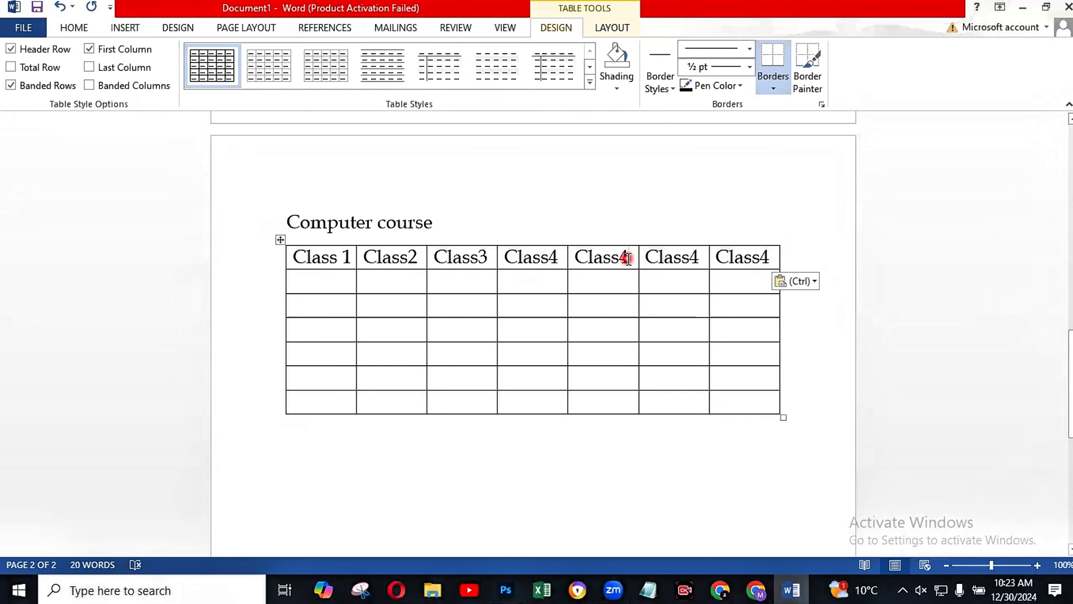
Step: Renumber the three copied headers in the last columns as "Class5", "Class6" and "Class7"
{"action": "key", "text": "BackSpace"}
{"action": "type", "text": "5"}
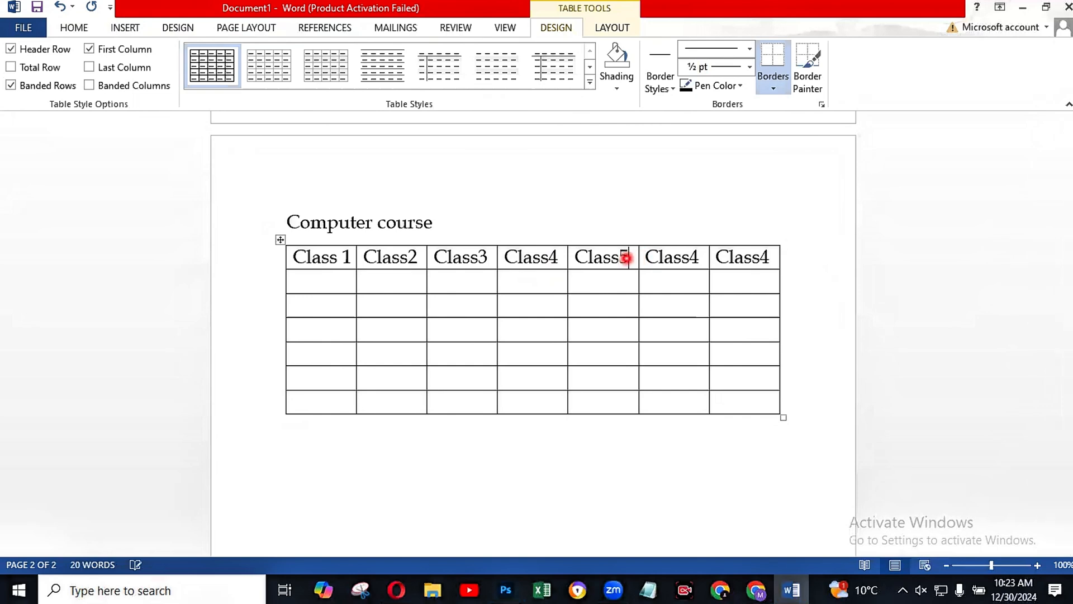
{"action": "left_click", "coordinate": [699, 257]}
{"action": "key", "text": "BackSpace"}
{"action": "type", "text": "6"}
{"action": "key", "text": "BackSpace"}
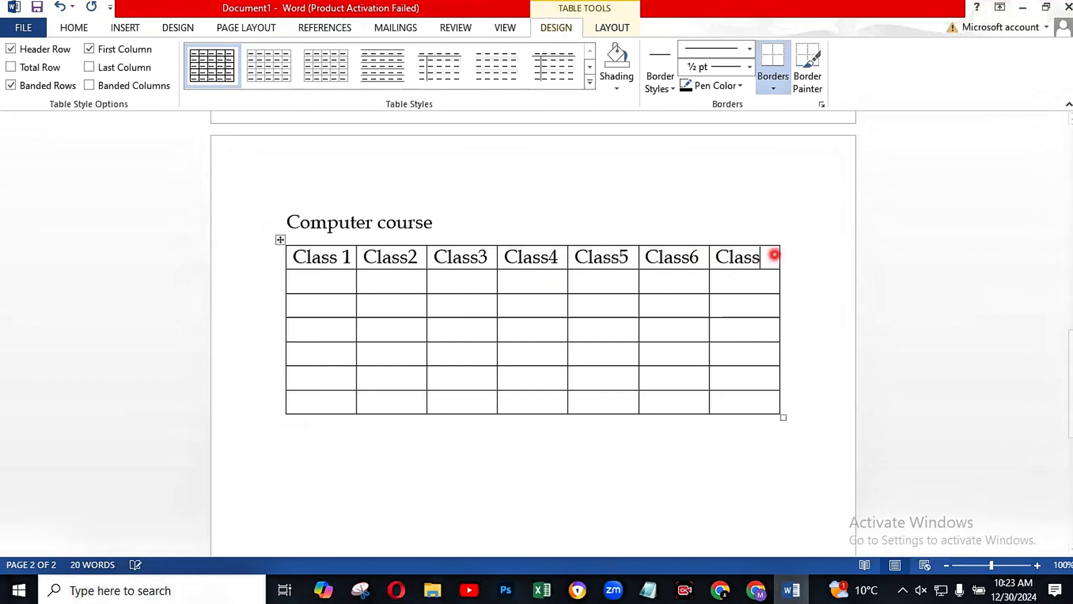
{"action": "type", "text": "7"}
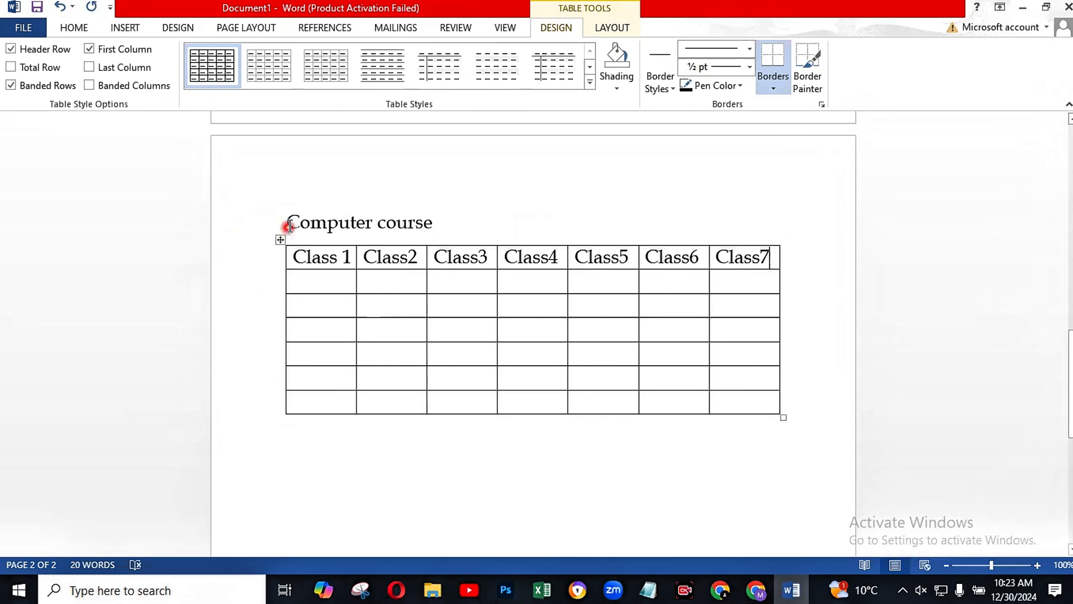
Step: Make the "Computer course" line above the table bold
{"action": "left_click_drag", "start_coordinate": [286, 222], "coordinate": [447, 222]}
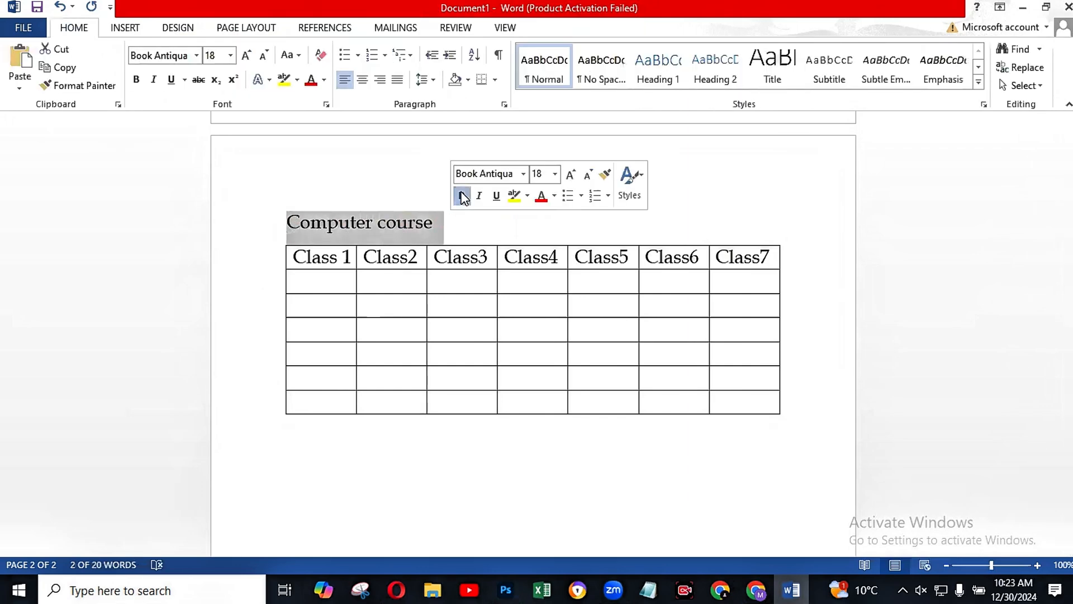
{"action": "left_click", "coordinate": [462, 196]}
{"action": "left_click", "coordinate": [447, 235]}
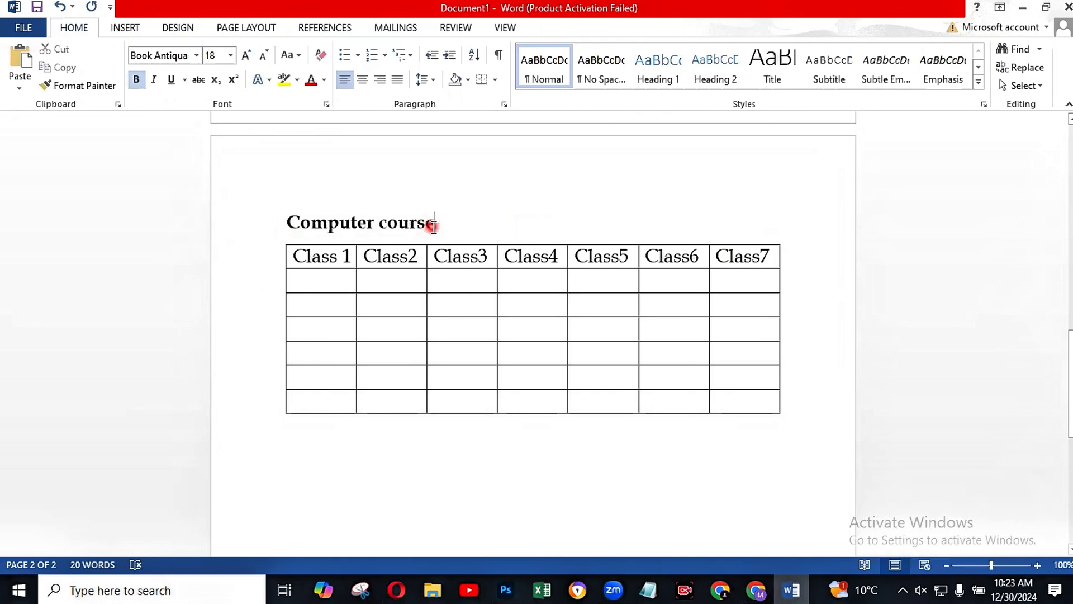
Step: Set the font size of "Computer course" to 24 and add a blank line between it and the table
{"action": "left_click_drag", "start_coordinate": [441, 224], "coordinate": [309, 223]}
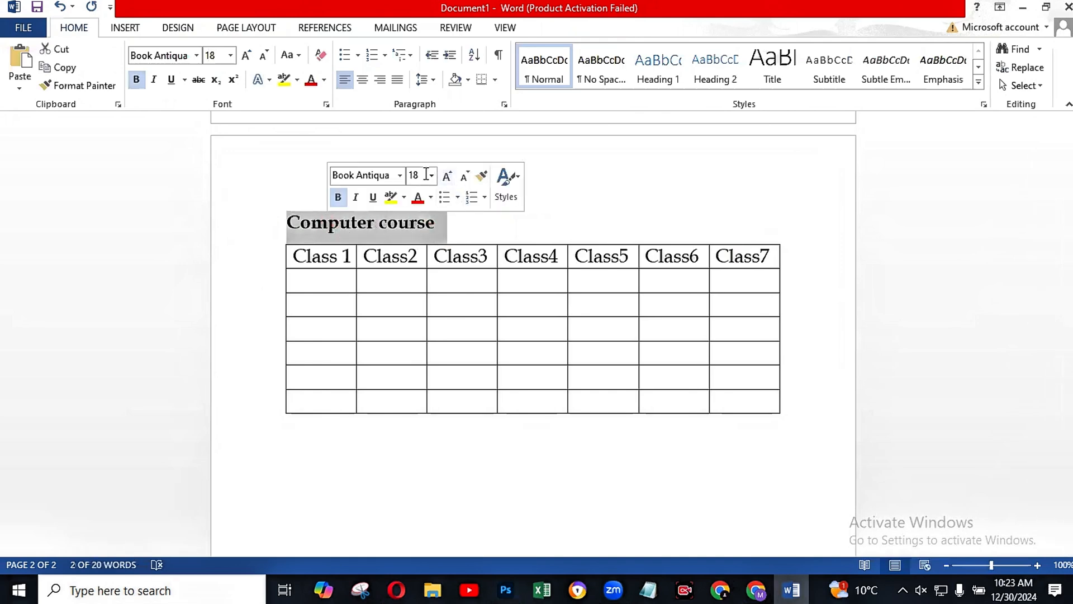
{"action": "left_click", "coordinate": [429, 174]}
{"action": "left_click", "coordinate": [431, 176]}
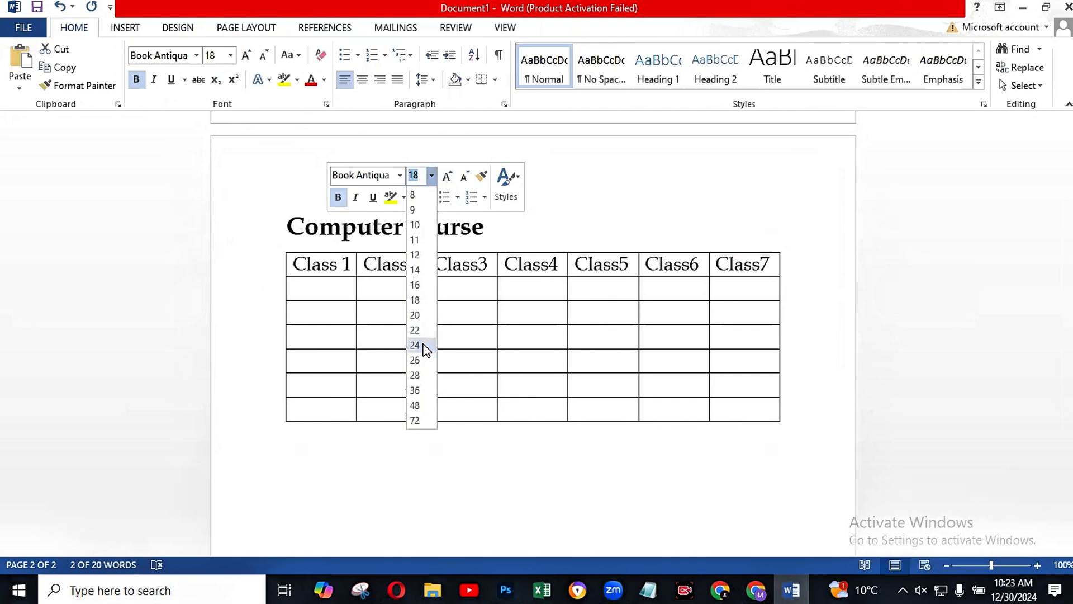
{"action": "left_click", "coordinate": [423, 347]}
{"action": "left_click", "coordinate": [532, 226]}
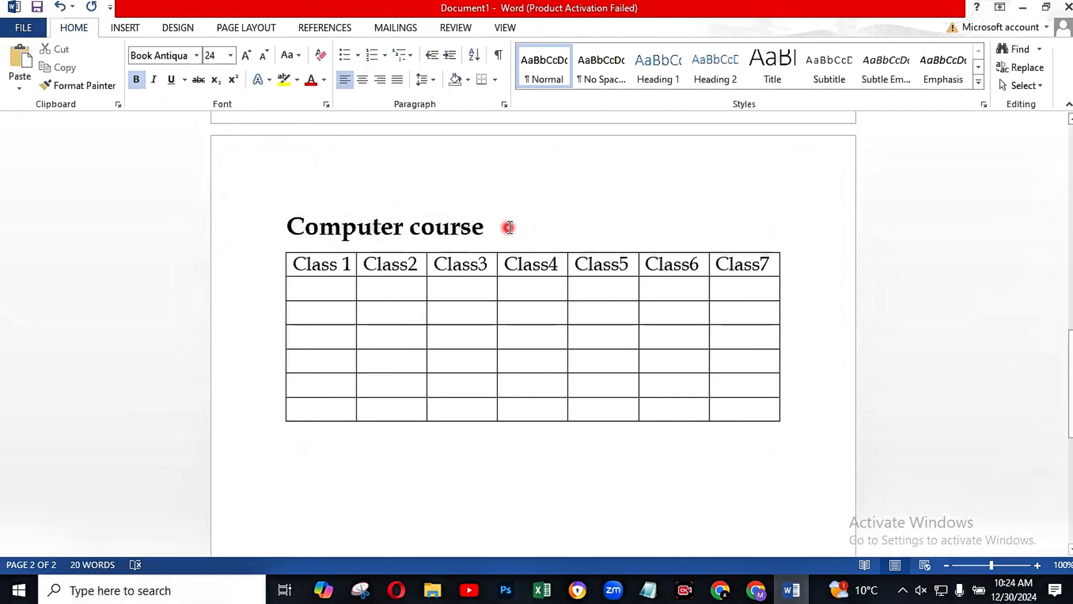
{"action": "key", "text": "Return"}
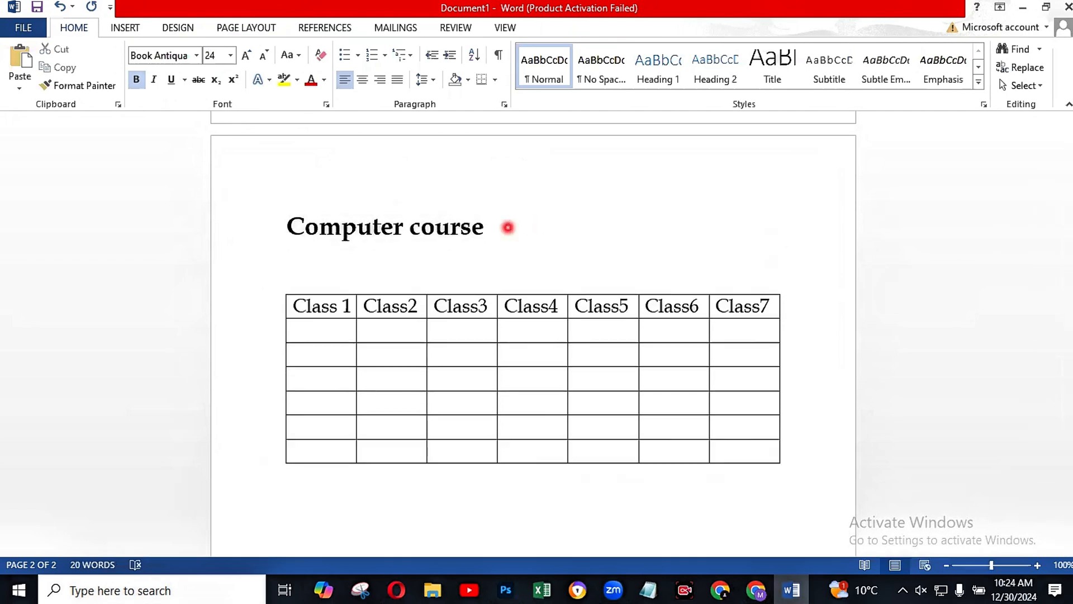
Step: Enter "settings" directly followed by the filler text "jkhuysd" in the cell below "Class 1"
{"action": "left_click", "coordinate": [300, 334]}
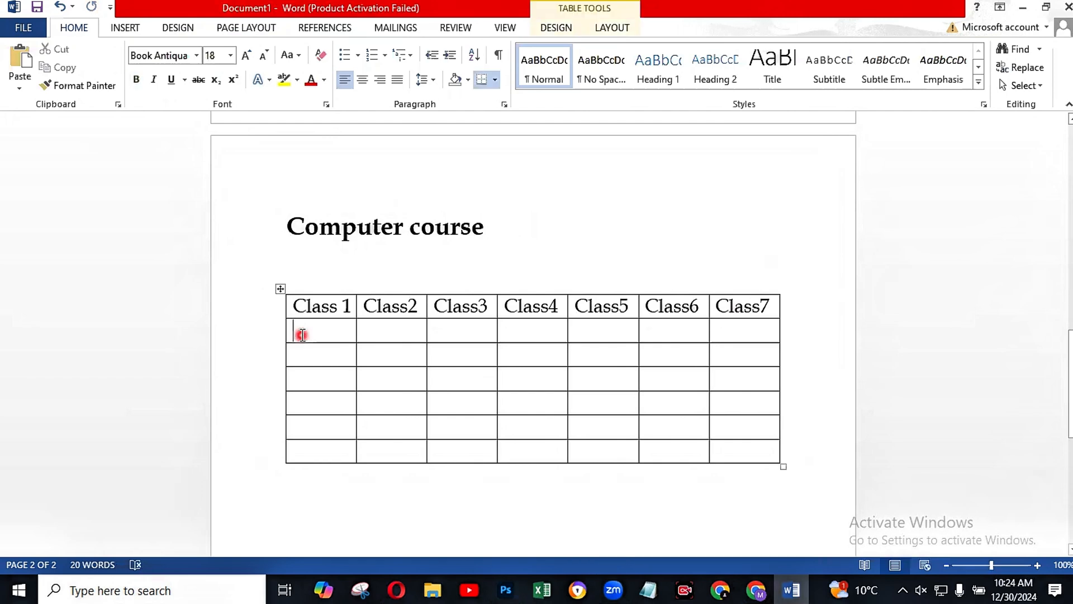
{"action": "type", "text": "S"}
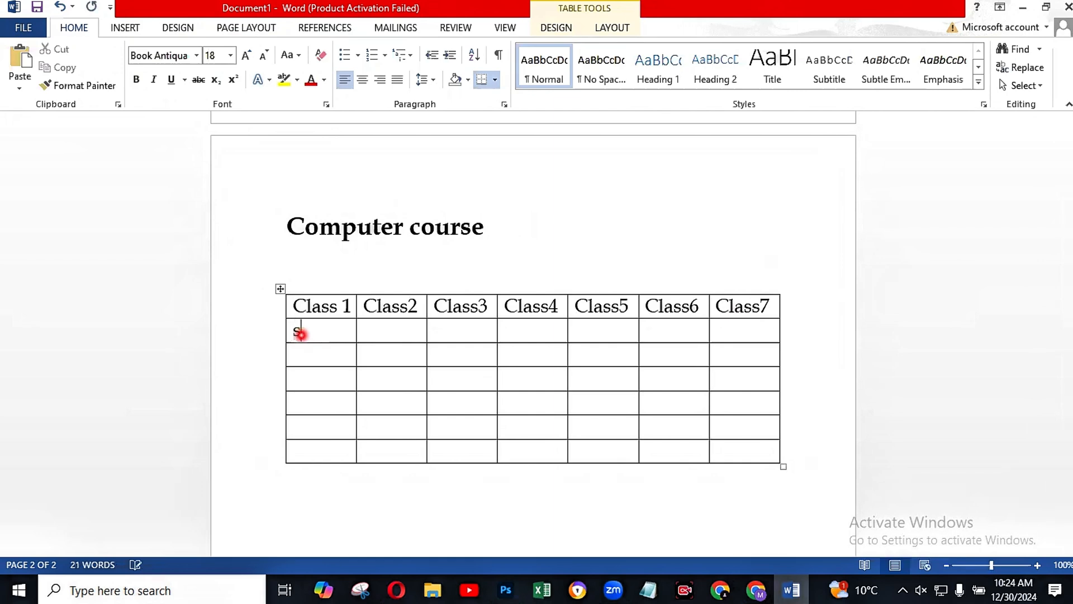
{"action": "type", "text": "ettings"}
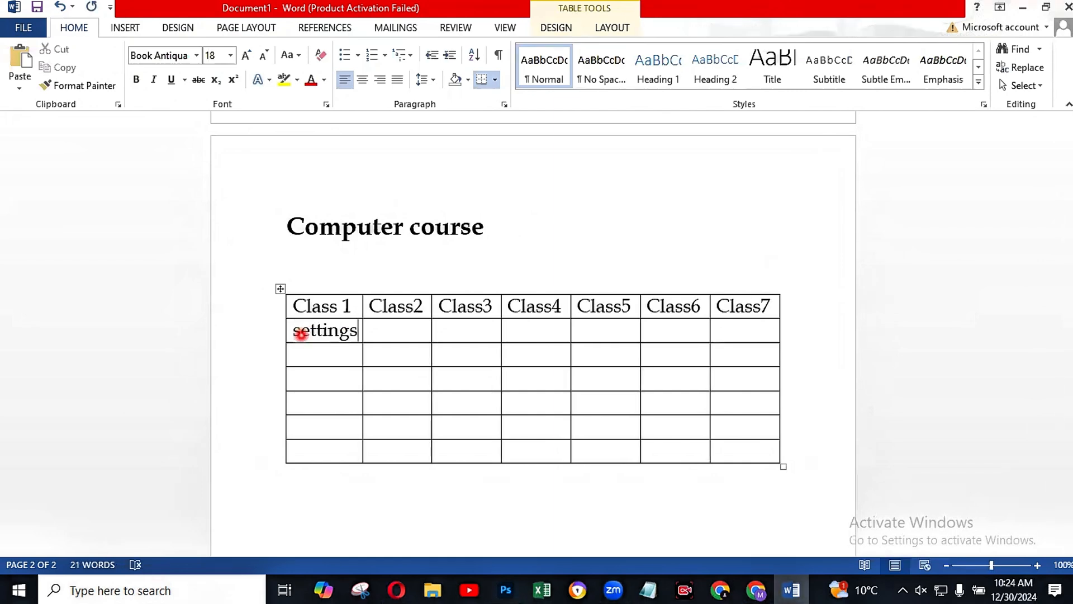
{"action": "type", "text": "jkhuysd"}
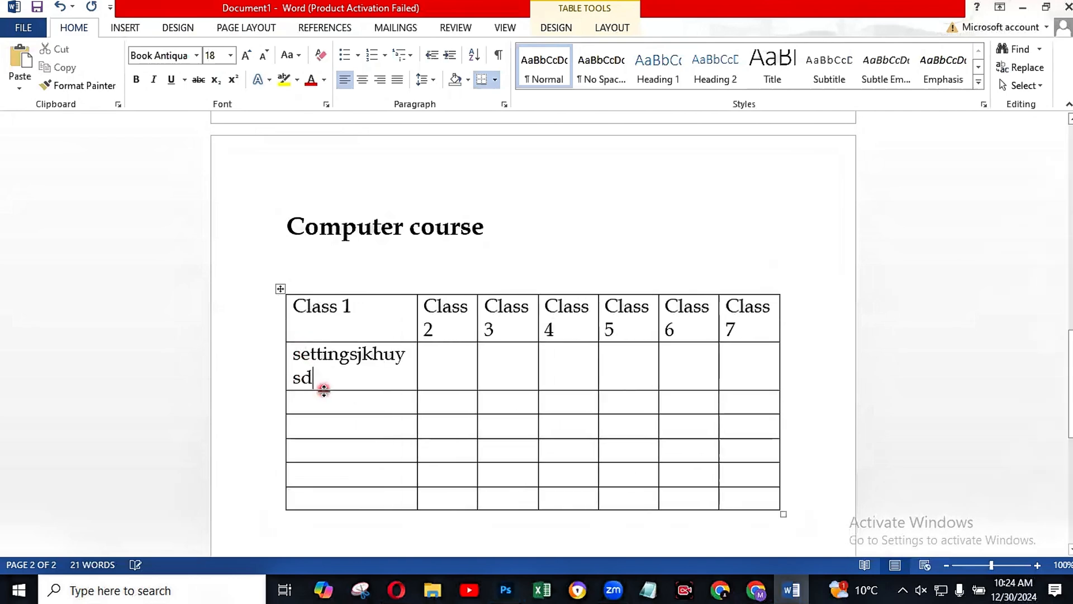
{"action": "type", "text": "buuy"}
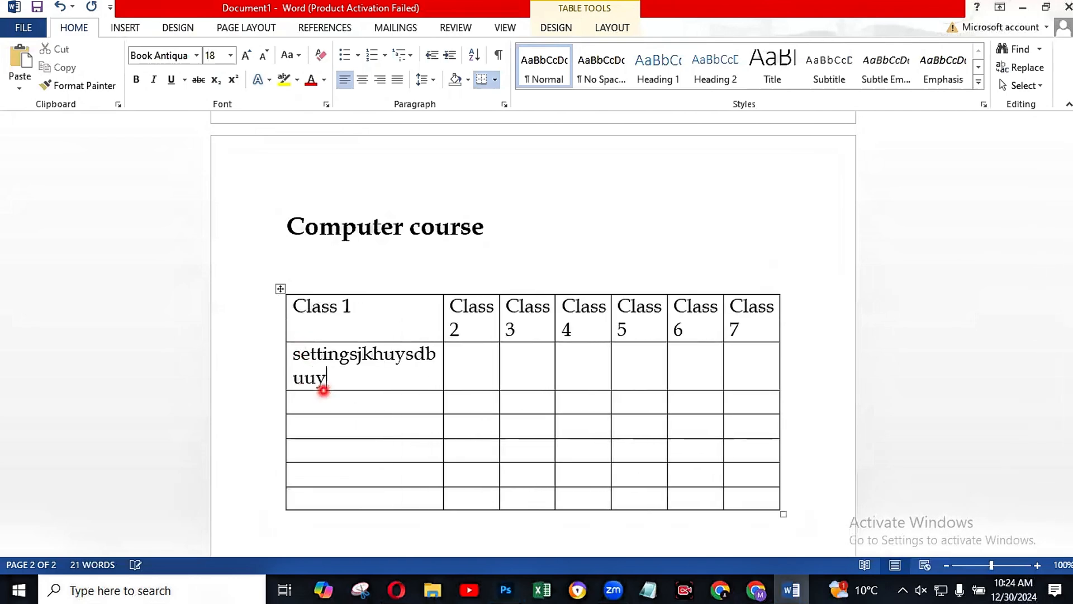
Step: Add more filler letters in the cell below "Class 1", and trim its text to "setting"
{"action": "key", "text": "BackSpace"}
{"action": "key", "text": "BackSpace"}
{"action": "key", "text": "BackSpace"}
{"action": "key", "text": "BackSpace"}
{"action": "key", "text": "BackSpace"}
{"action": "key", "text": "BackSpace"}
{"action": "key", "text": "BackSpace"}
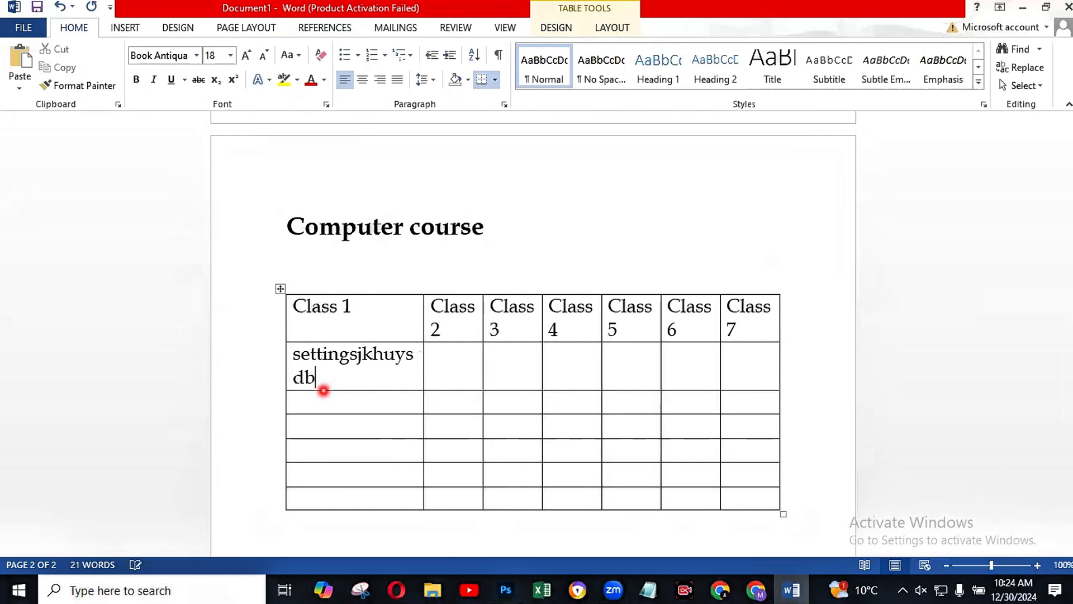
{"action": "key", "text": "BackSpace"}
{"action": "key", "text": "BackSpace"}
{"action": "key", "text": "BackSpace"}
{"action": "key", "text": "BackSpace"}
{"action": "key", "text": "BackSpace"}
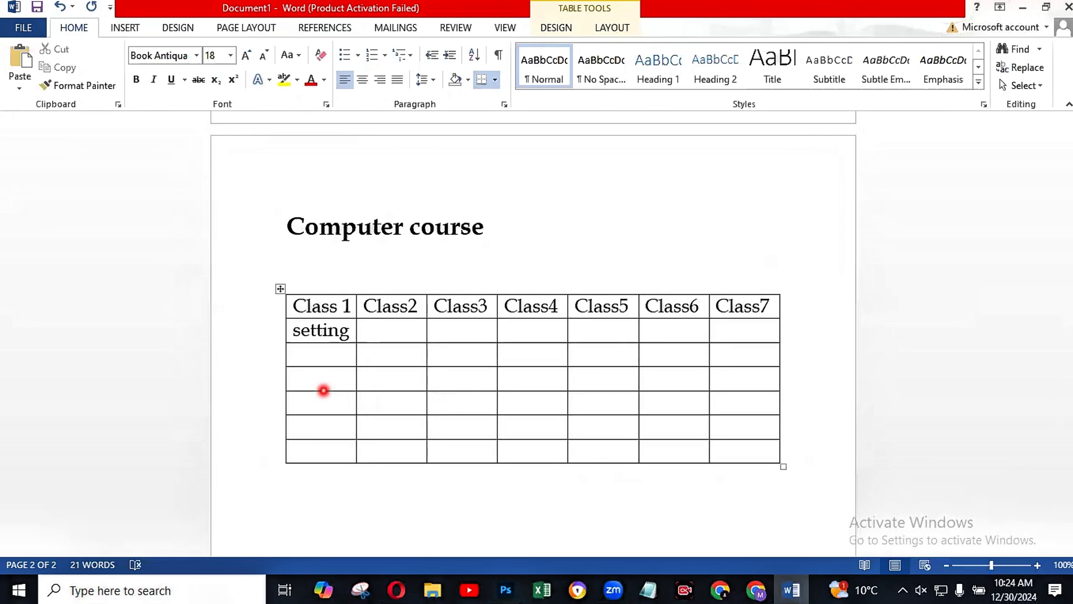
Step: Enter "paint" in the cell below "Class2" and "typing" in the cell below "Class3"
{"action": "left_click", "coordinate": [373, 340]}
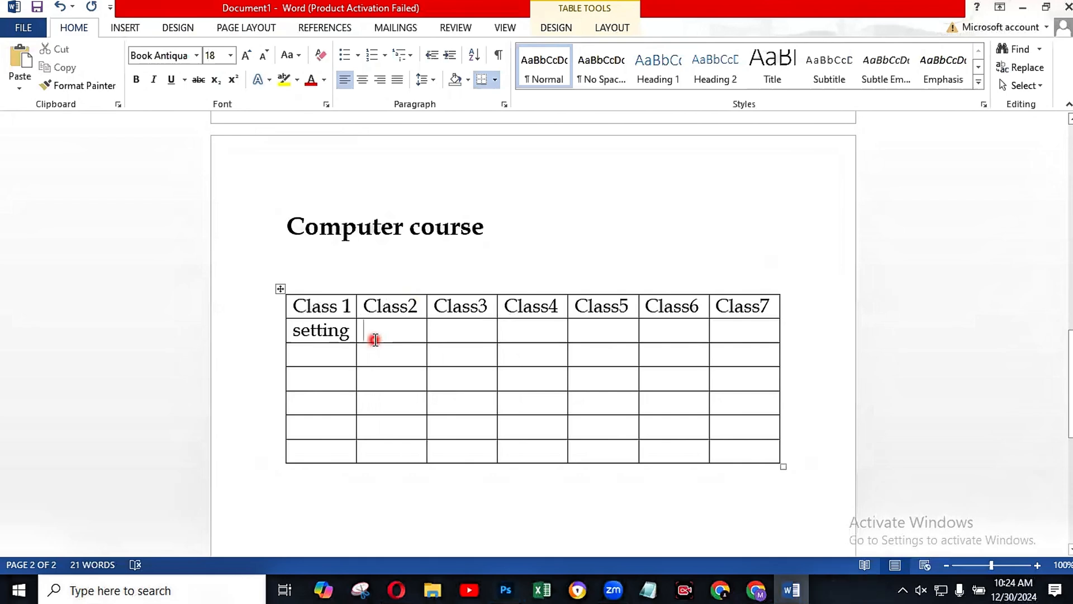
{"action": "type", "text": "paint"}
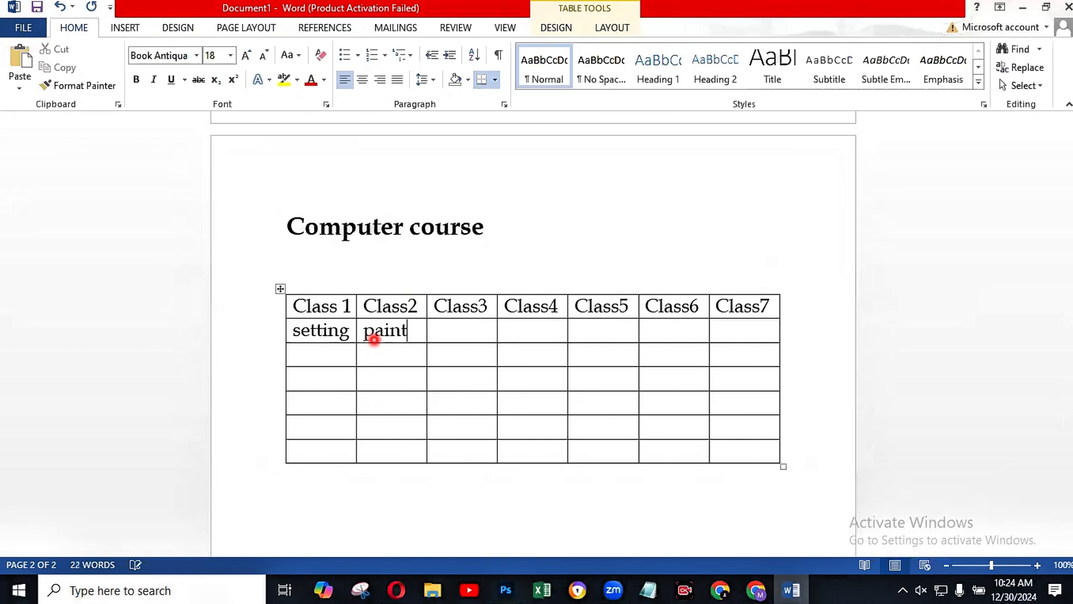
{"action": "left_click", "coordinate": [447, 333]}
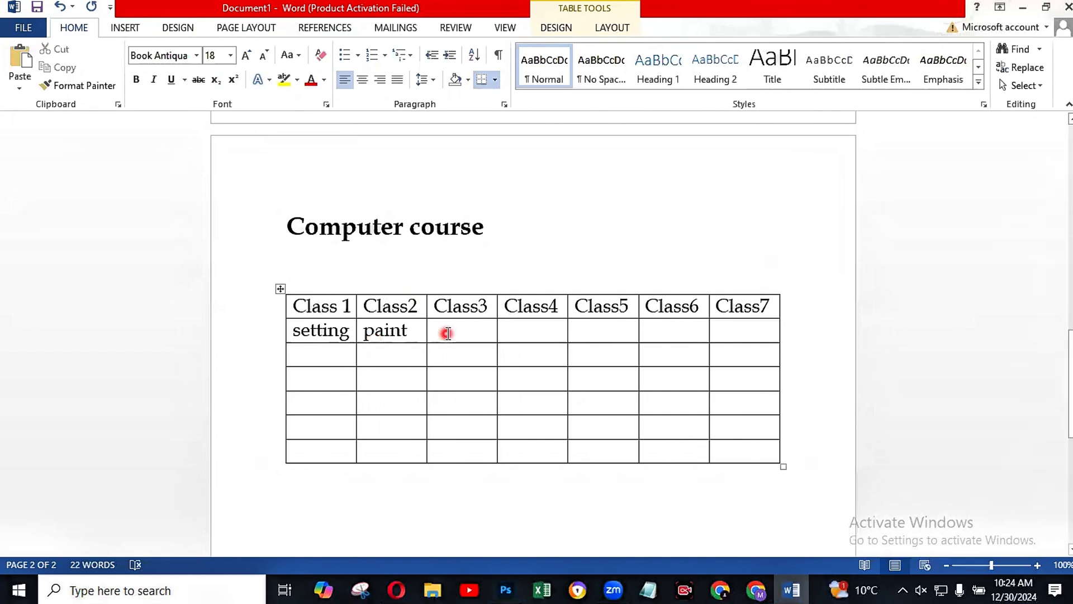
{"action": "type", "text": "typing"}
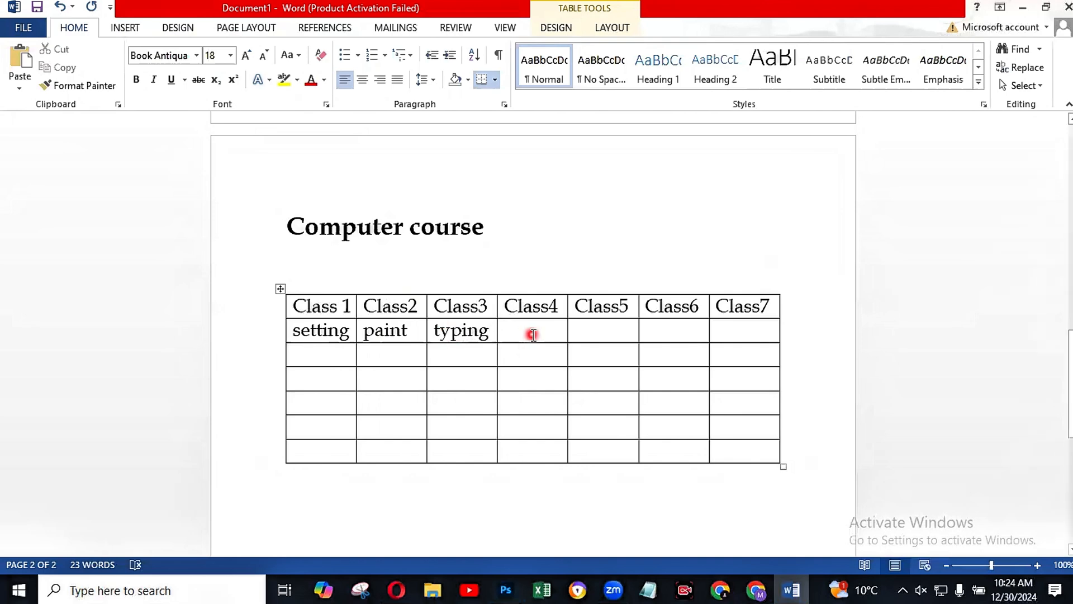
Step: Enter "typing" in the cell below "Class4" and place the cursor in the cell below "Class5"
{"action": "left_click", "coordinate": [533, 334]}
{"action": "type", "text": "typ"}
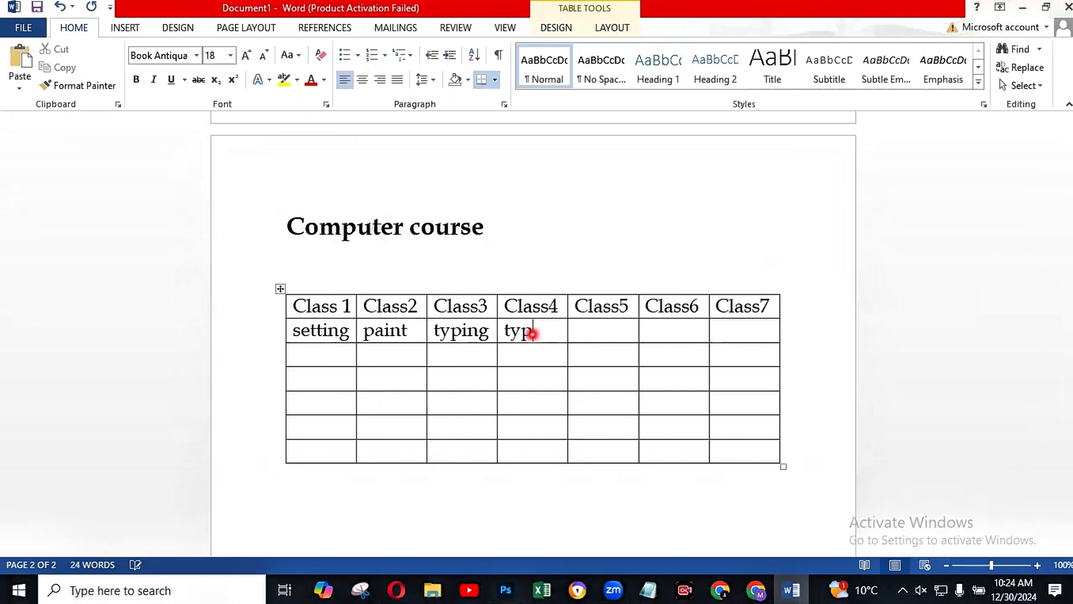
{"action": "type", "text": "inng"}
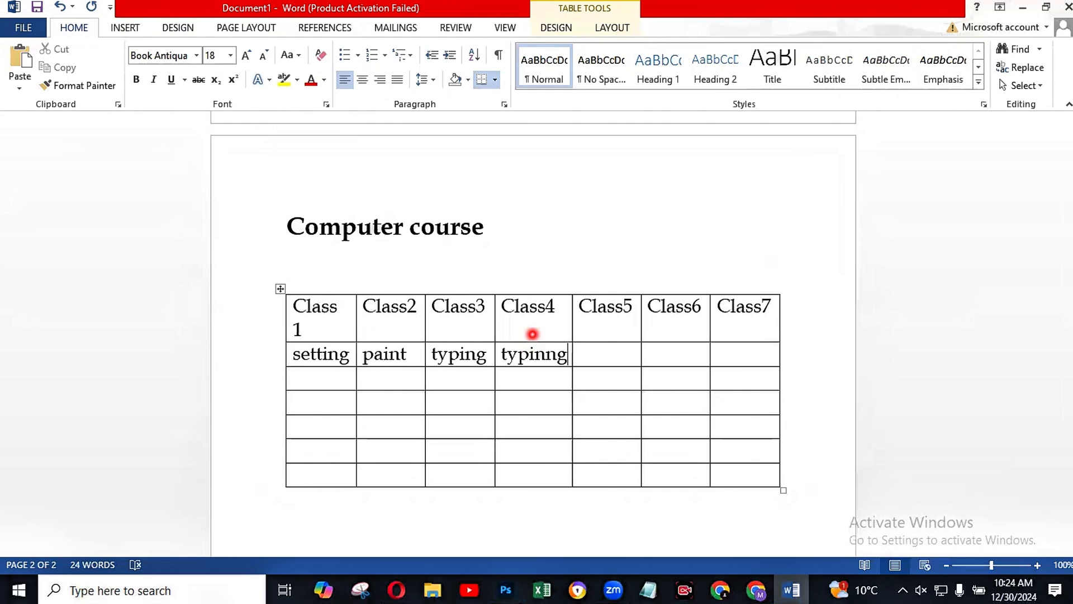
{"action": "key", "text": "BackSpace"}
{"action": "key", "text": "BackSpace"}
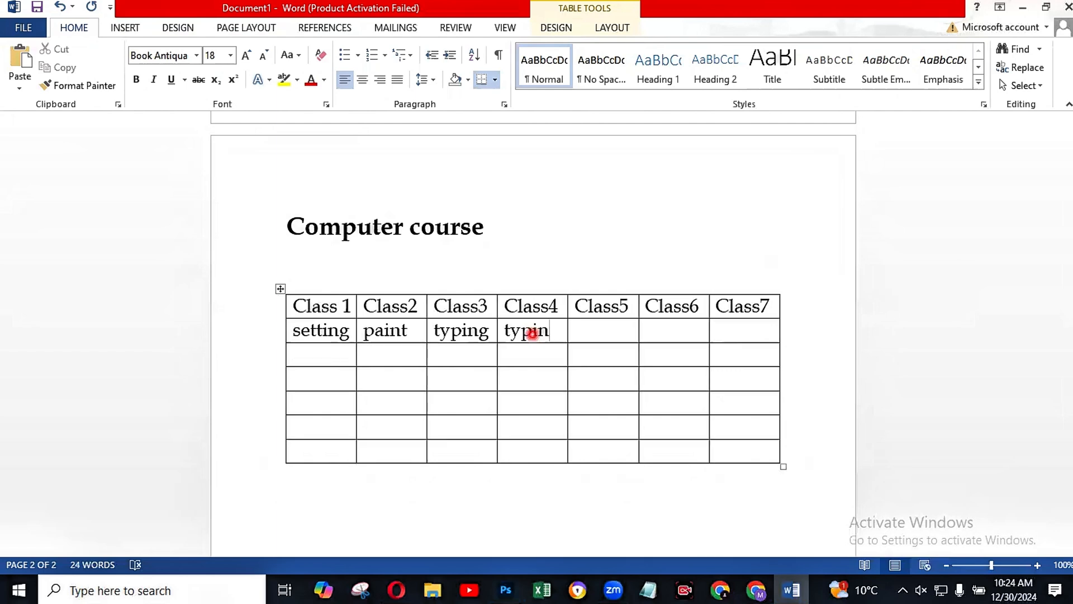
{"action": "type", "text": "g"}
{"action": "left_click", "coordinate": [611, 330]}
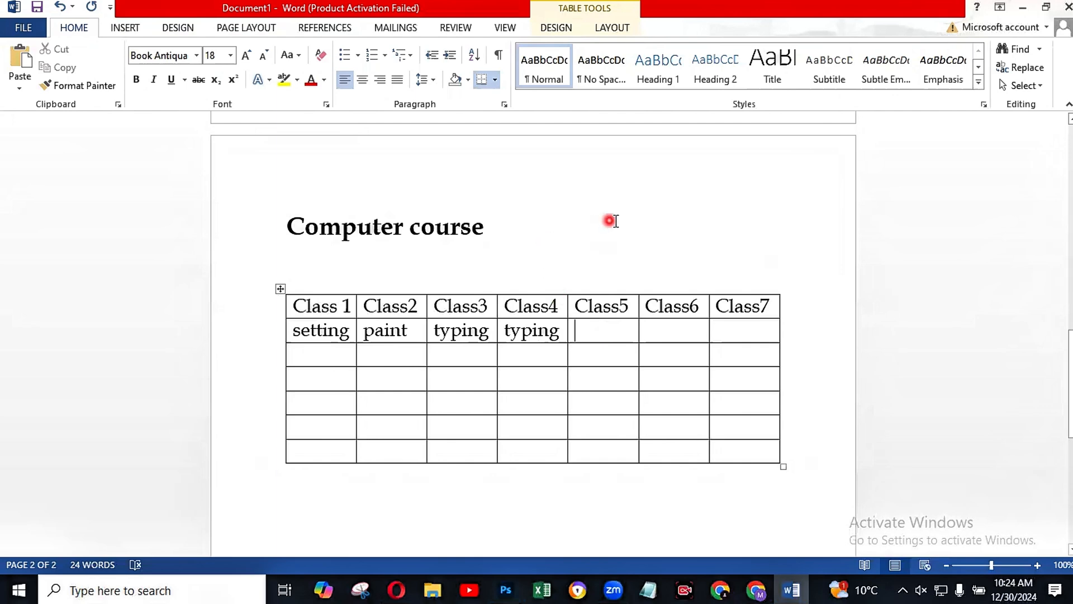
Step: Widen the whole table proportionally so it extends slightly past the page's right text margin
{"action": "scroll", "coordinate": [615, 220], "scroll_direction": "down", "scroll_amount": 3}
{"action": "scroll", "coordinate": [615, 221], "scroll_direction": "up", "scroll_amount": 3}
{"action": "mouse_move", "coordinate": [783, 466]}
{"action": "left_mouse_down"}
{"action": "mouse_move", "coordinate": [726, 429]}
{"action": "mouse_move", "coordinate": [798, 461]}
{"action": "left_mouse_up"}
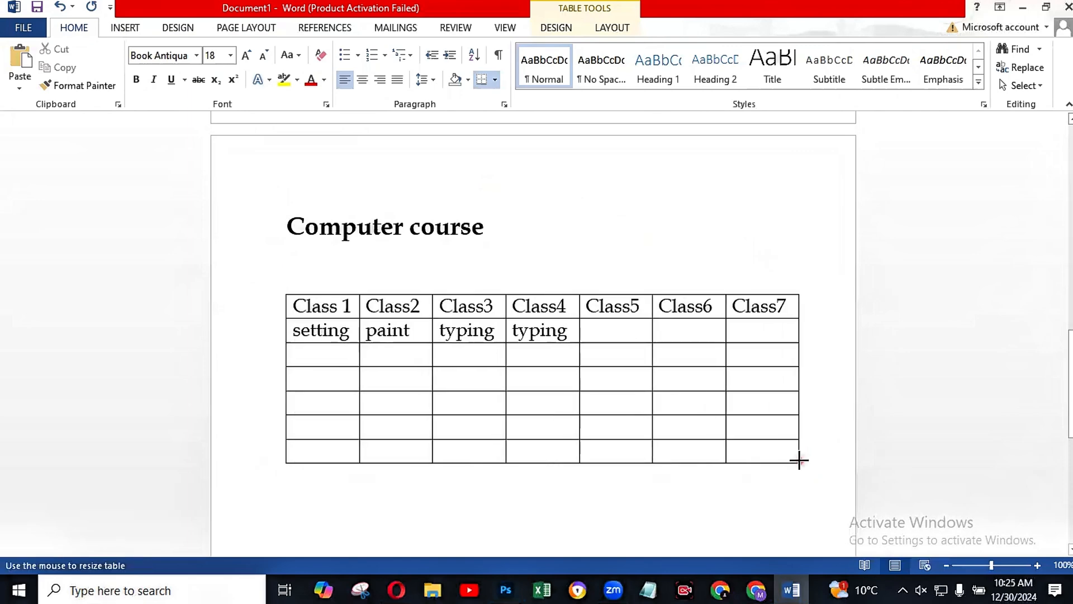
{"action": "left_click", "coordinate": [804, 489]}
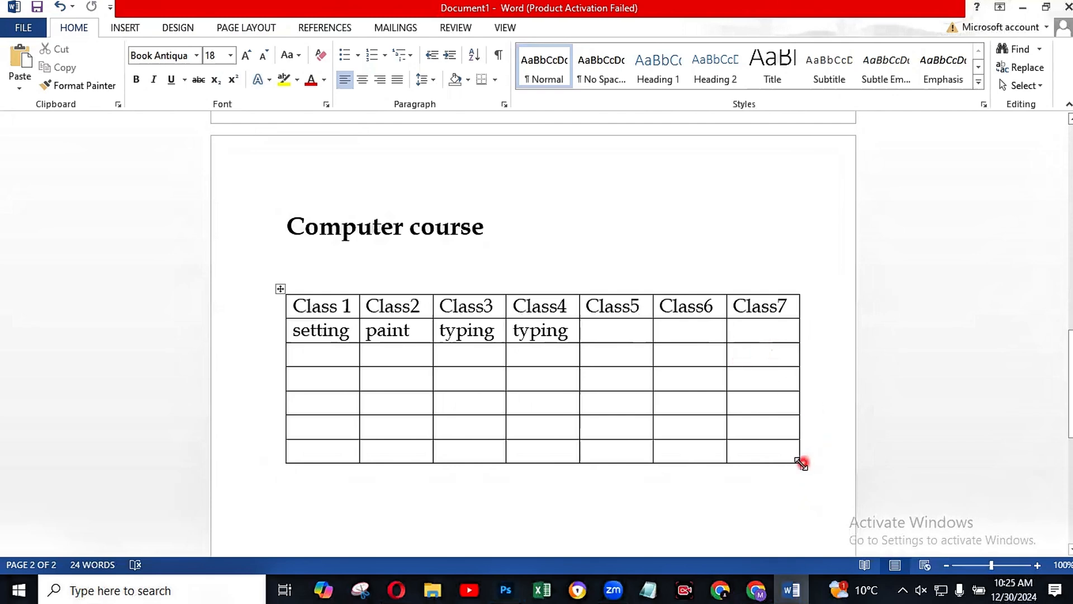
Step: Shrink the whole table to a narrower width that ends short of the page's right text margin
{"action": "left_click_drag", "start_coordinate": [801, 466], "coordinate": [702, 342]}
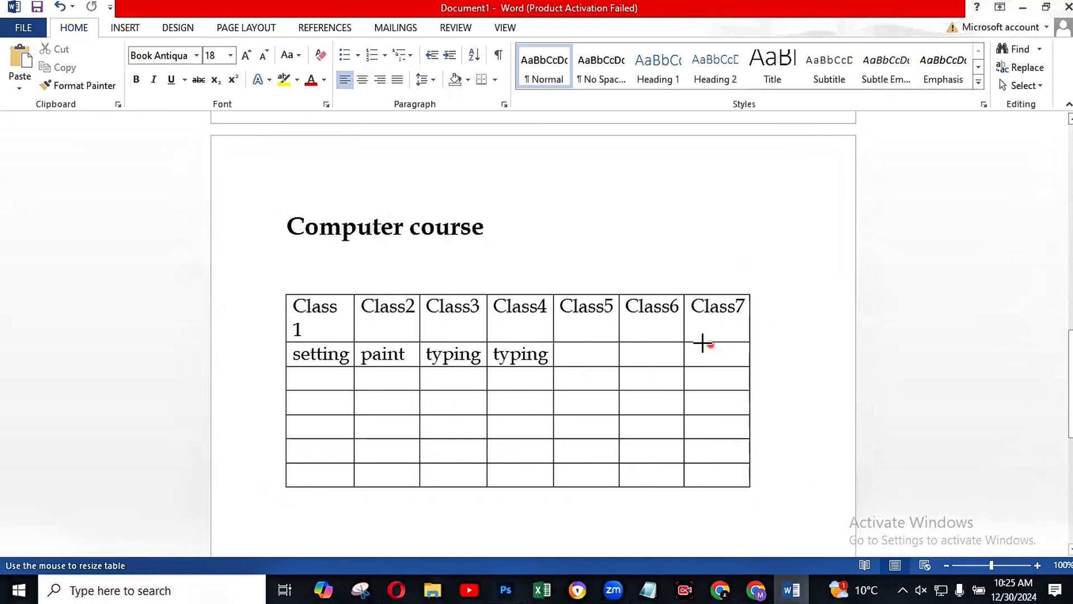
{"action": "left_click_drag", "start_coordinate": [707, 418], "coordinate": [745, 453]}
{"action": "left_click", "coordinate": [769, 448]}
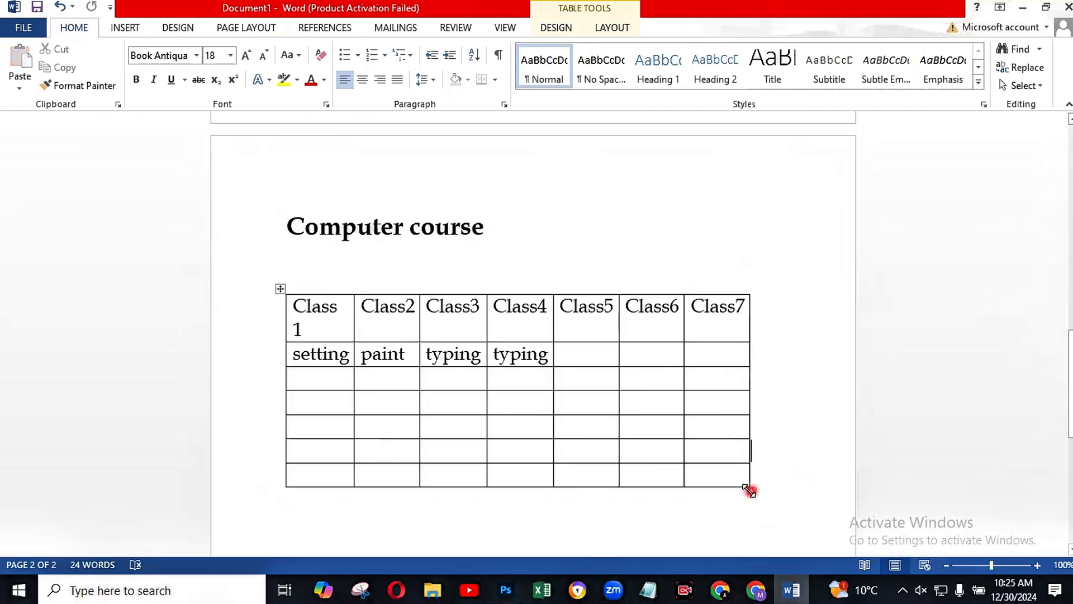
{"action": "left_click_drag", "start_coordinate": [752, 489], "coordinate": [777, 502]}
{"action": "left_click_drag", "start_coordinate": [749, 434], "coordinate": [749, 435]}
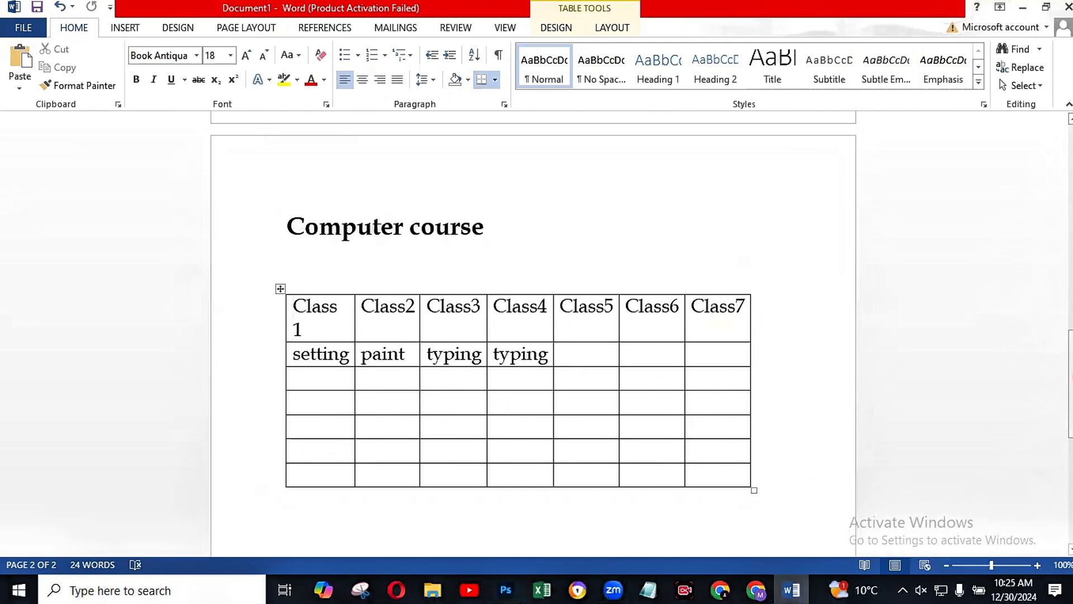
Step: Insert the "Basic Computer Skills for Kids" poster picture from the Desktop folder into the "Class 1" cell
{"action": "scroll", "coordinate": [1063, 369], "scroll_direction": "down", "scroll_amount": 4}
{"action": "scroll", "coordinate": [1059, 367], "scroll_direction": "up", "scroll_amount": 3}
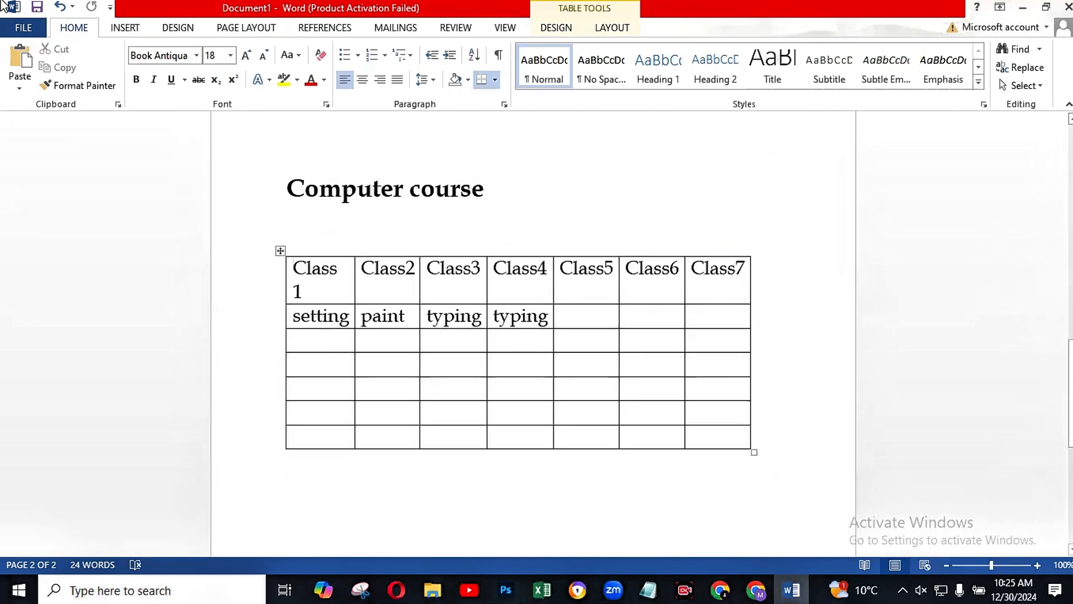
{"action": "left_click", "coordinate": [126, 27]}
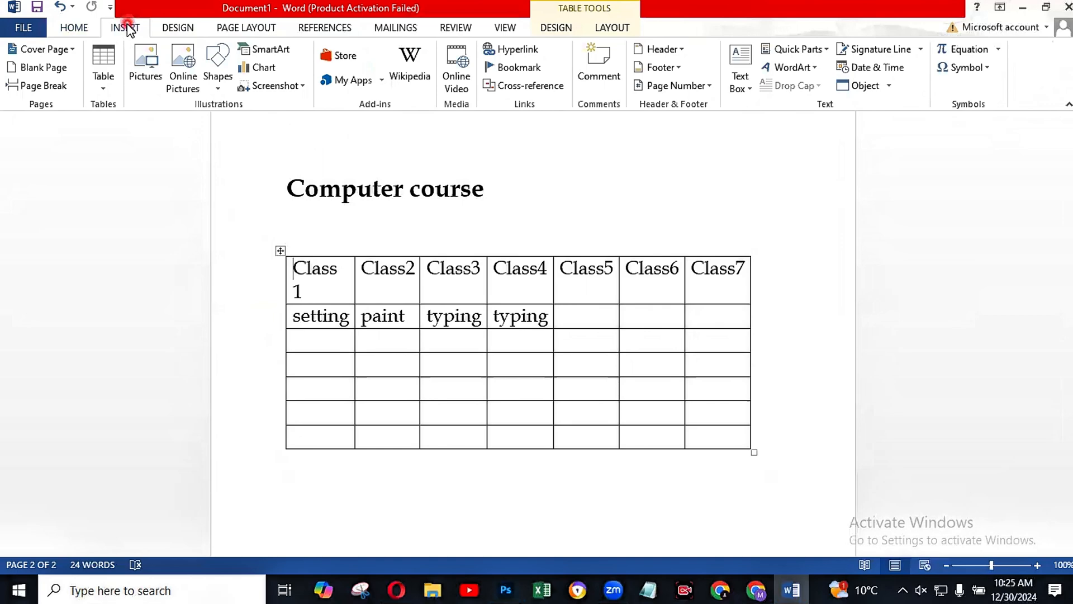
{"action": "left_click", "coordinate": [146, 69]}
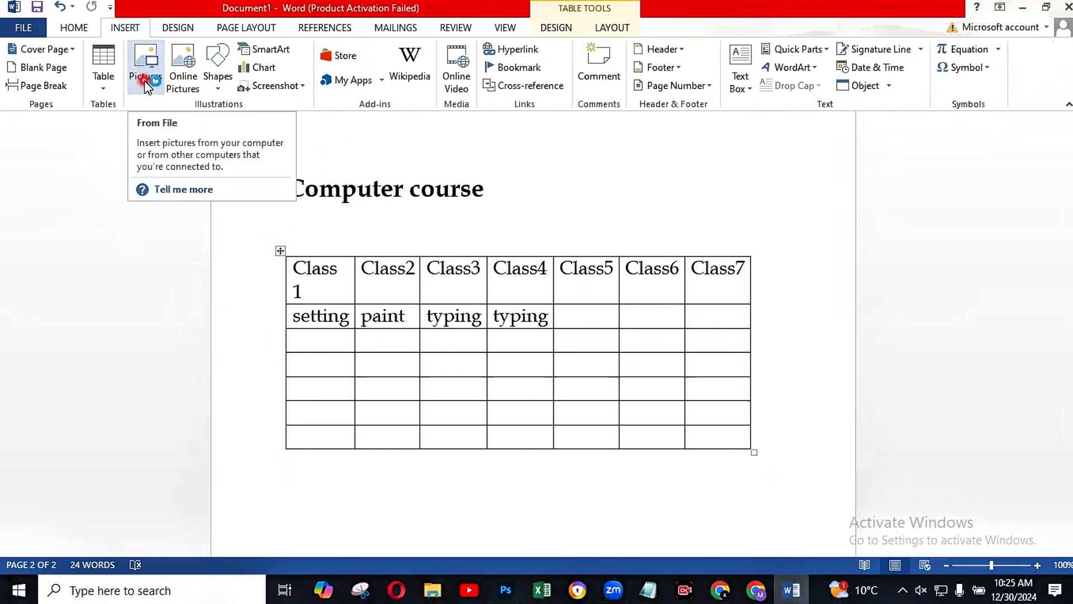
{"action": "left_click", "coordinate": [146, 84]}
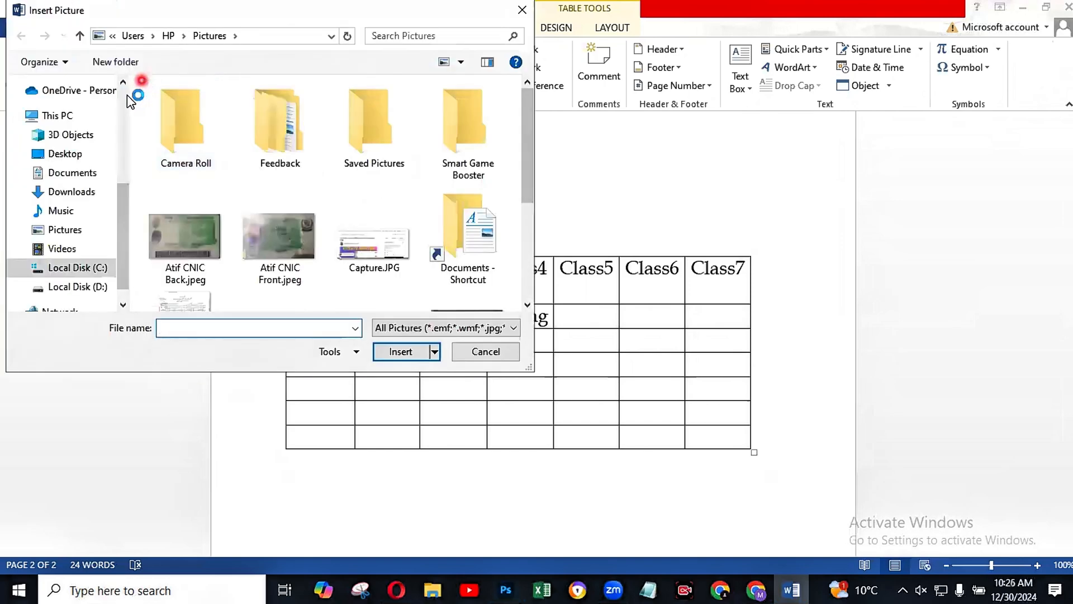
{"action": "left_click", "coordinate": [78, 155]}
{"action": "left_click", "coordinate": [440, 197]}
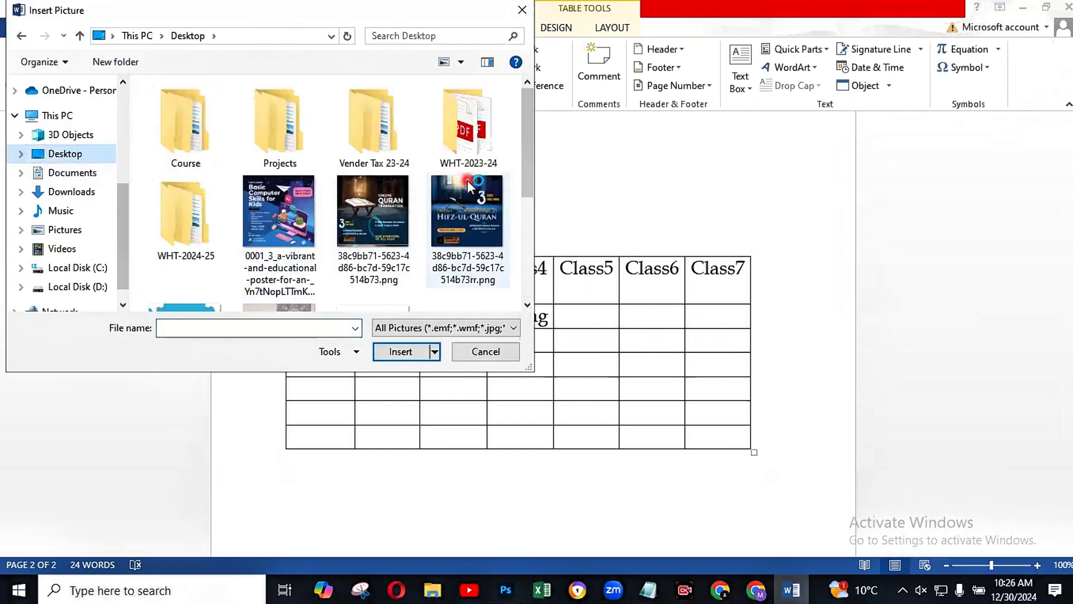
{"action": "scroll", "coordinate": [468, 186], "scroll_direction": "down", "scroll_amount": 2}
{"action": "scroll", "coordinate": [428, 189], "scroll_direction": "down", "scroll_amount": 2}
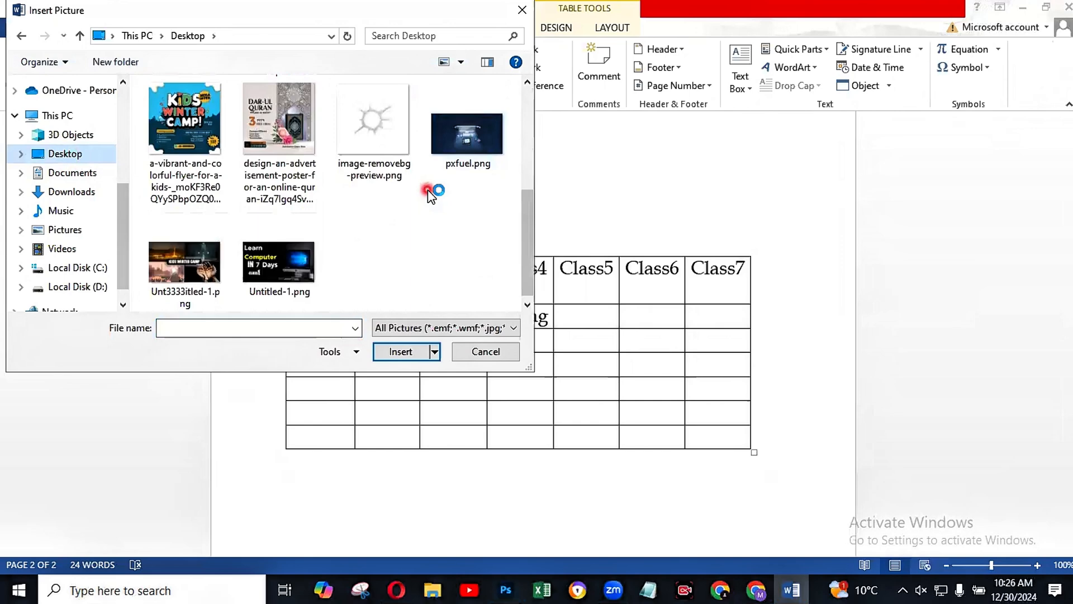
{"action": "scroll", "coordinate": [419, 189], "scroll_direction": "up", "scroll_amount": 3}
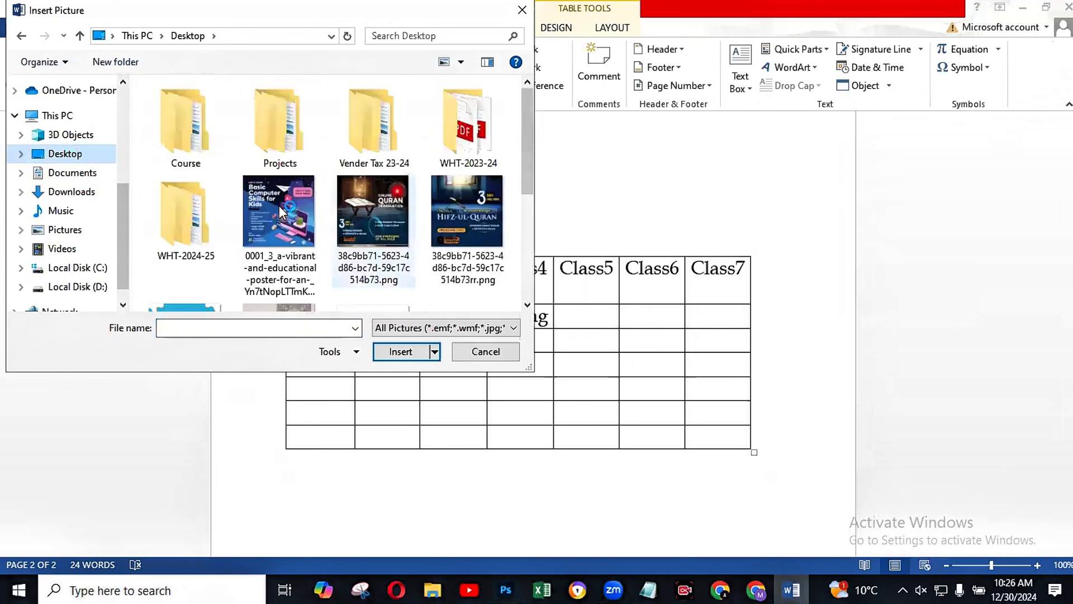
{"action": "left_click", "coordinate": [282, 212]}
{"action": "left_click", "coordinate": [405, 352]}
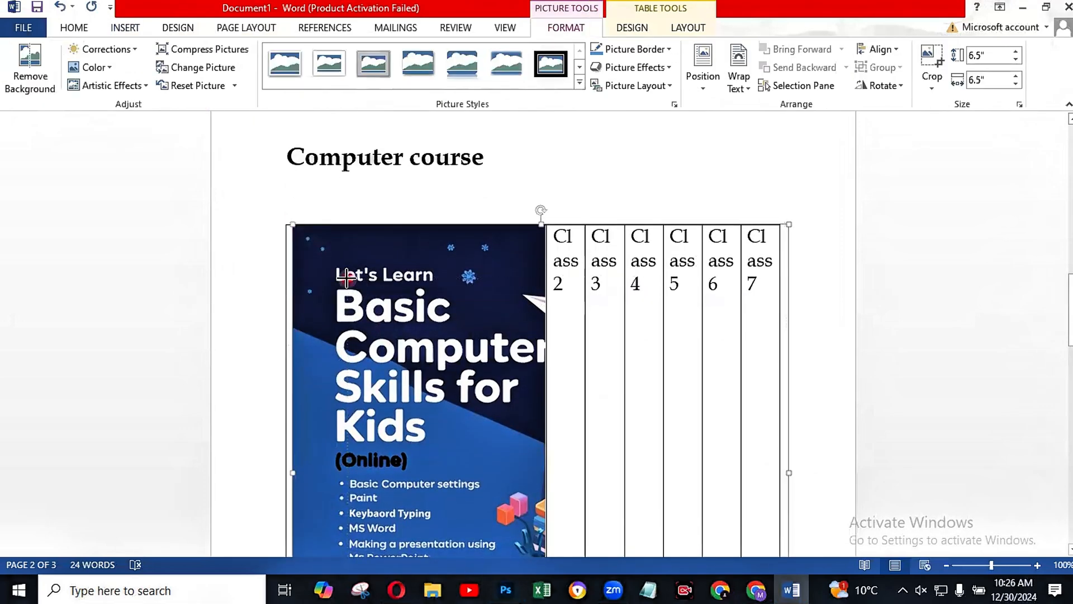
Step: Shrink the poster picture in the table to about 4.04" high and 5.78" wide, and deselect it
{"action": "scroll", "coordinate": [1024, 220], "scroll_direction": "down", "scroll_amount": 3}
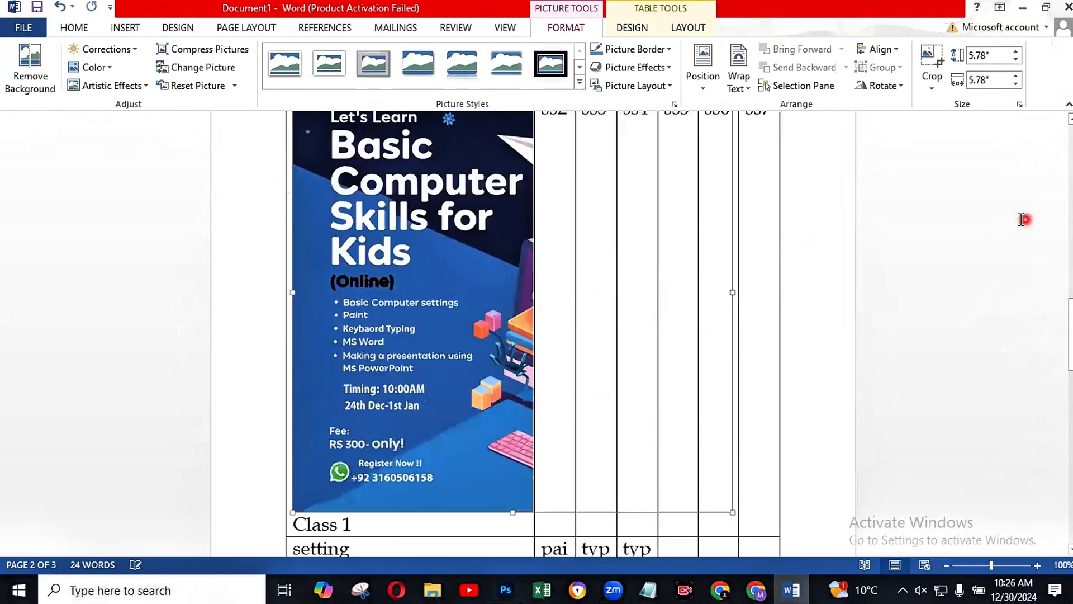
{"action": "scroll", "coordinate": [1006, 223], "scroll_direction": "up", "scroll_amount": 1}
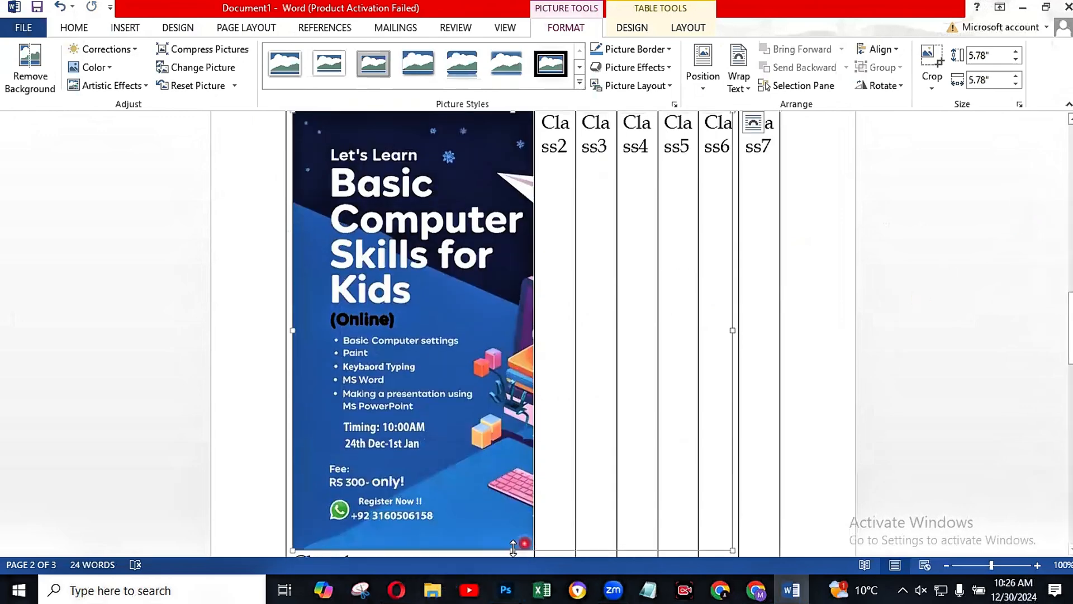
{"action": "left_click_drag", "start_coordinate": [513, 548], "coordinate": [520, 370]}
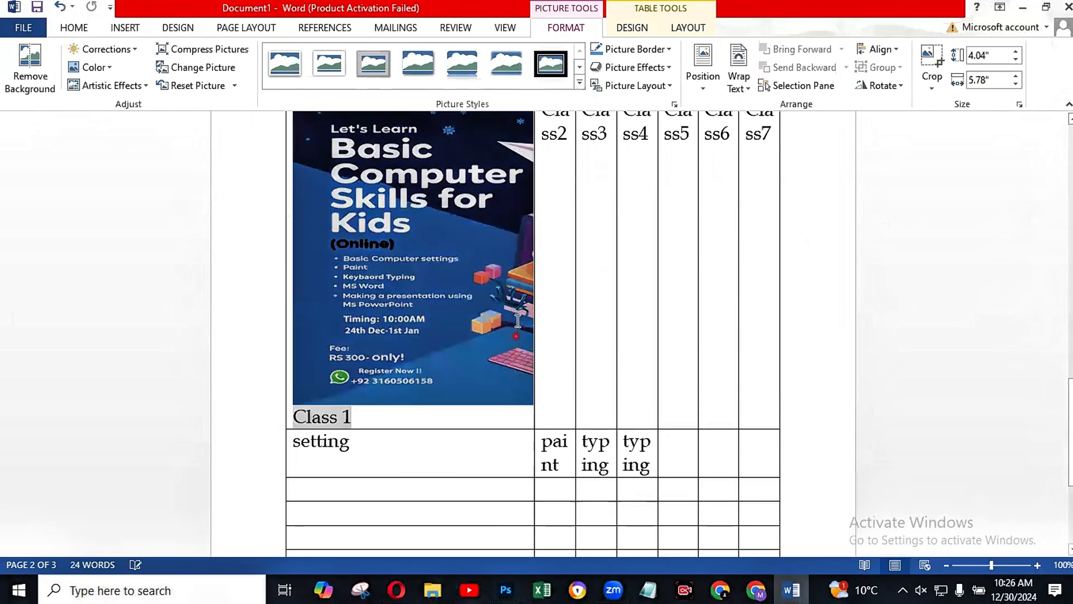
{"action": "left_click", "coordinate": [762, 345]}
{"action": "left_click", "coordinate": [823, 330]}
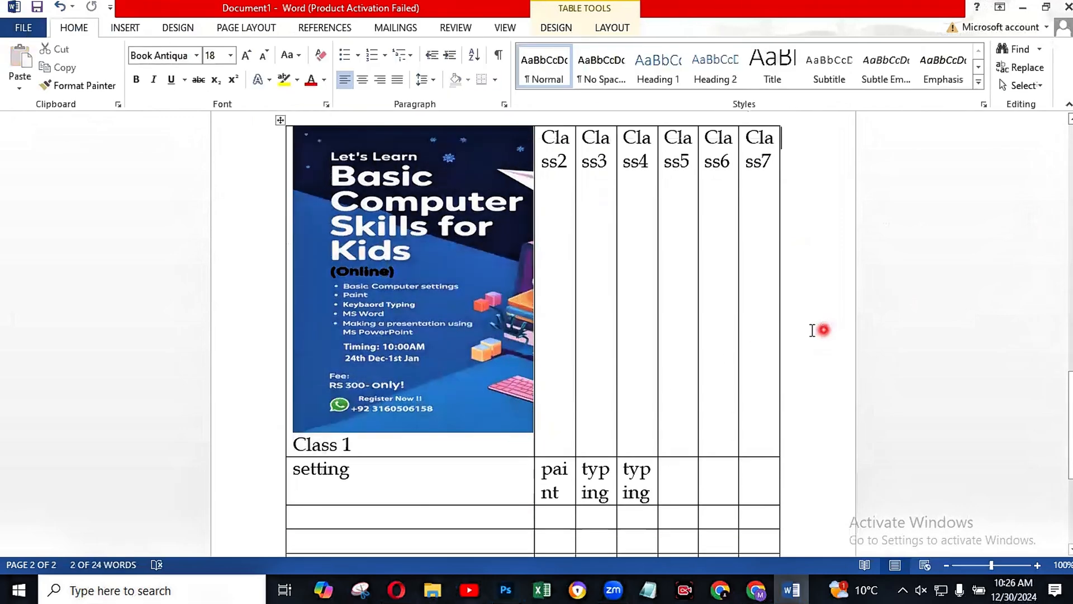
{"action": "key", "text": "Delete"}
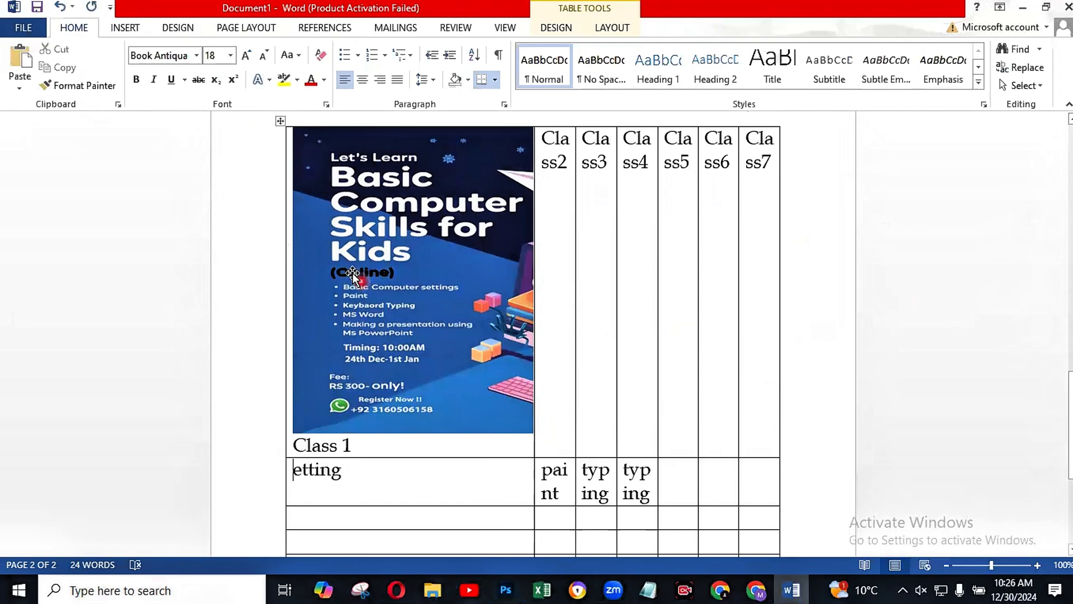
{"action": "key", "text": "F2"}
{"action": "left_click", "coordinate": [370, 324]}
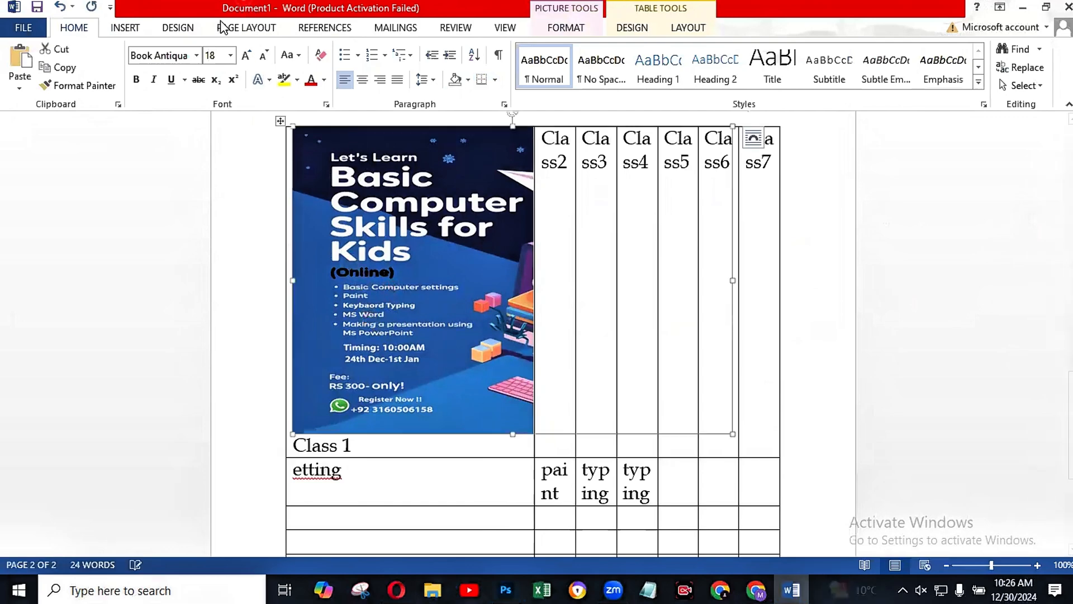
{"action": "right_click", "coordinate": [453, 255]}
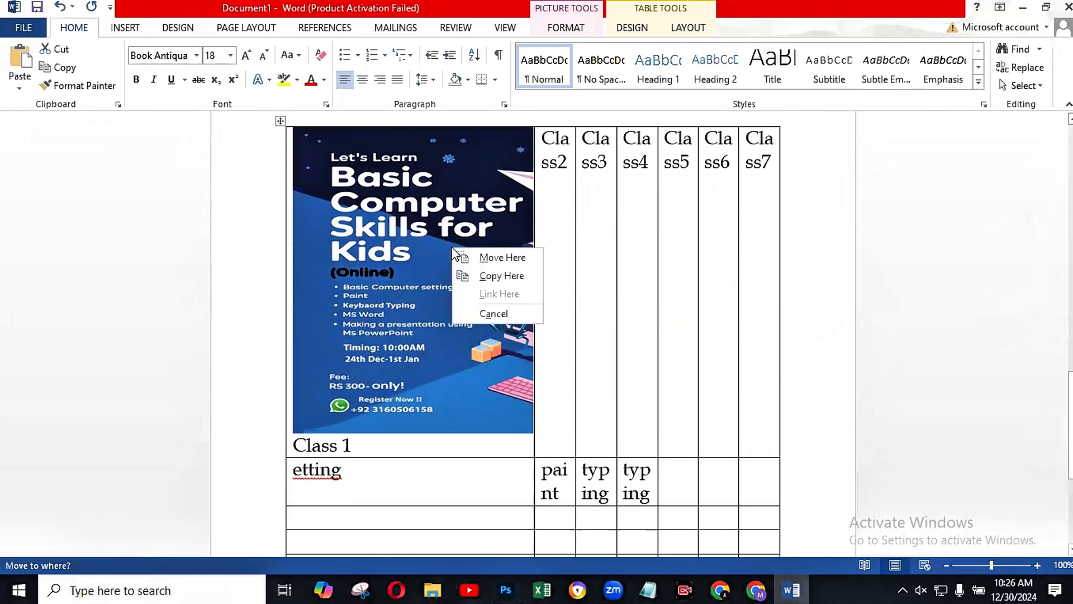
{"action": "scroll", "coordinate": [533, 332], "scroll_direction": "down", "scroll_amount": 4}
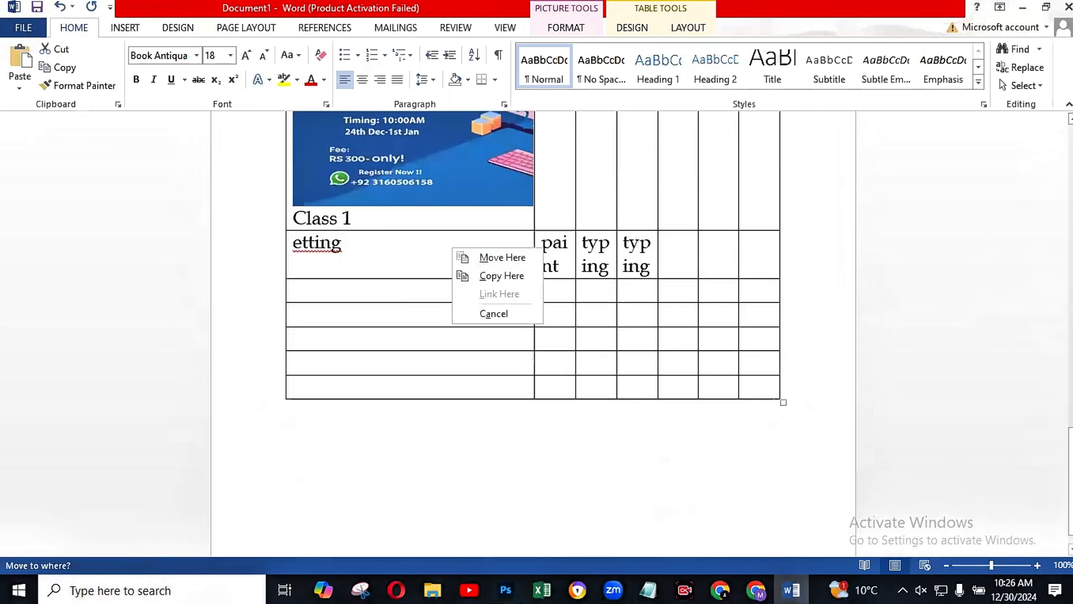
Step: Add blank lines below the table until the cursor reaches a new third page
{"action": "left_click", "coordinate": [415, 455]}
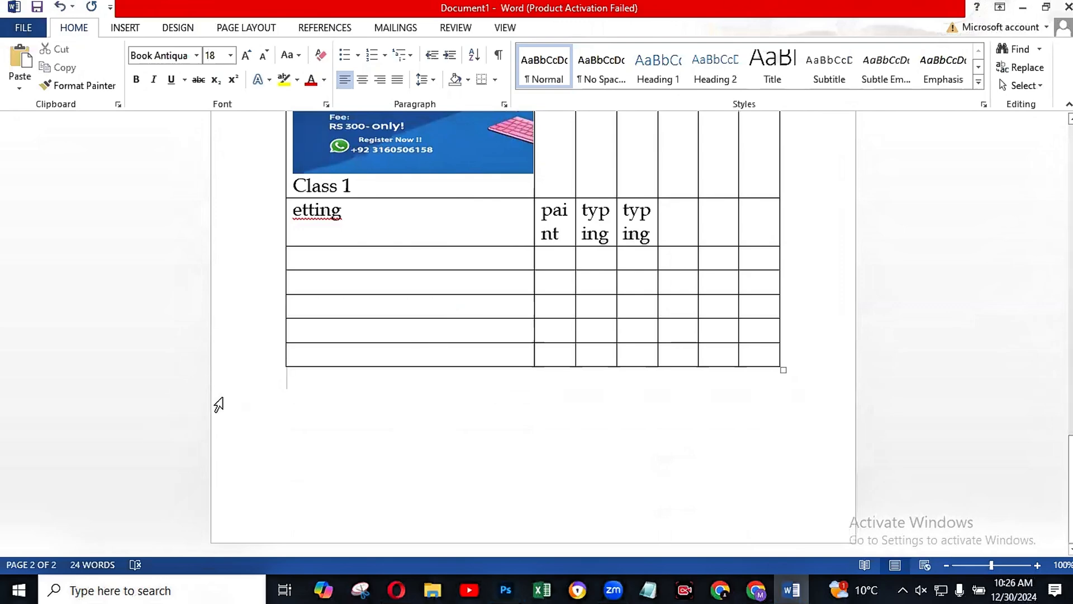
{"action": "key", "text": "Return"}
{"action": "key", "text": "Return"}
{"action": "key", "text": "Return"}
{"action": "key", "text": "Return"}
{"action": "key", "text": "Return"}
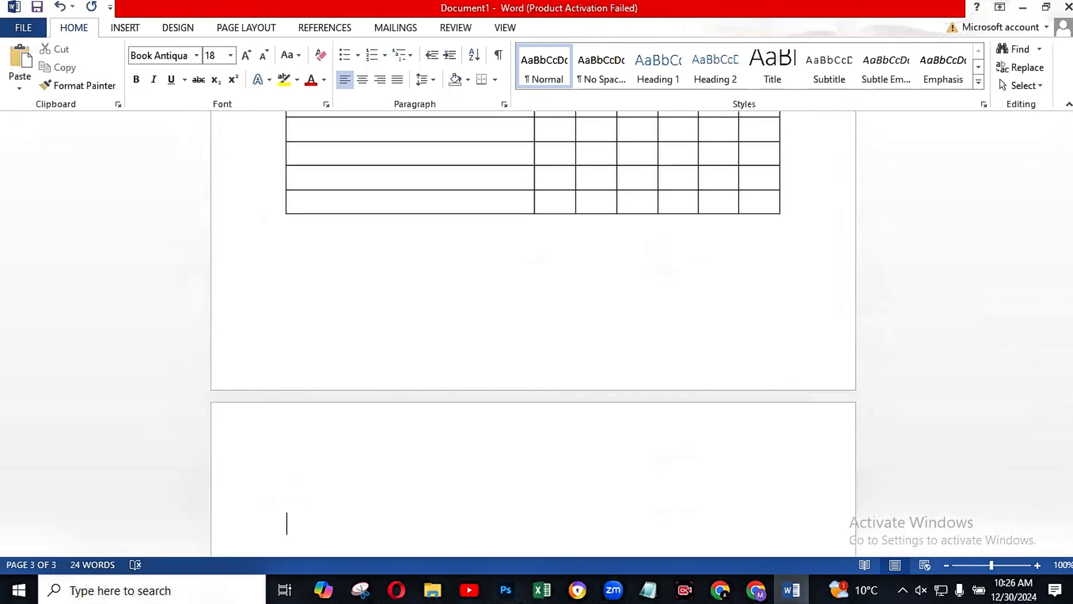
{"action": "scroll", "coordinate": [319, 434], "scroll_direction": "down", "scroll_amount": 4}
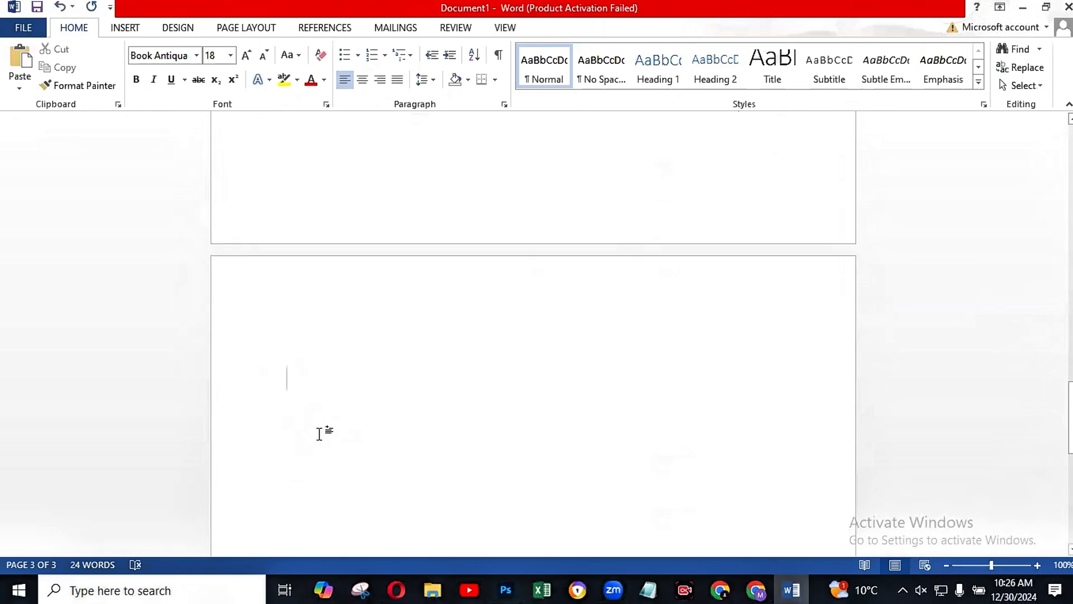
Step: Insert the "Basic Computer Skills for Kids" poster picture from the Desktop folder onto the third page
{"action": "scroll", "coordinate": [319, 434], "scroll_direction": "down", "scroll_amount": 3}
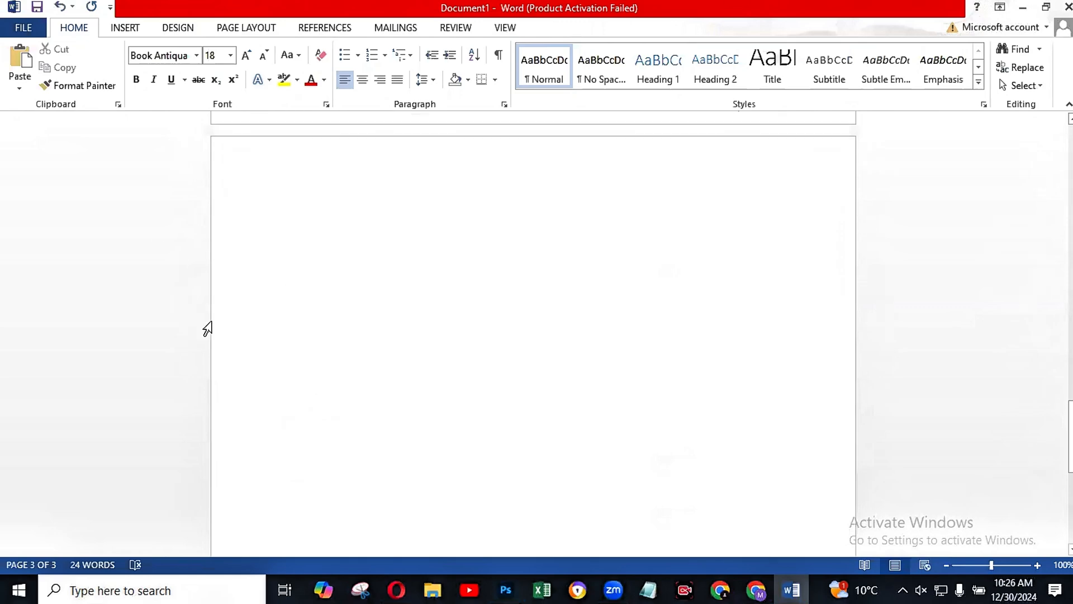
{"action": "left_click", "coordinate": [121, 30]}
{"action": "left_click", "coordinate": [146, 64]}
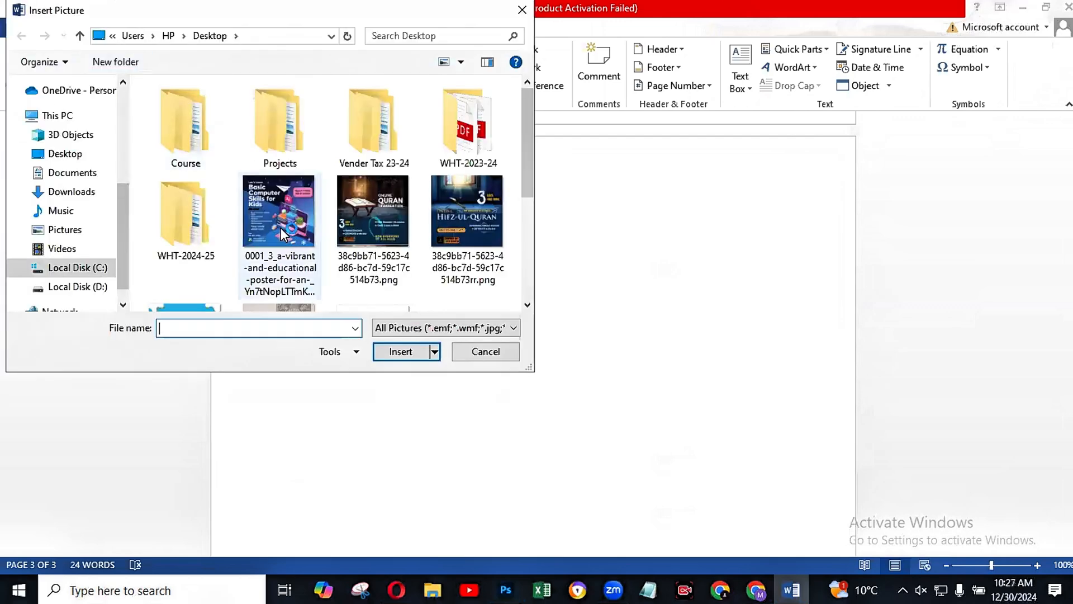
{"action": "left_click", "coordinate": [281, 227]}
{"action": "left_click", "coordinate": [401, 351]}
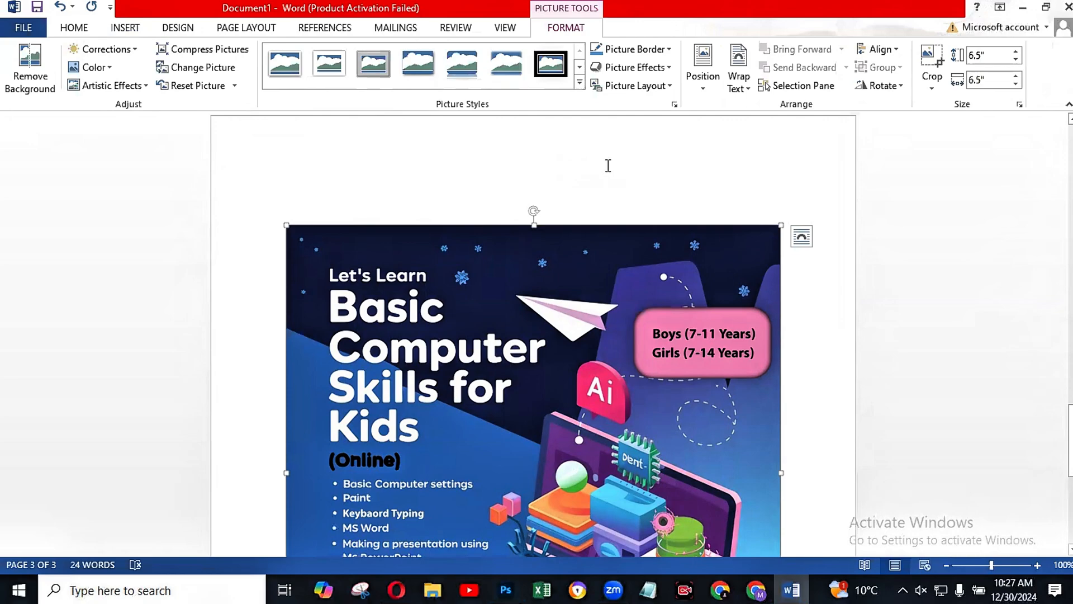
Step: Apply the soft-edged rectangle picture style to the poster on the third page
{"action": "scroll", "coordinate": [677, 156], "scroll_direction": "down", "scroll_amount": 5}
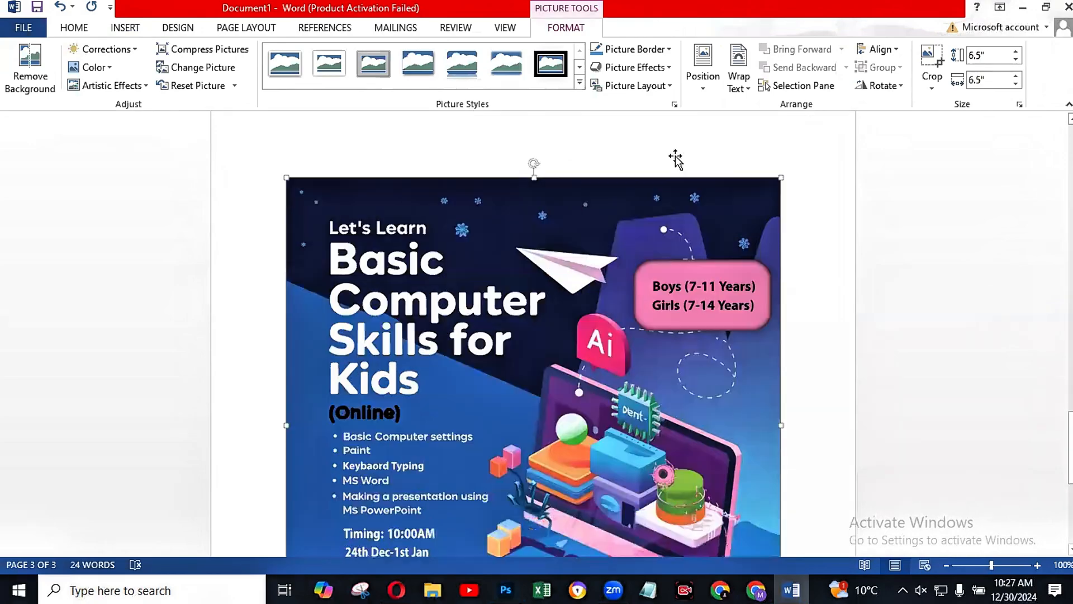
{"action": "scroll", "coordinate": [675, 160], "scroll_direction": "up", "scroll_amount": 2}
{"action": "scroll", "coordinate": [675, 158], "scroll_direction": "up", "scroll_amount": 2}
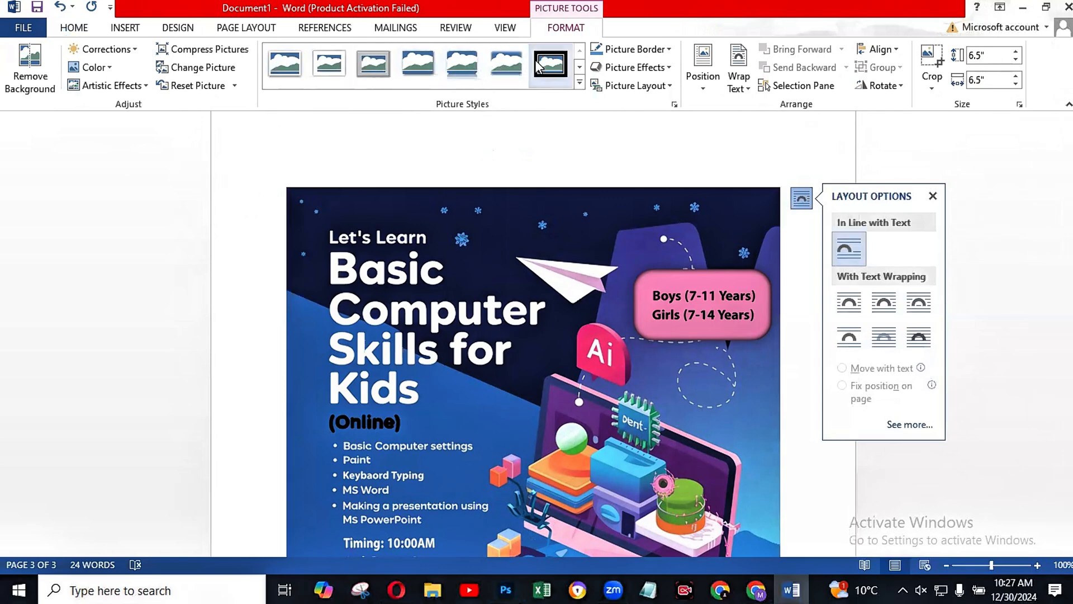
{"action": "left_click", "coordinate": [562, 63]}
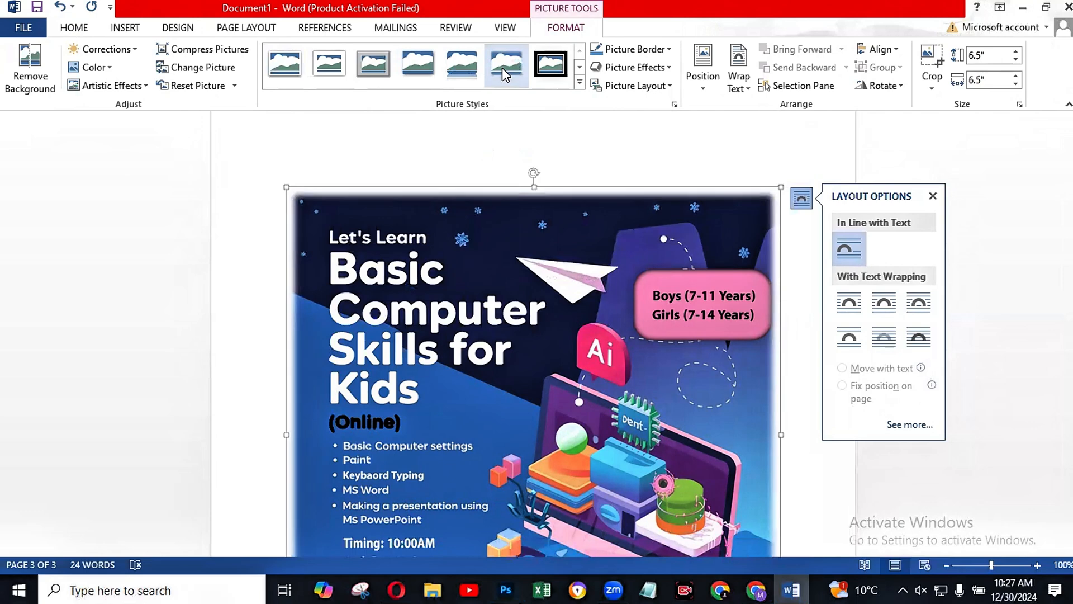
{"action": "left_click", "coordinate": [502, 68]}
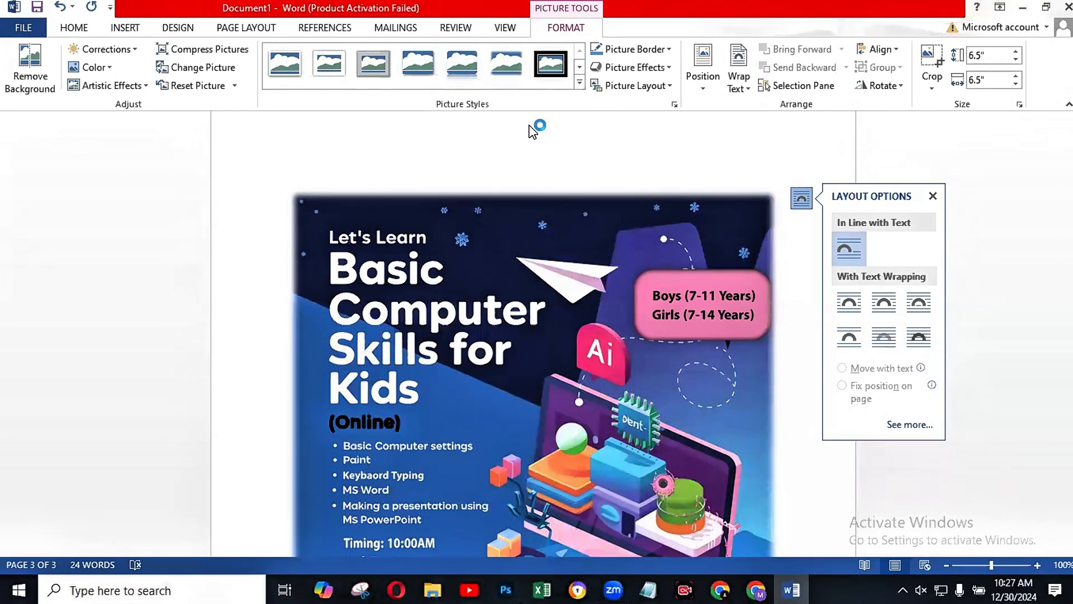
{"action": "scroll", "coordinate": [639, 159], "scroll_direction": "down", "scroll_amount": 5}
{"action": "scroll", "coordinate": [642, 179], "scroll_direction": "up", "scroll_amount": 5}
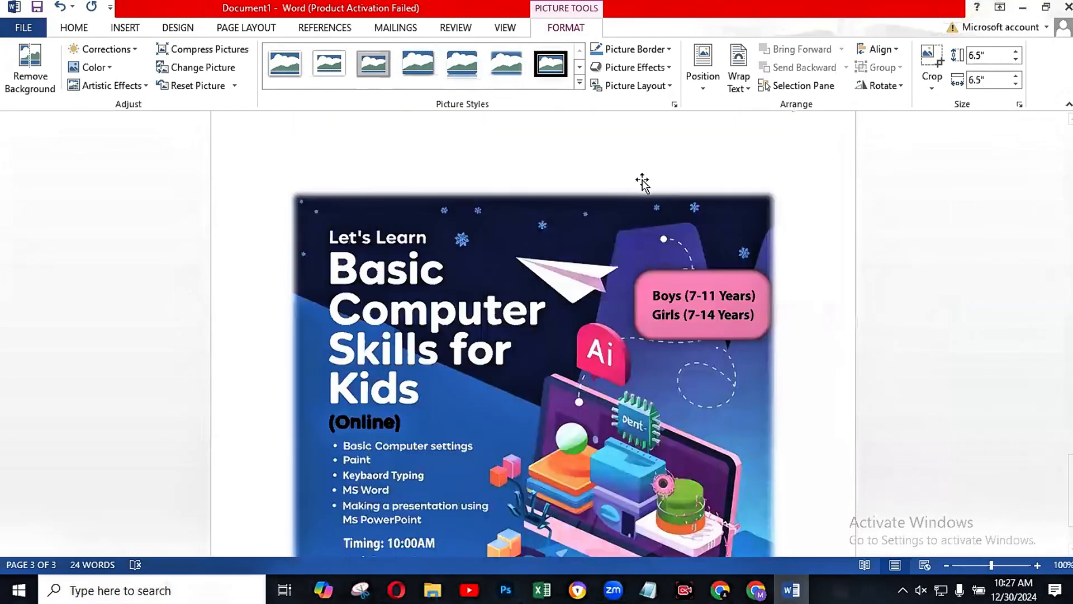
{"action": "scroll", "coordinate": [642, 181], "scroll_direction": "down", "scroll_amount": 3}
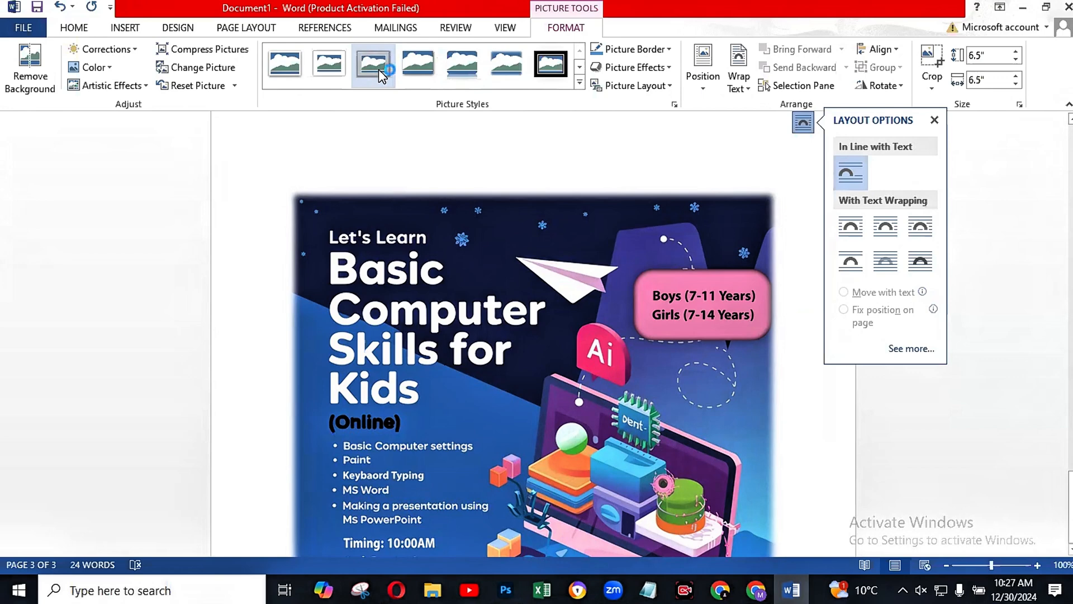
Step: Change the poster's picture style to the grey metal frame and review the border around the picture
{"action": "left_click", "coordinate": [342, 75]}
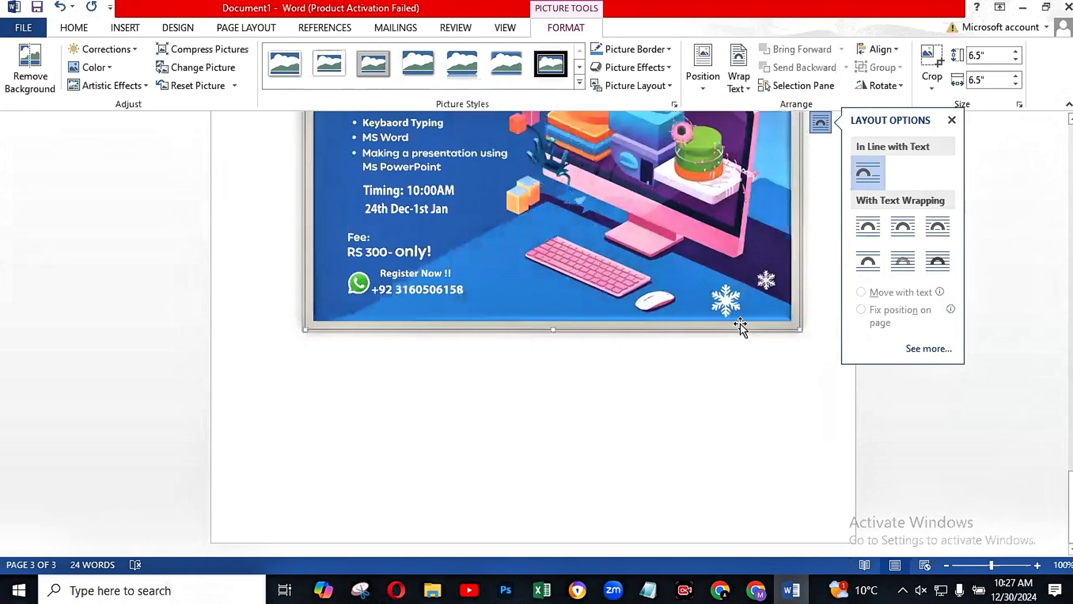
{"action": "left_click", "coordinate": [820, 347]}
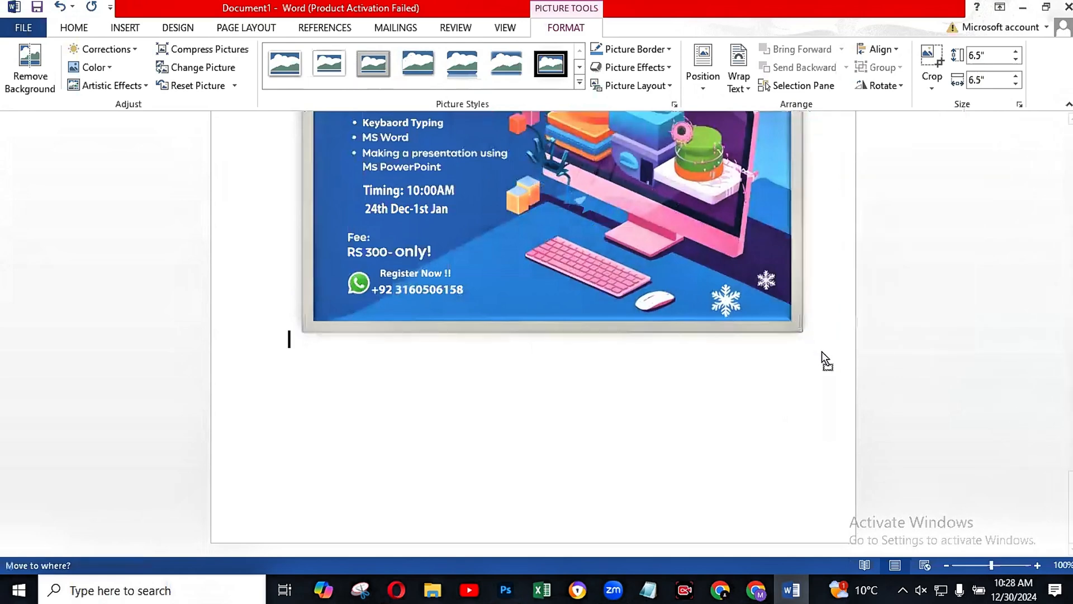
{"action": "scroll", "coordinate": [817, 276], "scroll_direction": "up", "scroll_amount": 5}
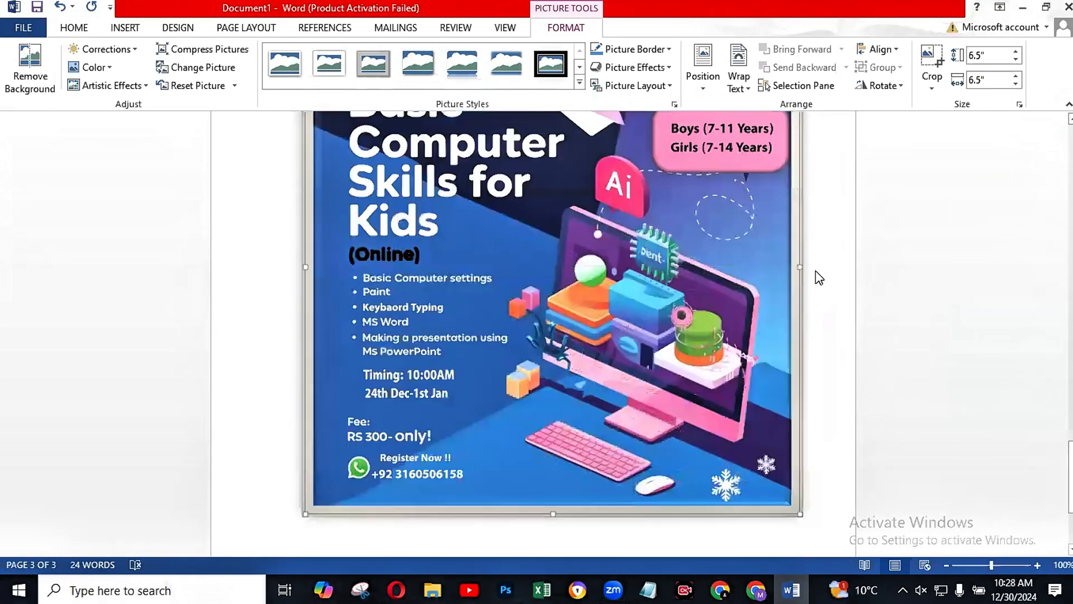
{"action": "scroll", "coordinate": [819, 274], "scroll_direction": "up", "scroll_amount": 3}
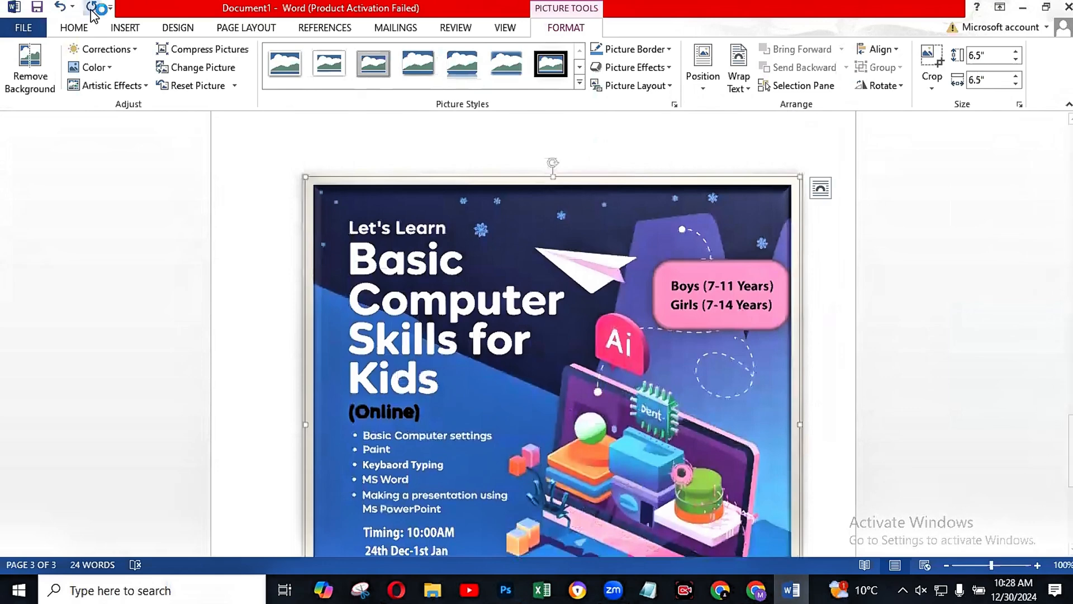
Step: Give the poster the simple white frame picture style and deselect it
{"action": "left_click", "coordinate": [287, 74]}
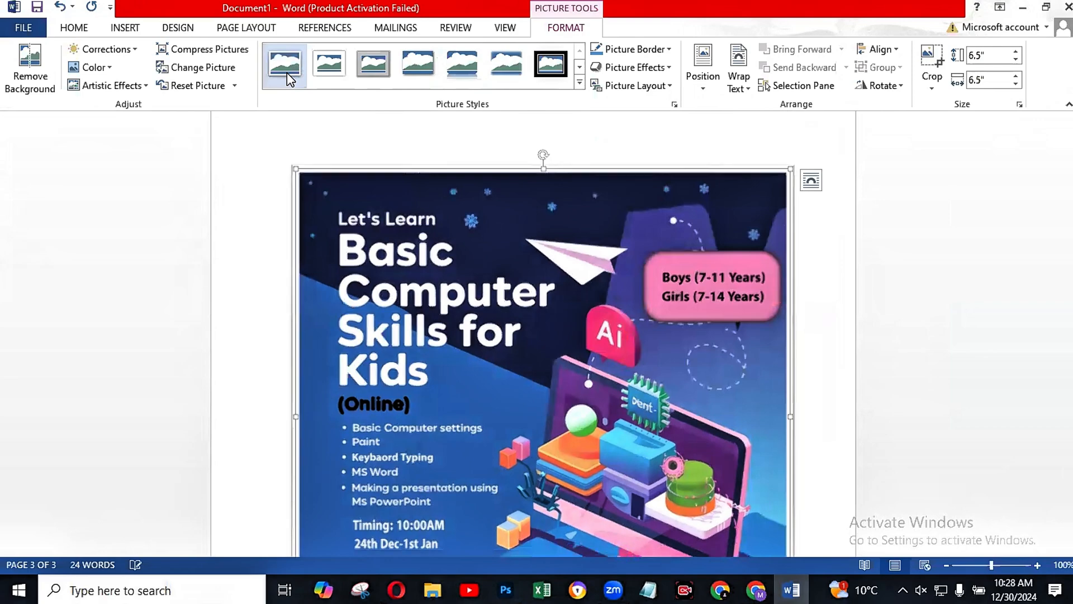
{"action": "scroll", "coordinate": [967, 342], "scroll_direction": "down", "scroll_amount": 3}
{"action": "left_click", "coordinate": [968, 343]}
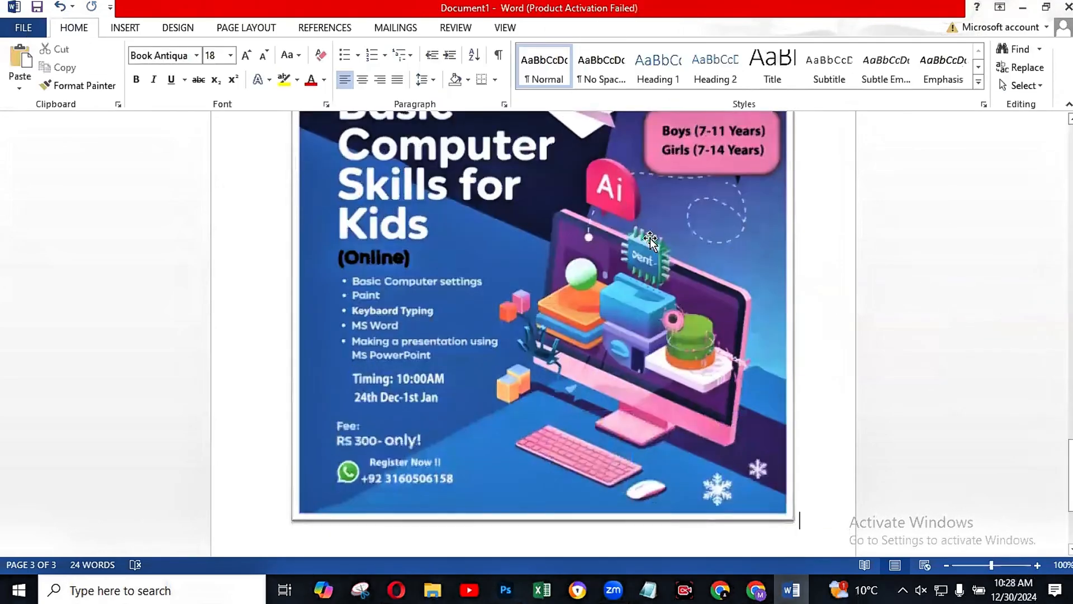
{"action": "scroll", "coordinate": [836, 364], "scroll_direction": "up", "scroll_amount": 3}
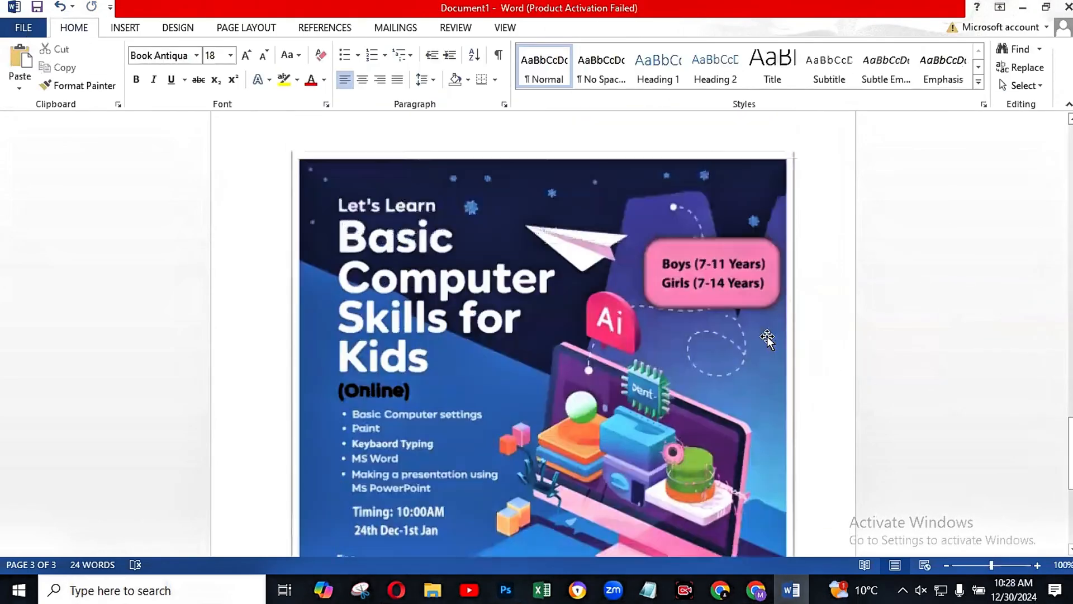
Step: Add a line with a hyphen above the poster picture
{"action": "left_click", "coordinate": [126, 27]}
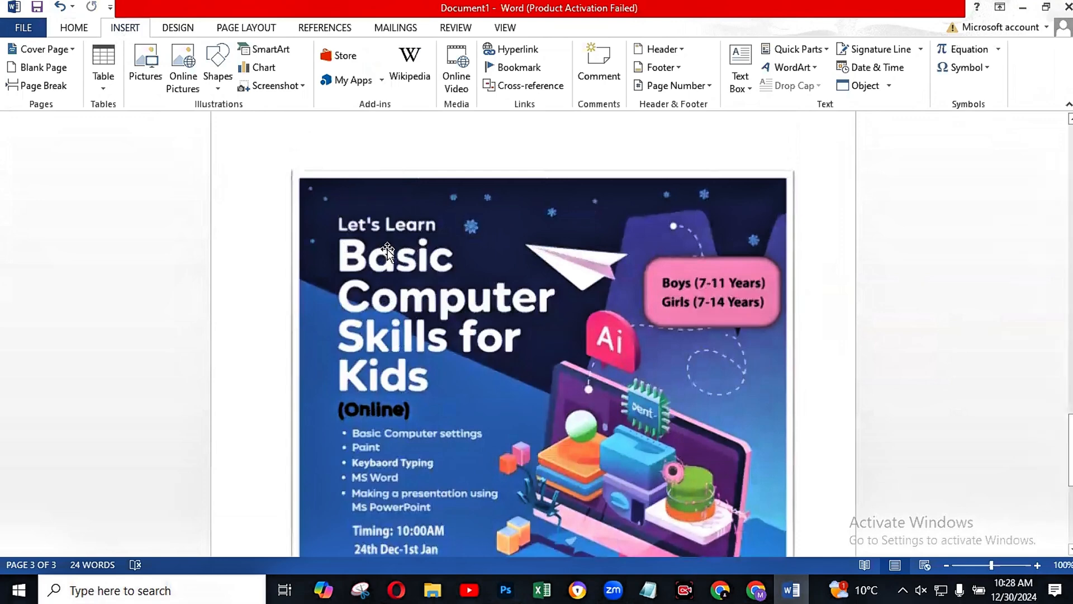
{"action": "left_click", "coordinate": [373, 228]}
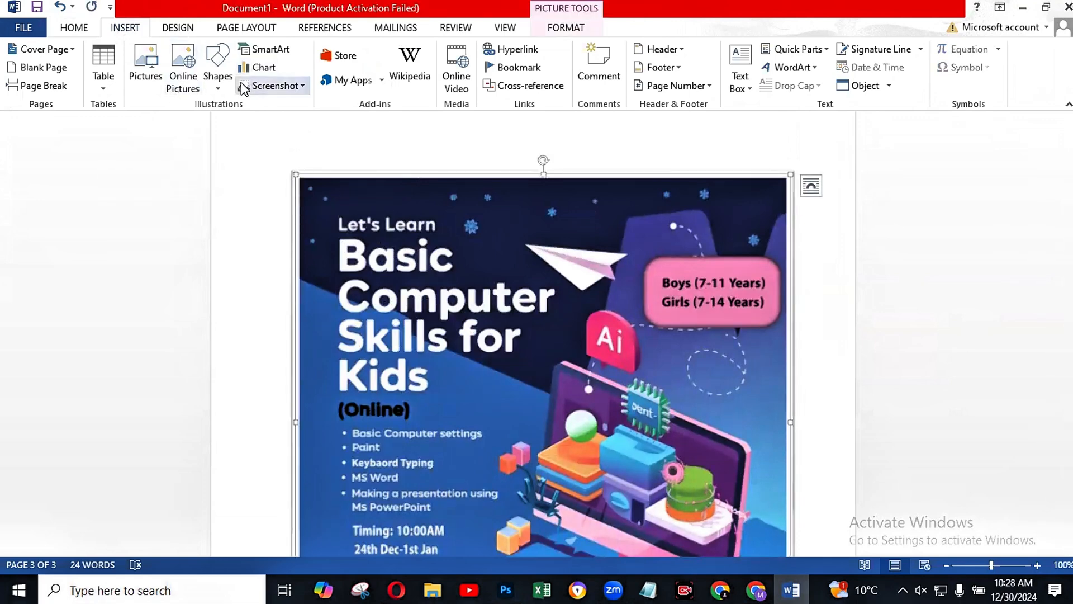
{"action": "left_click", "coordinate": [213, 94]}
{"action": "type", "text": "-"}
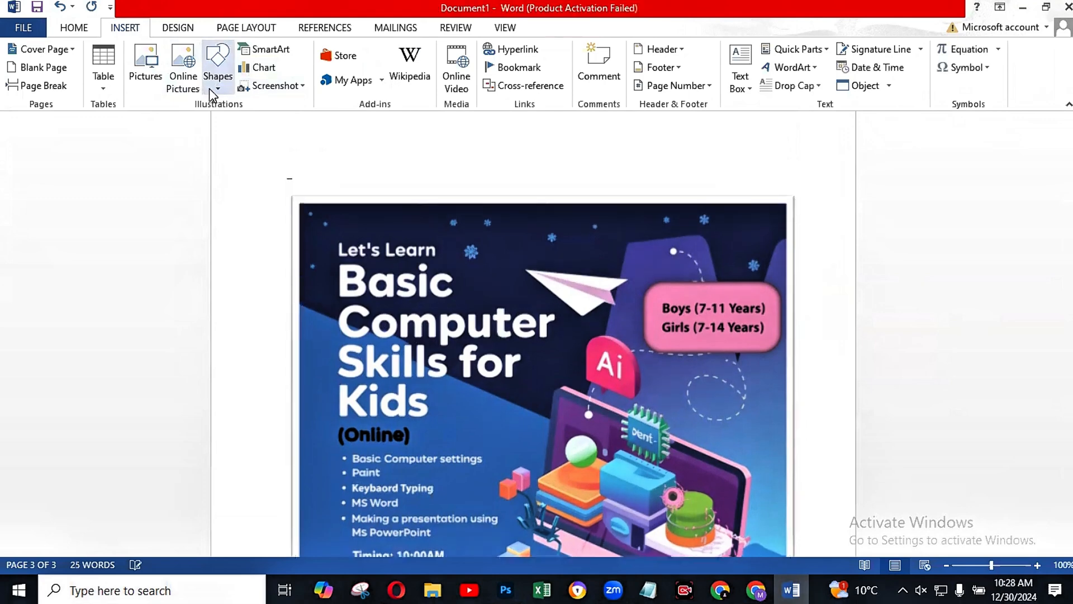
Step: Draw a very narrow Smiley Face shape about 3.4" high and 0.05" wide in the third page's left margin, and deselect it
{"action": "left_click", "coordinate": [213, 94]}
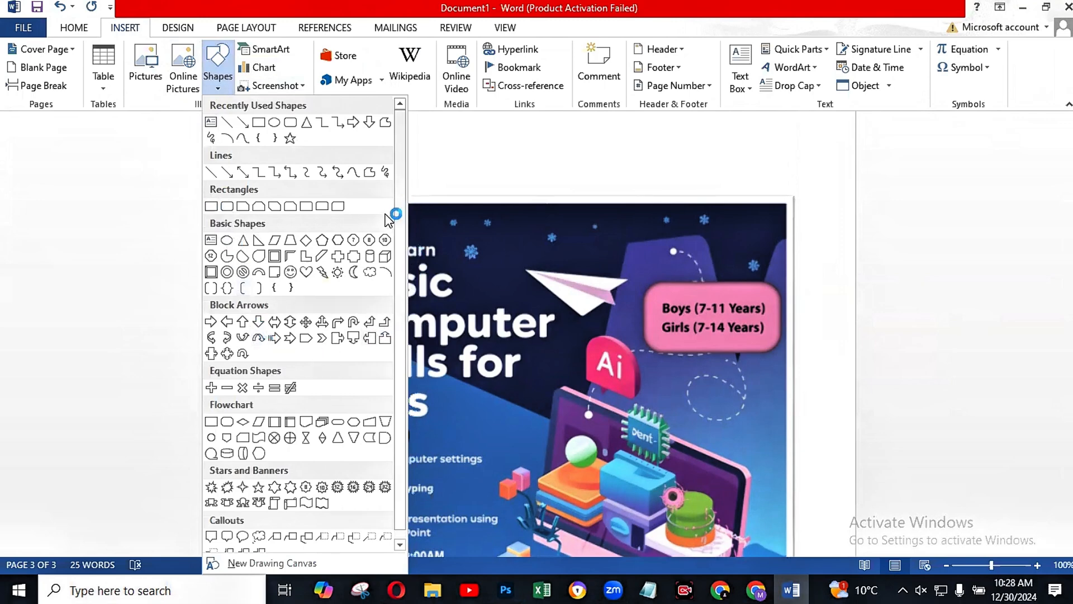
{"action": "left_click_drag", "start_coordinate": [399, 245], "coordinate": [399, 275]}
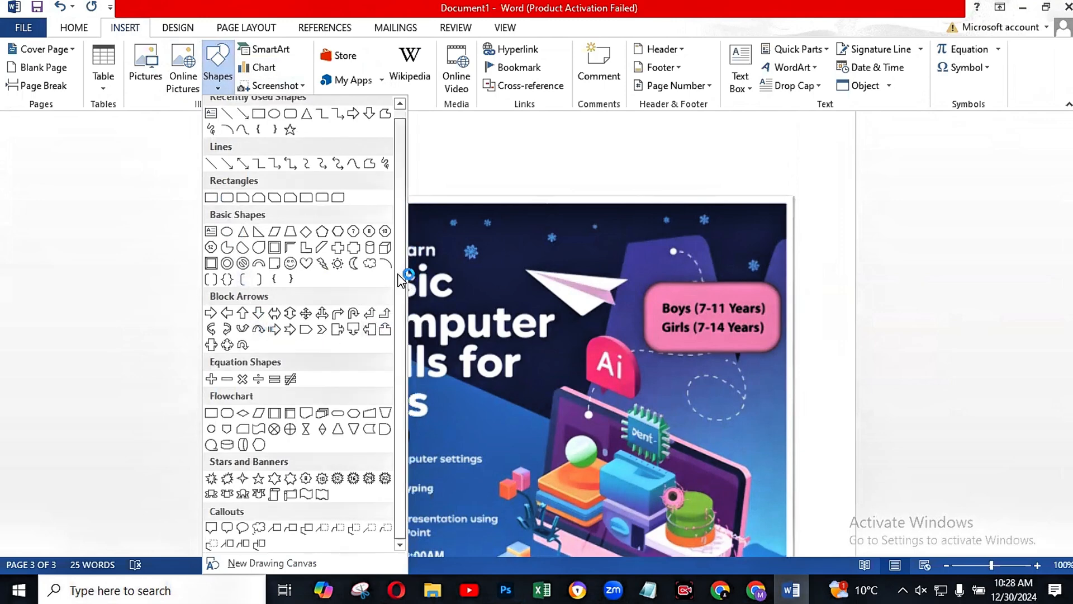
{"action": "left_click", "coordinate": [292, 263]}
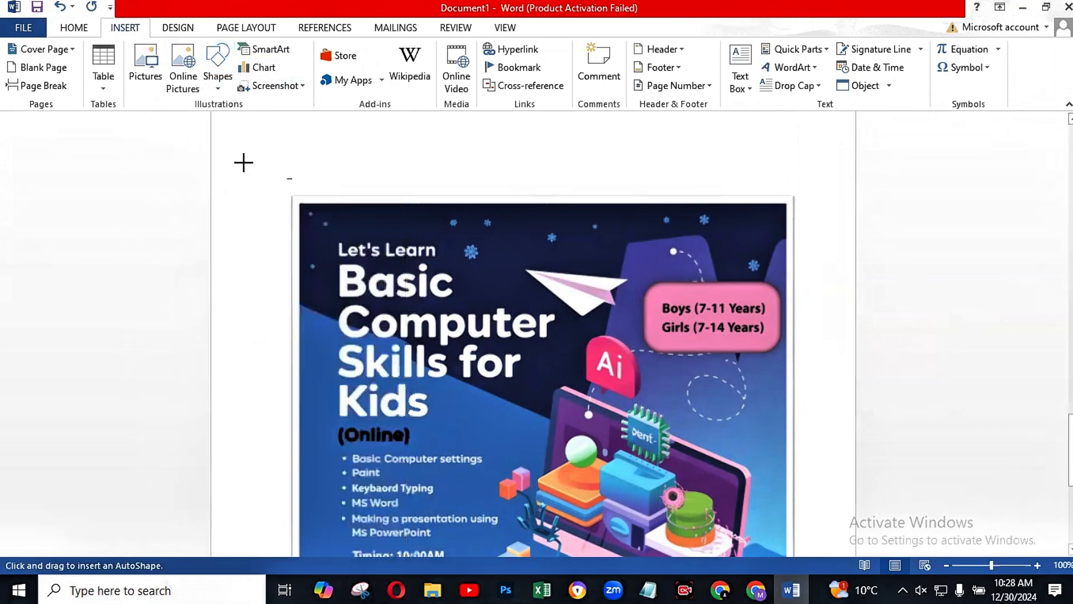
{"action": "mouse_move", "coordinate": [234, 120]}
{"action": "left_mouse_down"}
{"action": "mouse_move", "coordinate": [302, 173]}
{"action": "mouse_move", "coordinate": [285, 170]}
{"action": "mouse_move", "coordinate": [277, 134]}
{"action": "mouse_move", "coordinate": [233, 503]}
{"action": "mouse_move", "coordinate": [233, 484]}
{"action": "left_mouse_up"}
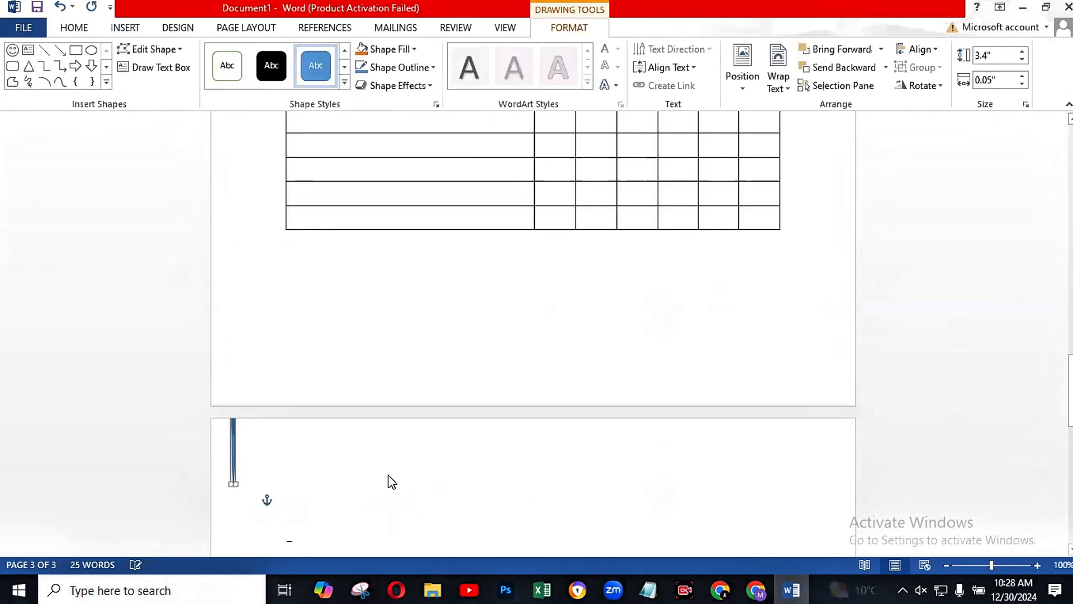
{"action": "left_click", "coordinate": [951, 372]}
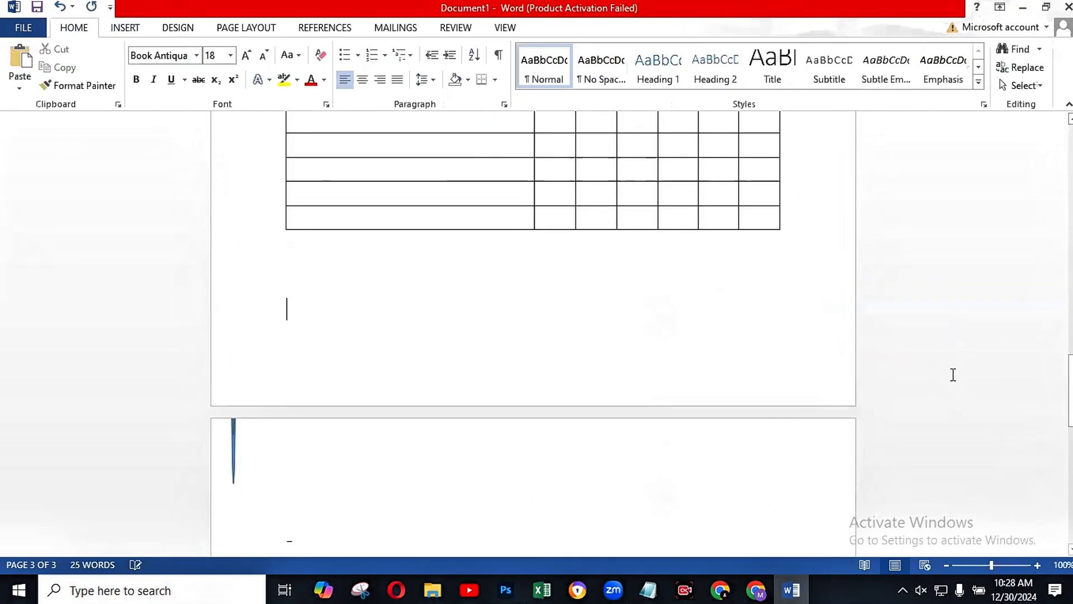
Step: Delete the poster picture and the hyphen above it from the third page
{"action": "left_click", "coordinate": [130, 32]}
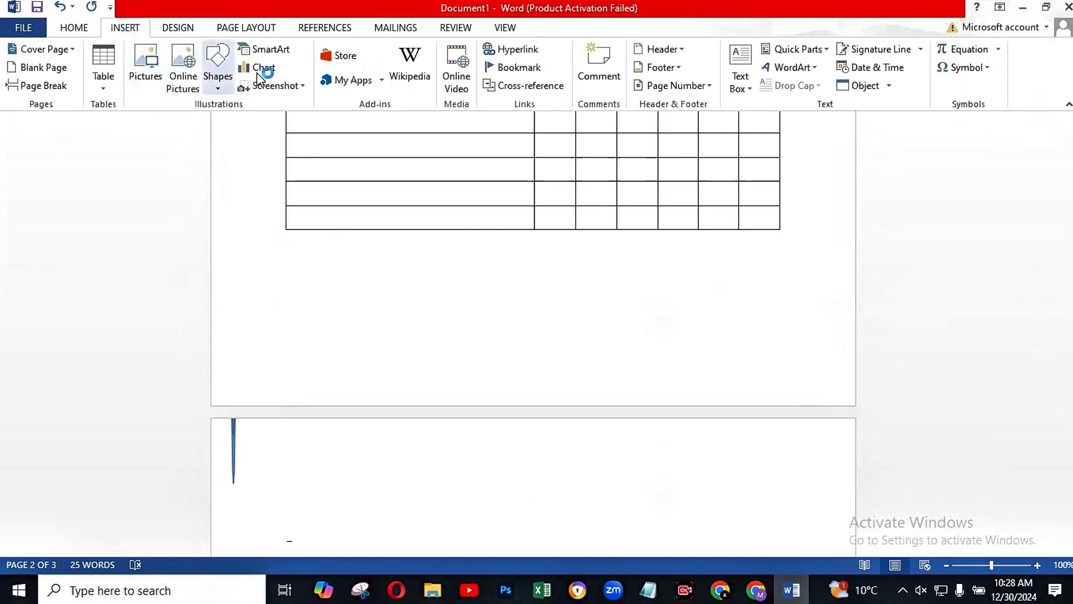
{"action": "scroll", "coordinate": [972, 460], "scroll_direction": "down", "scroll_amount": 20}
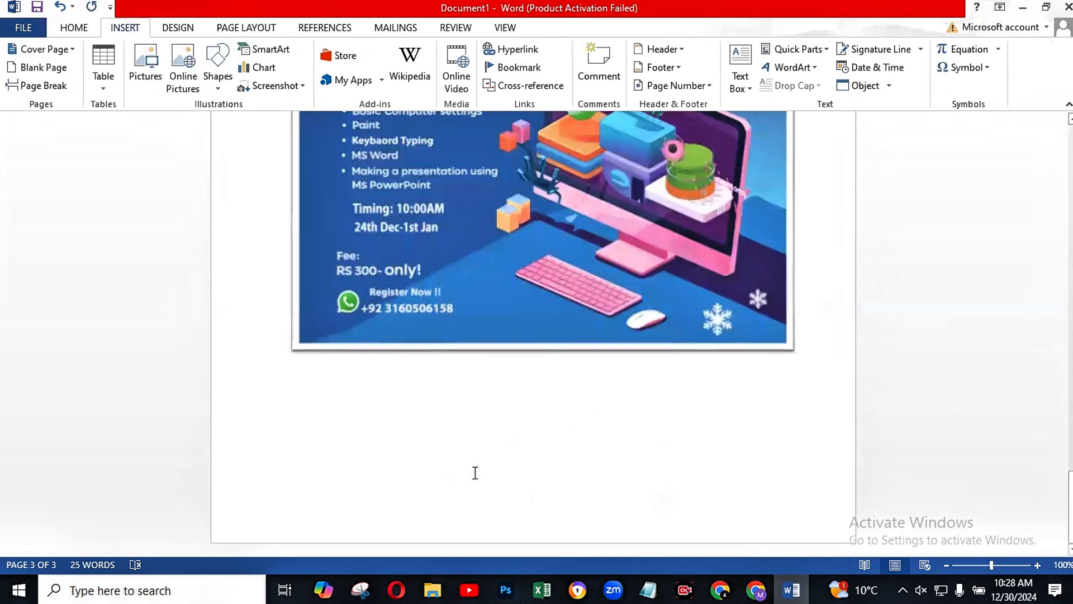
{"action": "left_click", "coordinate": [474, 473]}
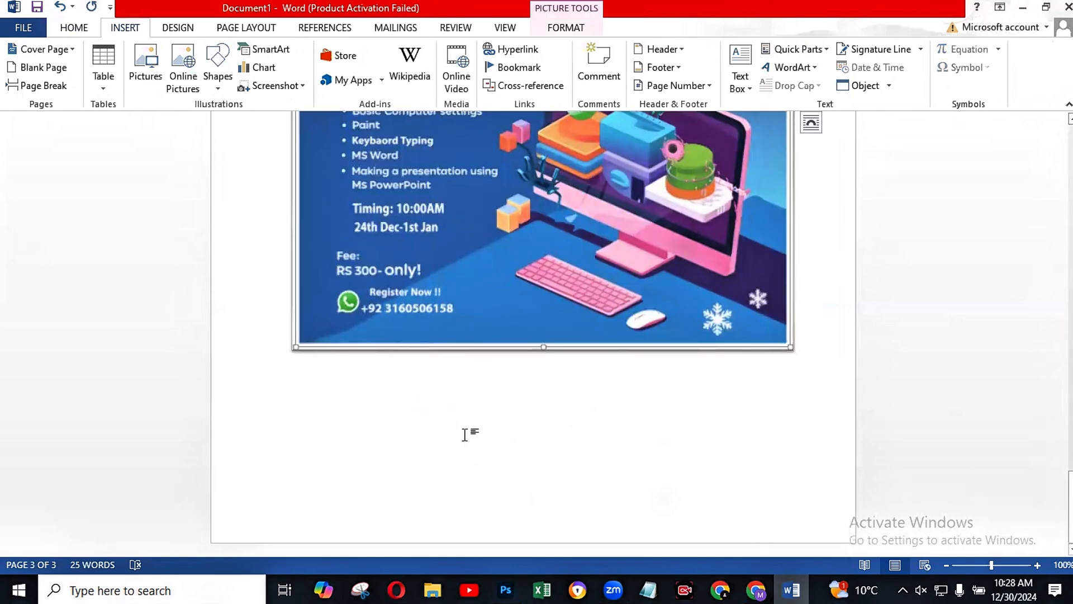
{"action": "key", "text": "Delete"}
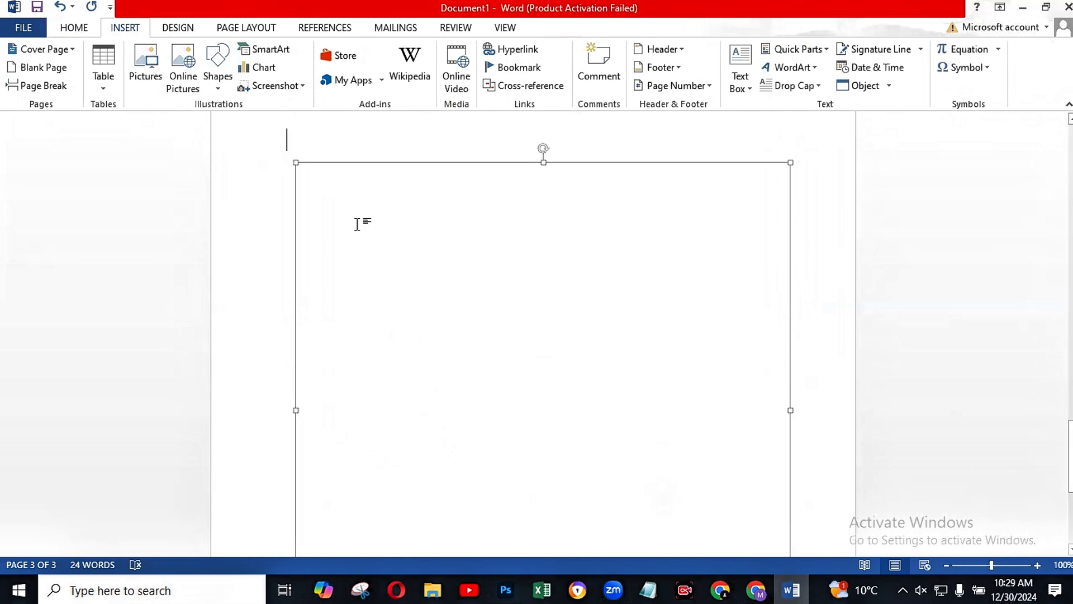
Step: Preview the Bar, Column, Line, Pie and Area chart types available for inserting a chart
{"action": "left_click", "coordinate": [263, 49]}
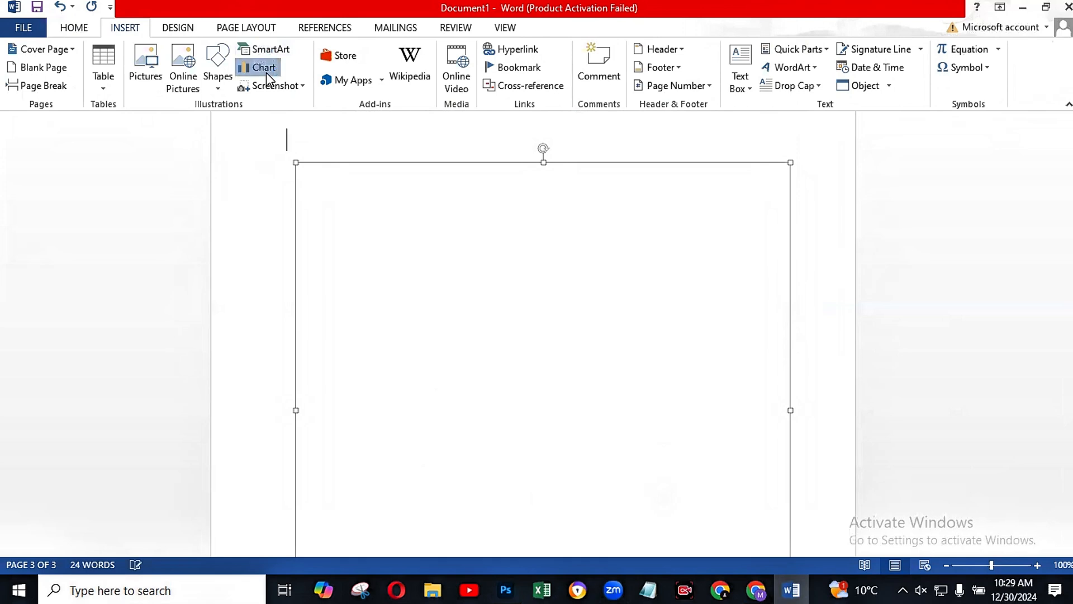
{"action": "mouse_move", "coordinate": [545, 267]}
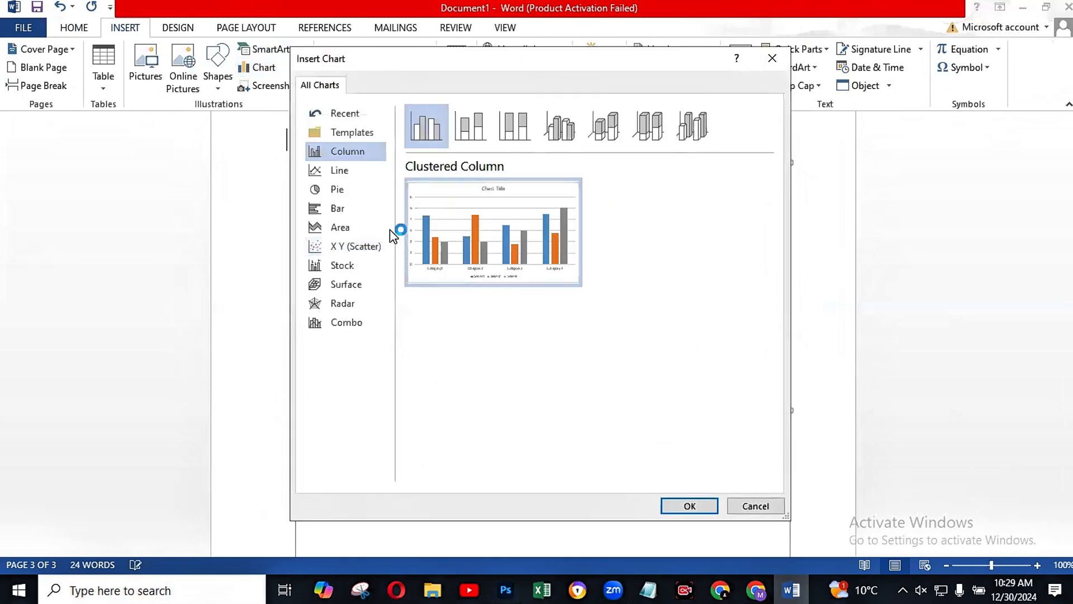
{"action": "left_click", "coordinate": [346, 210]}
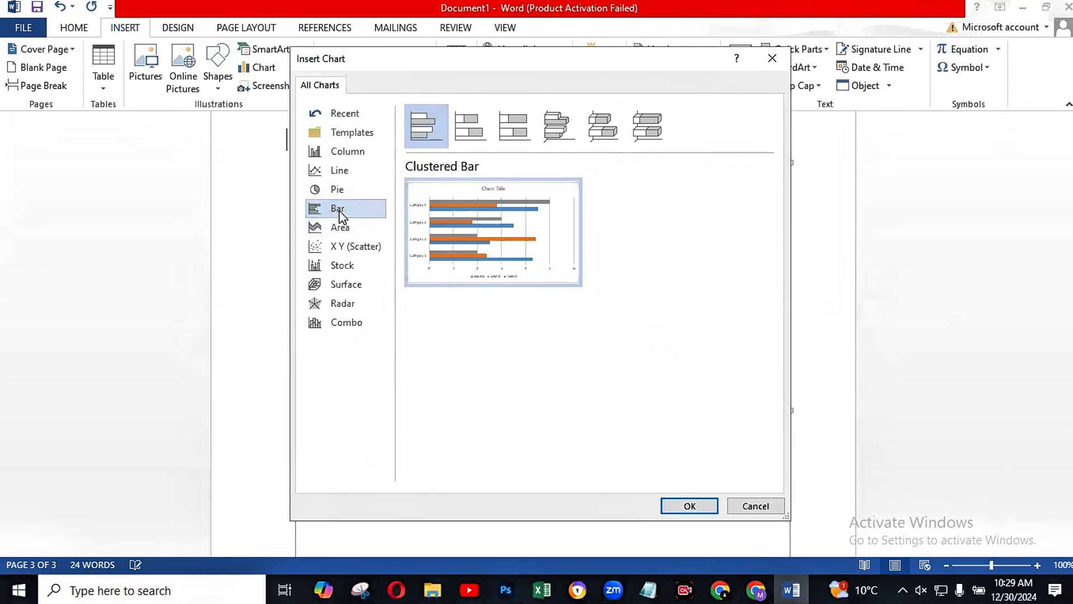
{"action": "left_click", "coordinate": [338, 152]}
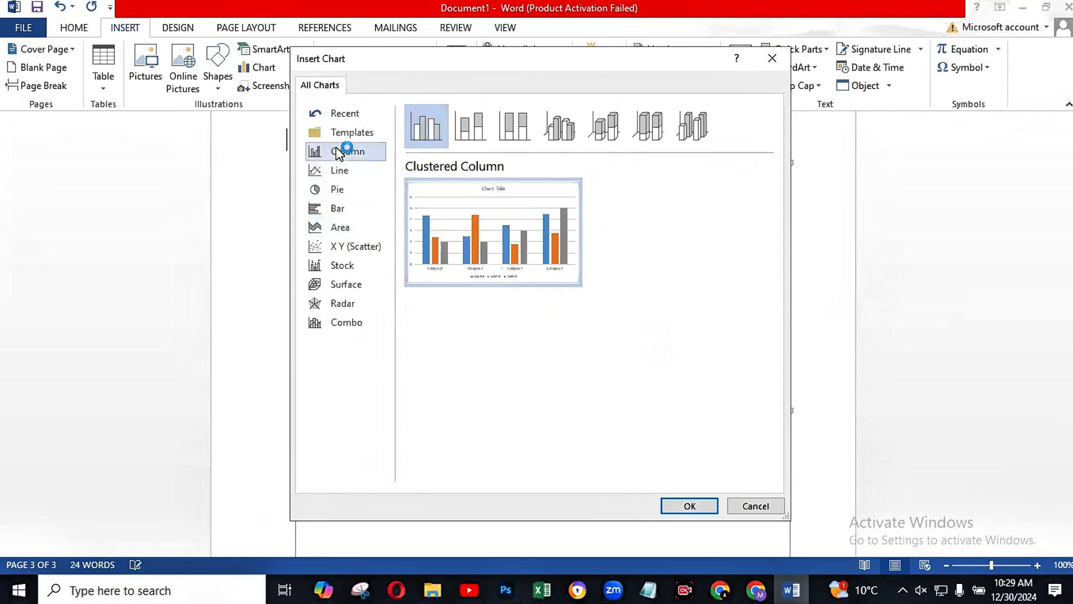
{"action": "left_click", "coordinate": [321, 172]}
{"action": "left_click", "coordinate": [323, 192]}
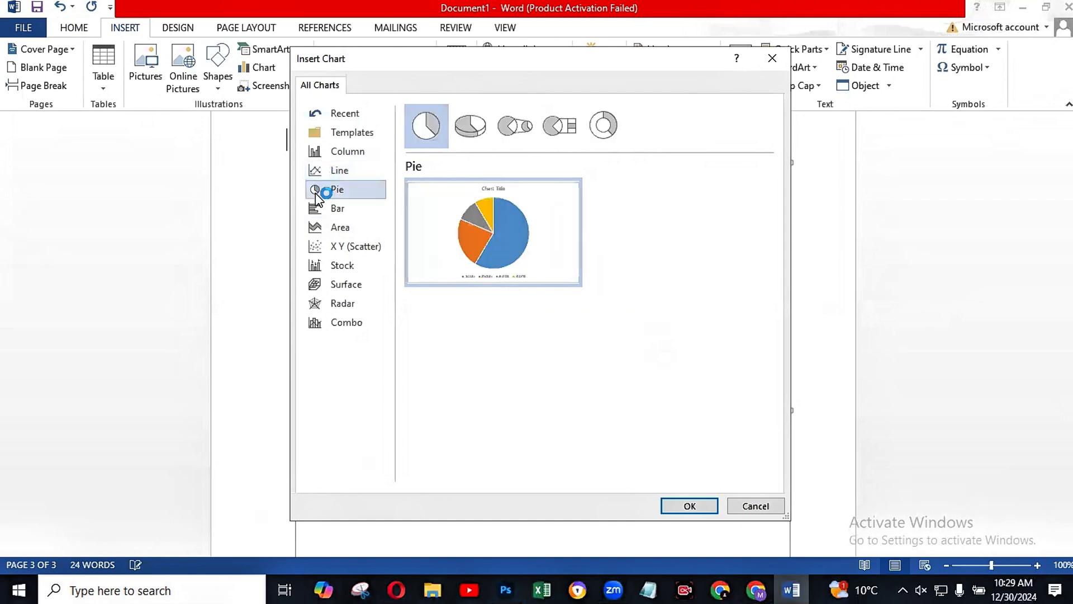
{"action": "left_click", "coordinate": [324, 216]}
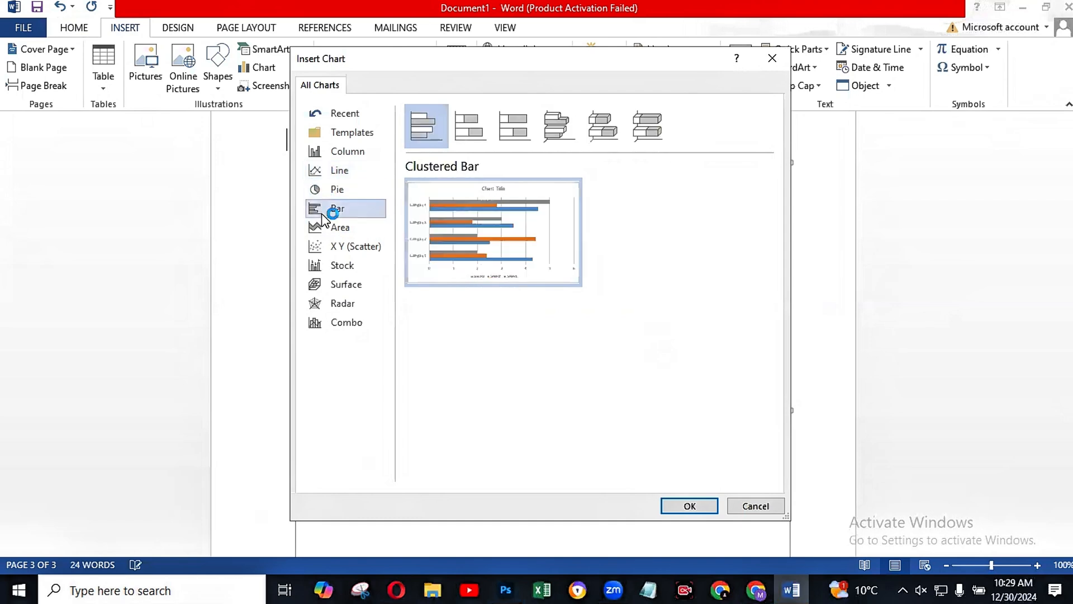
{"action": "left_click", "coordinate": [328, 233]}
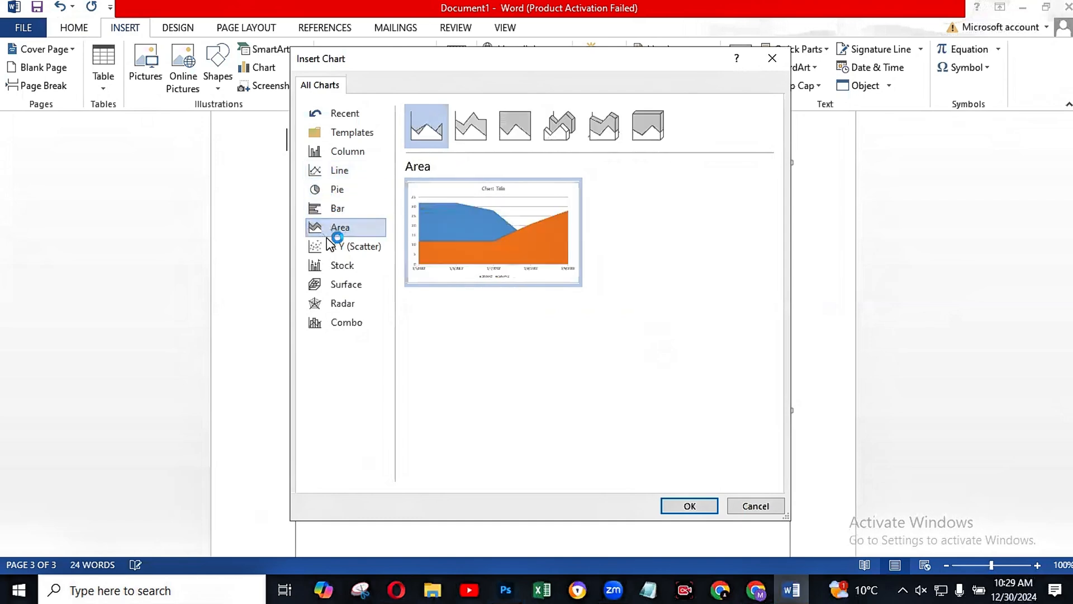
Step: Insert a standard pie chart on the third page and dismiss the Office activation wizard
{"action": "left_click", "coordinate": [334, 196]}
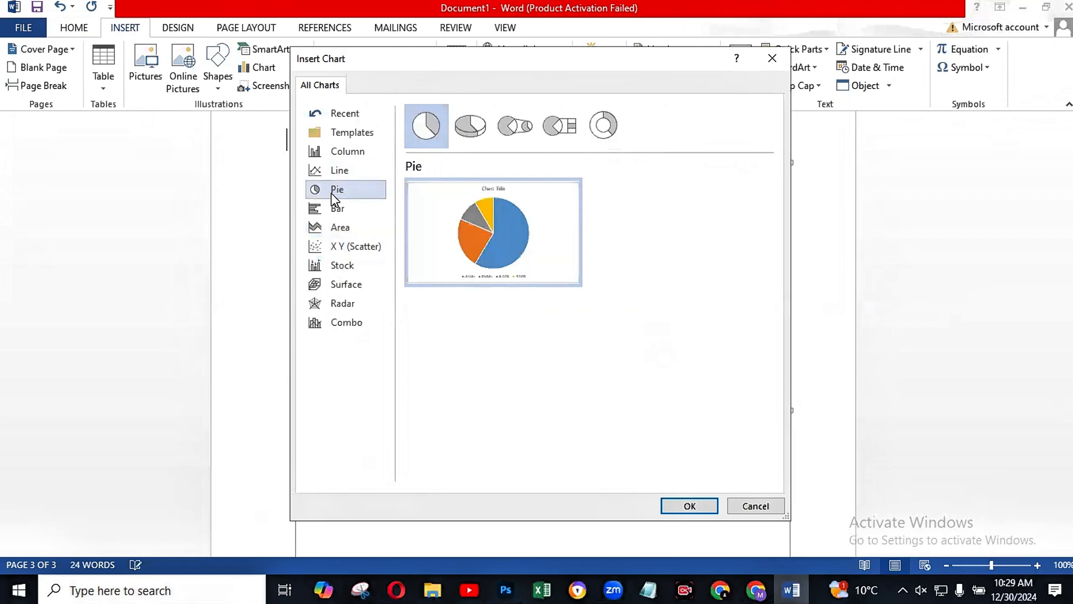
{"action": "mouse_move", "coordinate": [459, 241]}
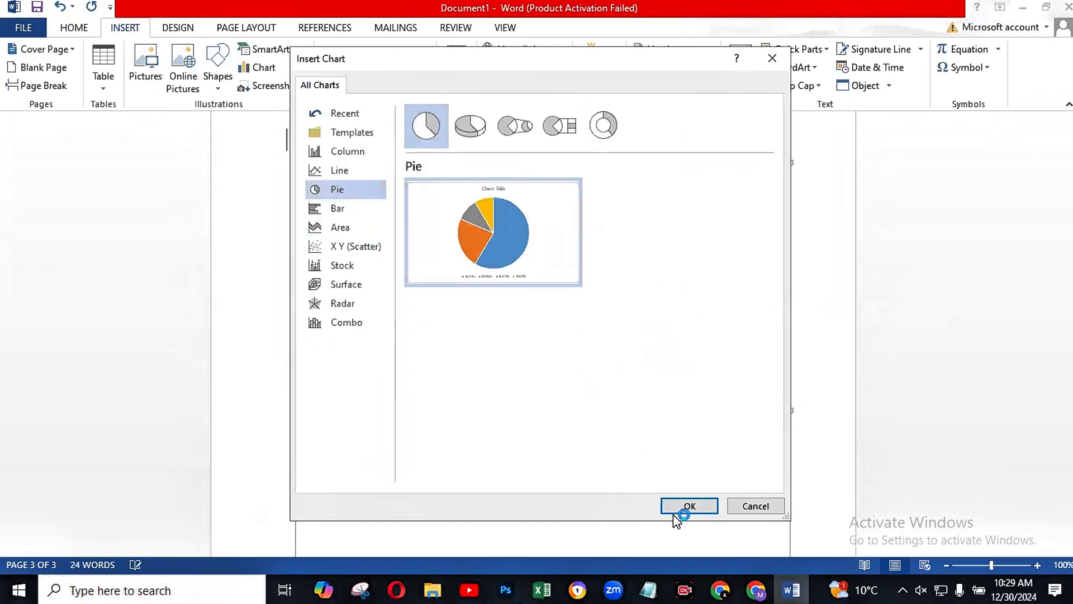
{"action": "left_click", "coordinate": [708, 509]}
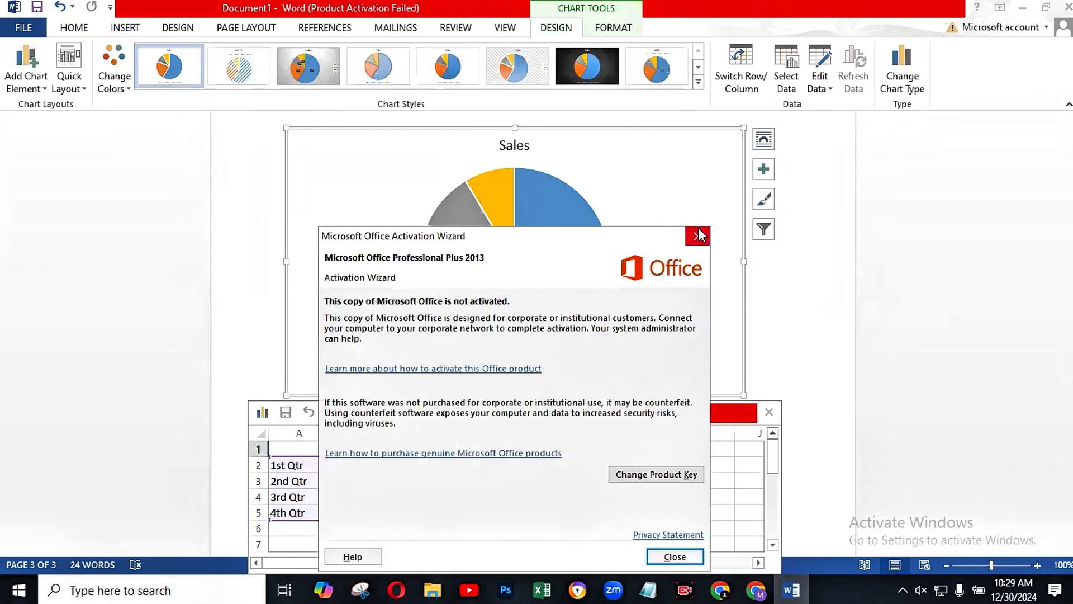
{"action": "left_click", "coordinate": [698, 236]}
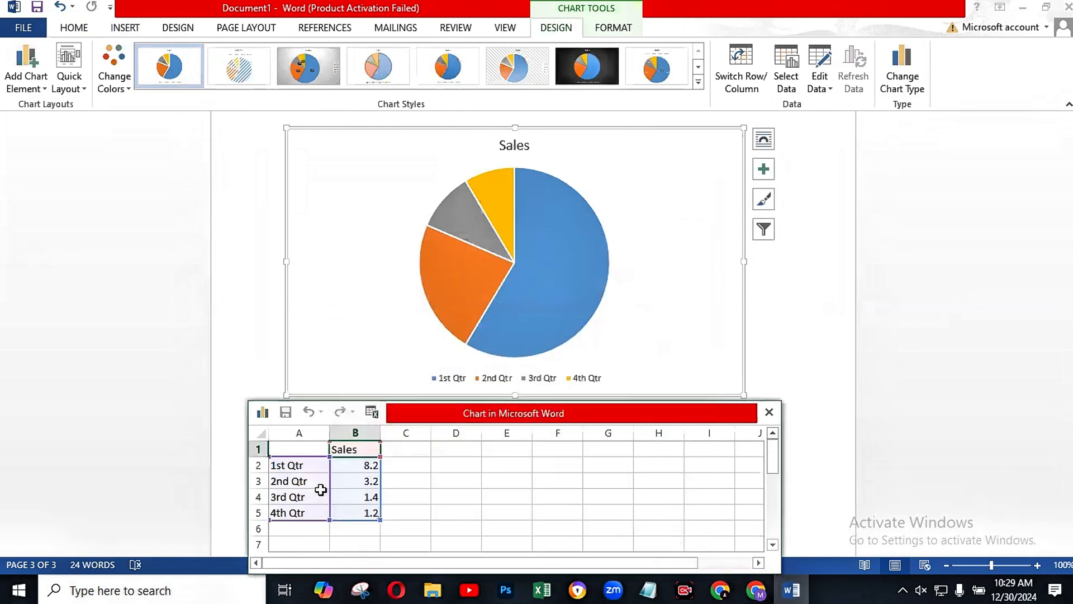
Step: In the pie chart's data sheet, set the 1st Qtr sales to 5.8 and the 2nd Qtr sales to 4.5
{"action": "left_click", "coordinate": [372, 464]}
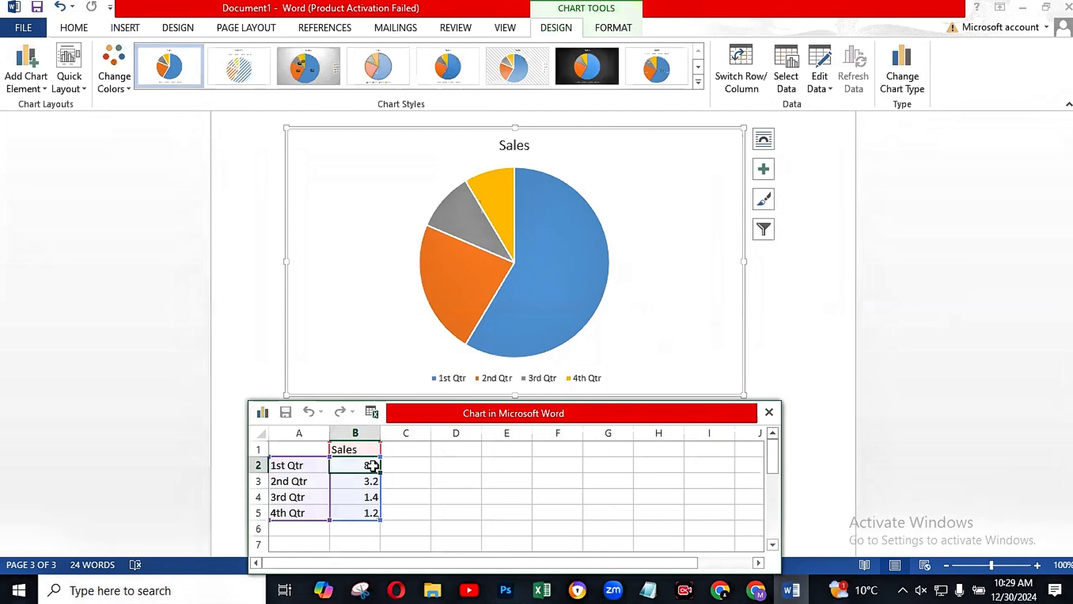
{"action": "key", "text": "BackSpace"}
{"action": "type", "text": "5"}
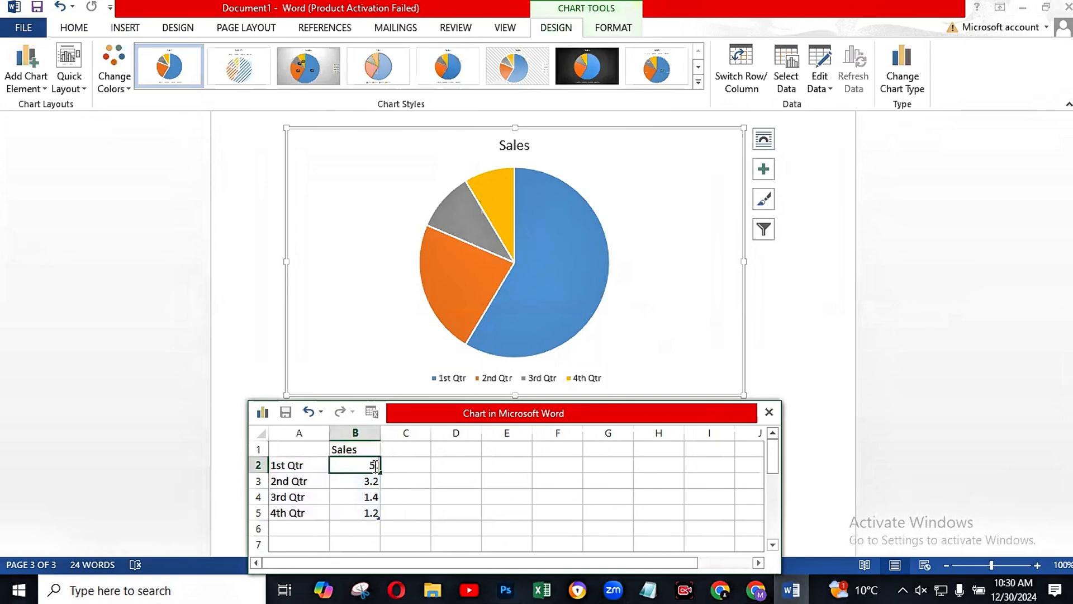
{"action": "type", "text": ".8"}
{"action": "left_click", "coordinate": [365, 484]}
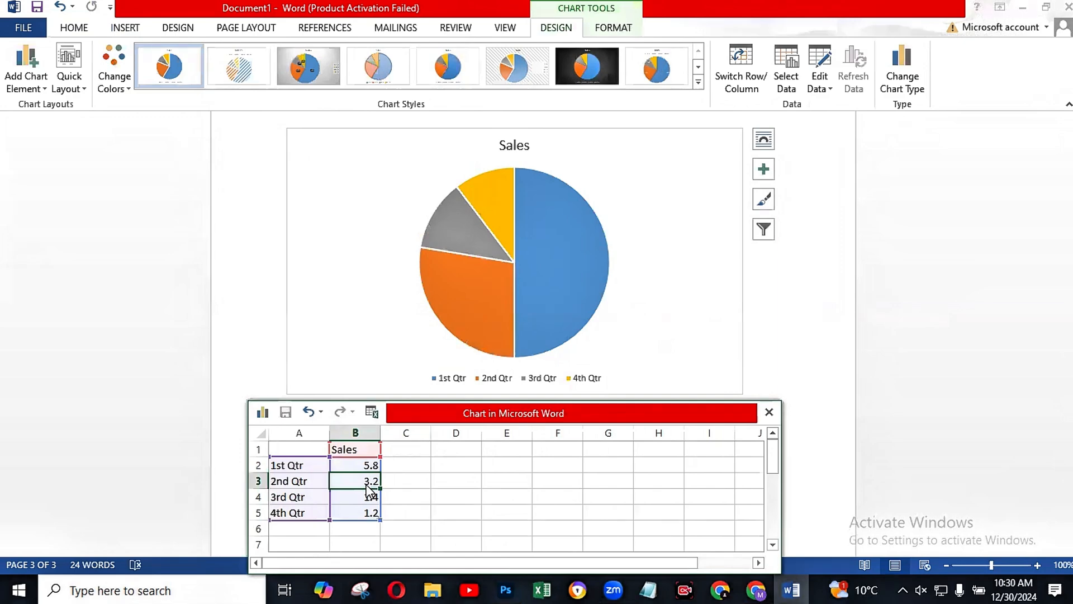
{"action": "key", "text": "BackSpace"}
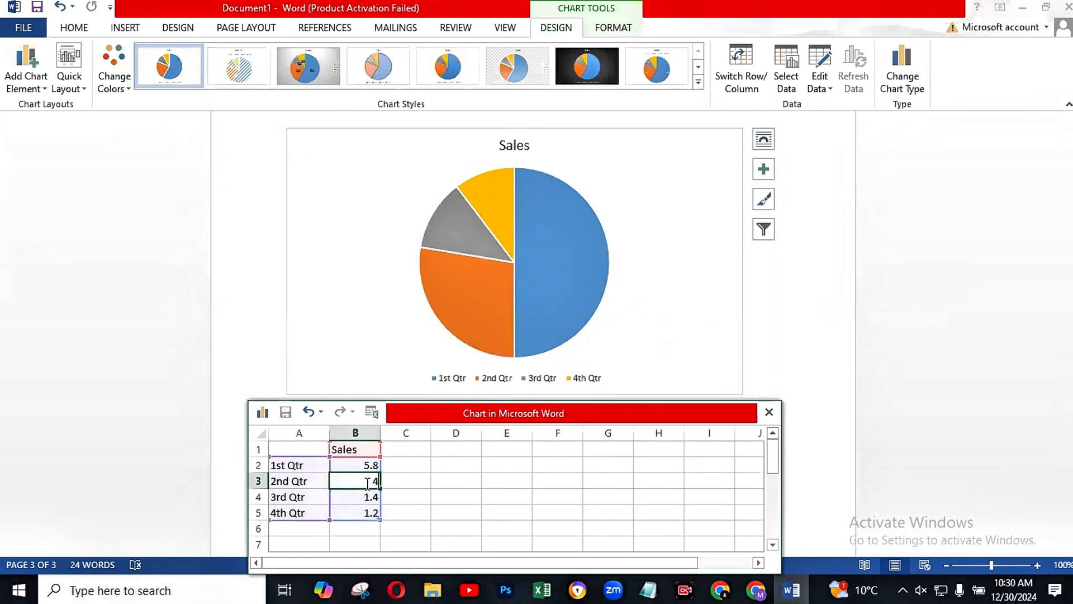
{"action": "type", "text": "2.5"}
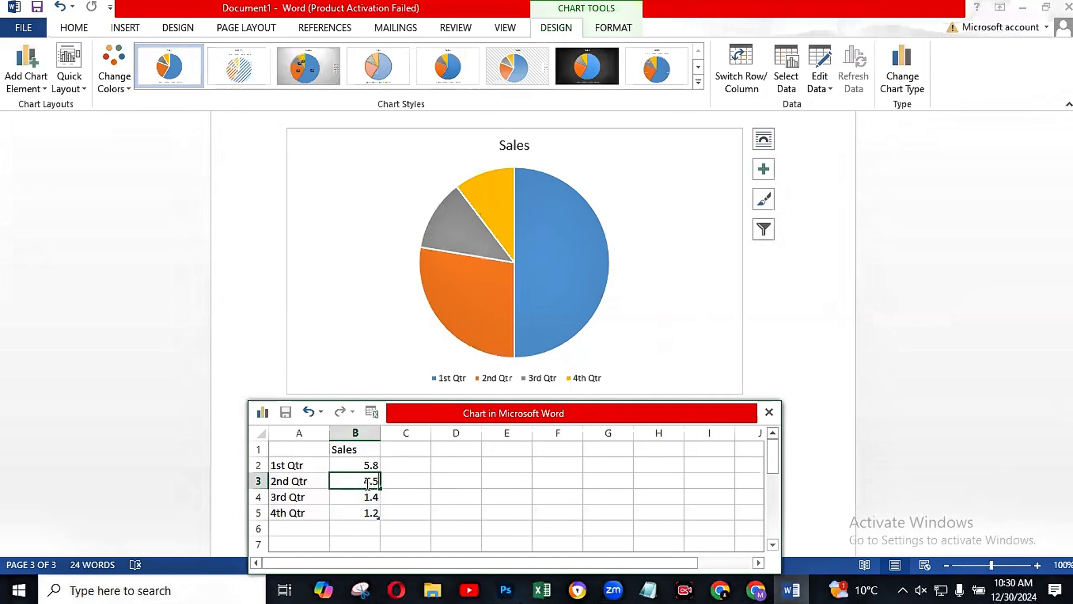
Step: Set the 4th Qtr sales value in the chart's data sheet to 8.6
{"action": "left_click", "coordinate": [356, 501]}
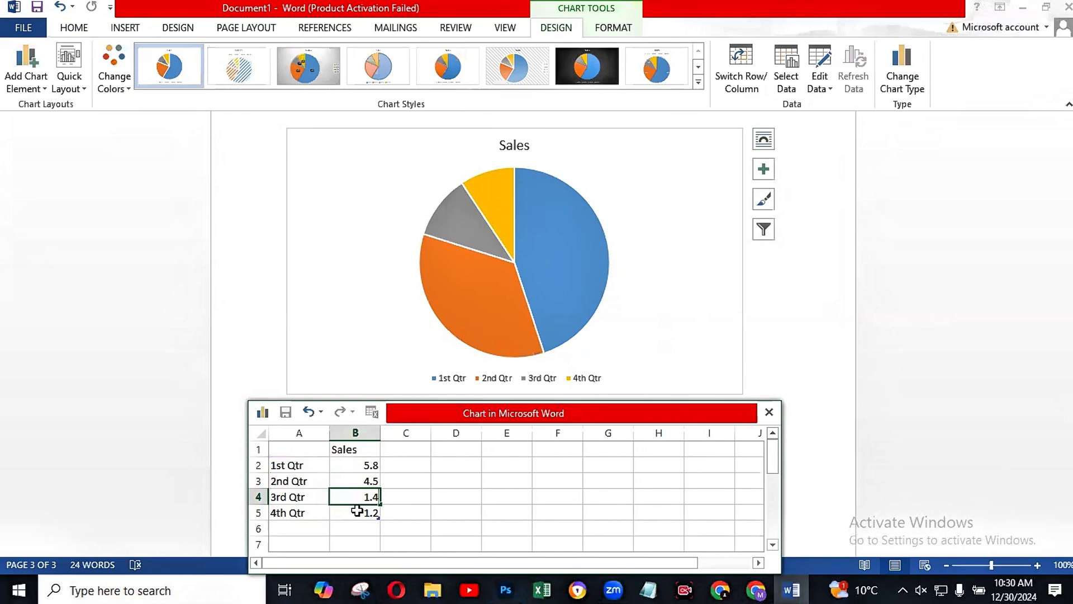
{"action": "left_click", "coordinate": [368, 517]}
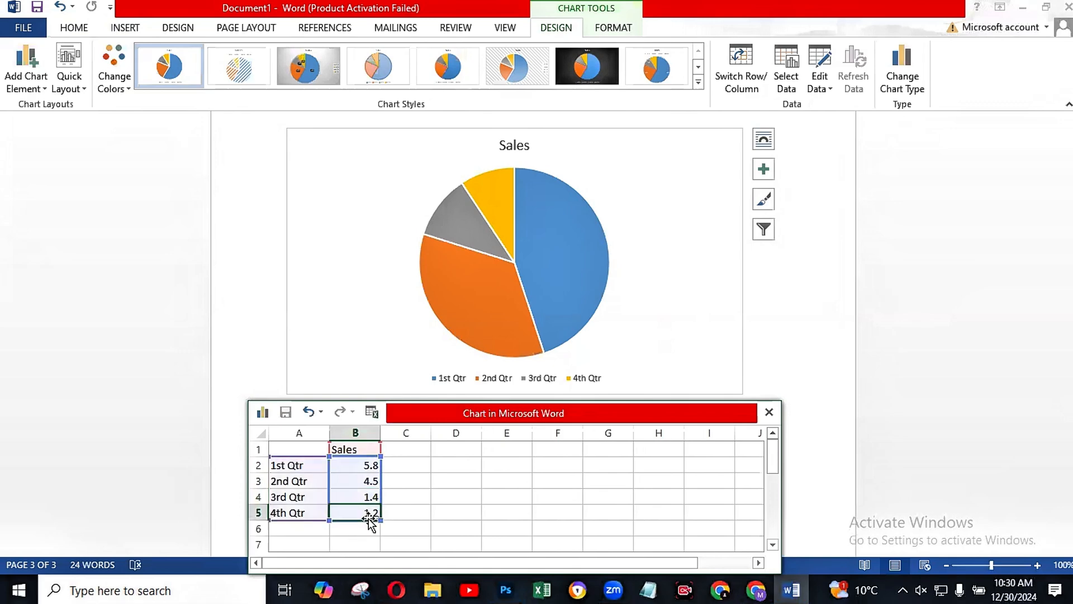
{"action": "type", "text": "8"}
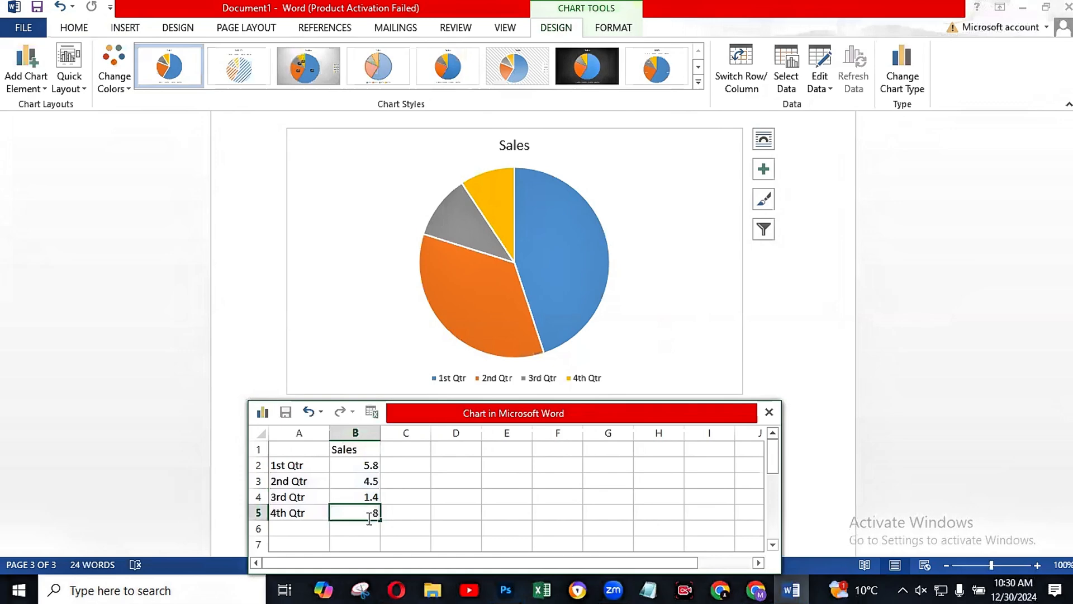
{"action": "type", "text": ".6"}
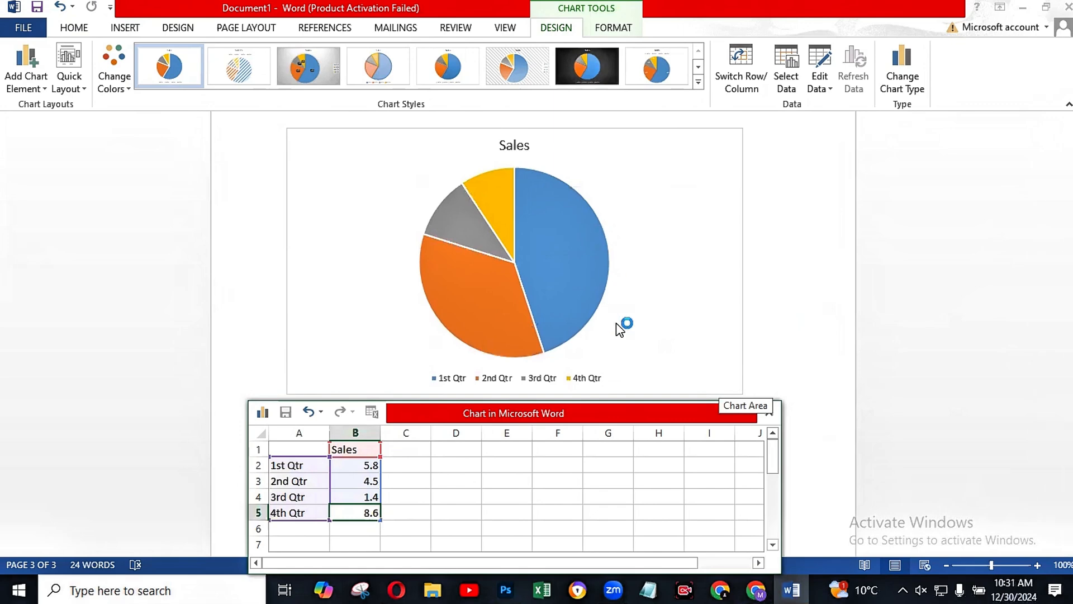
Step: Save the document to the Desktop as a Word Document named Assalam.docx
{"action": "scroll", "coordinate": [615, 327], "scroll_direction": "up", "scroll_amount": 1}
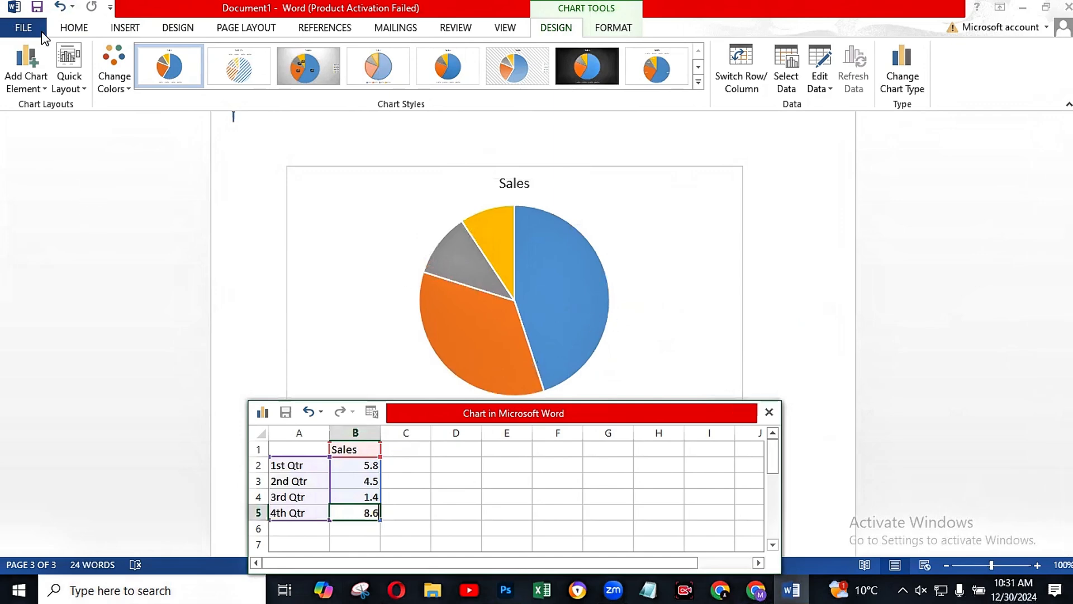
{"action": "left_click", "coordinate": [19, 30]}
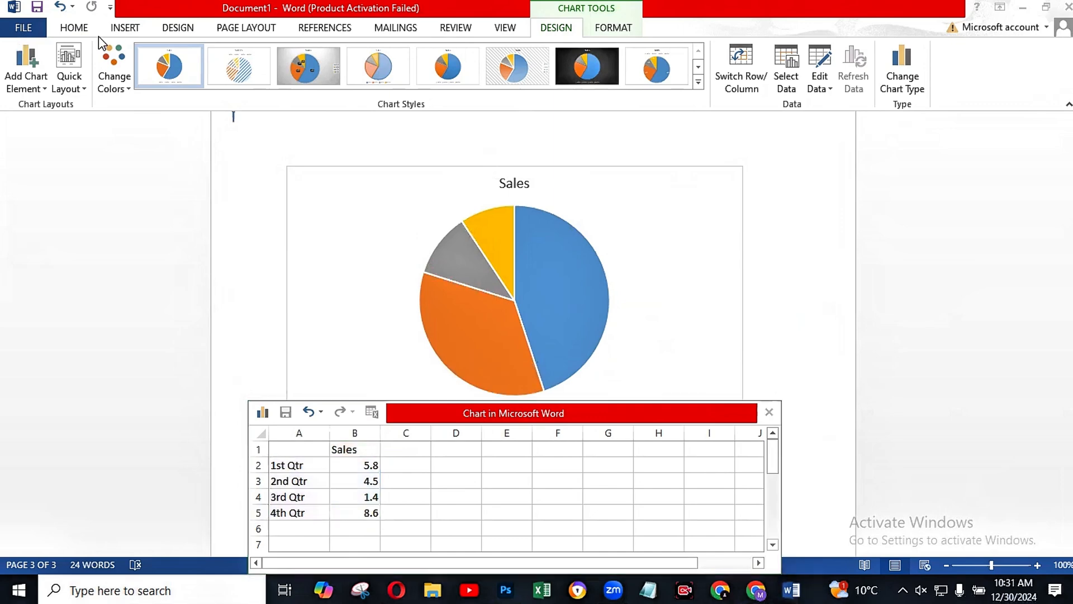
{"action": "left_click", "coordinate": [20, 31]}
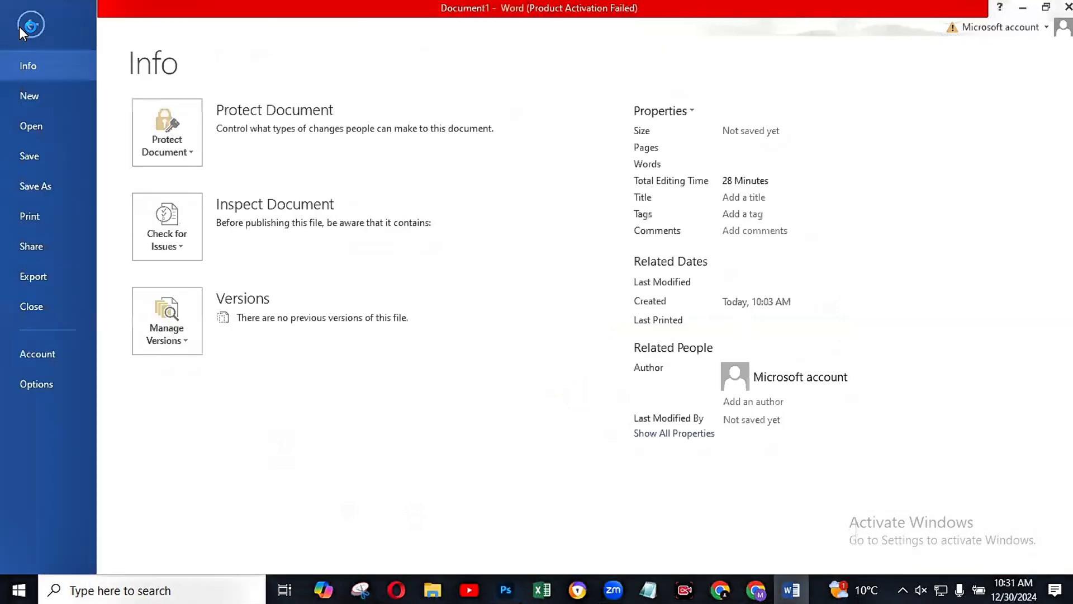
{"action": "left_click", "coordinate": [39, 186]}
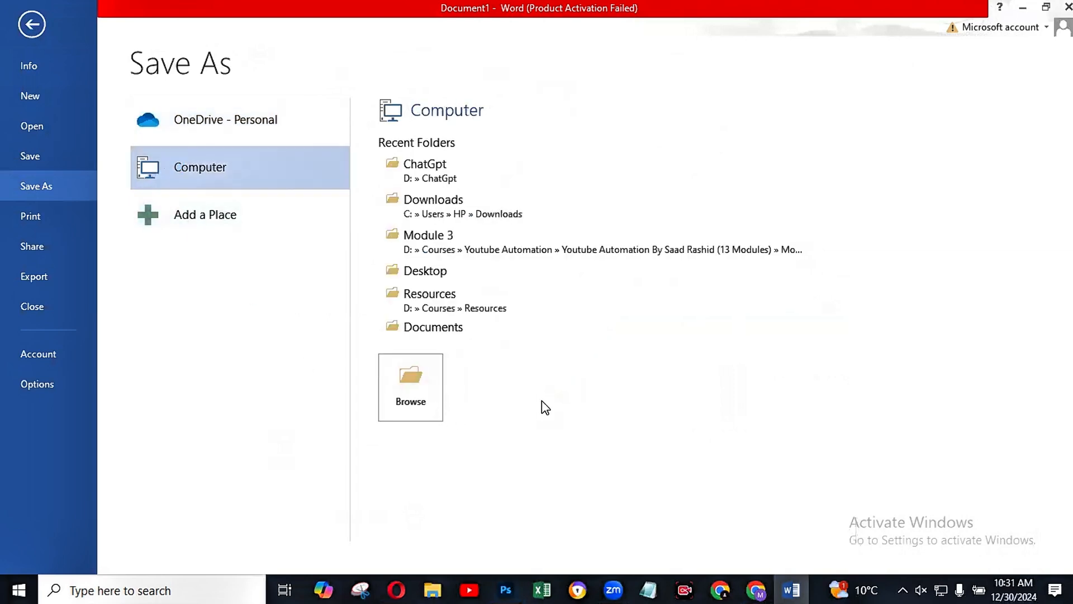
{"action": "left_click", "coordinate": [407, 271]}
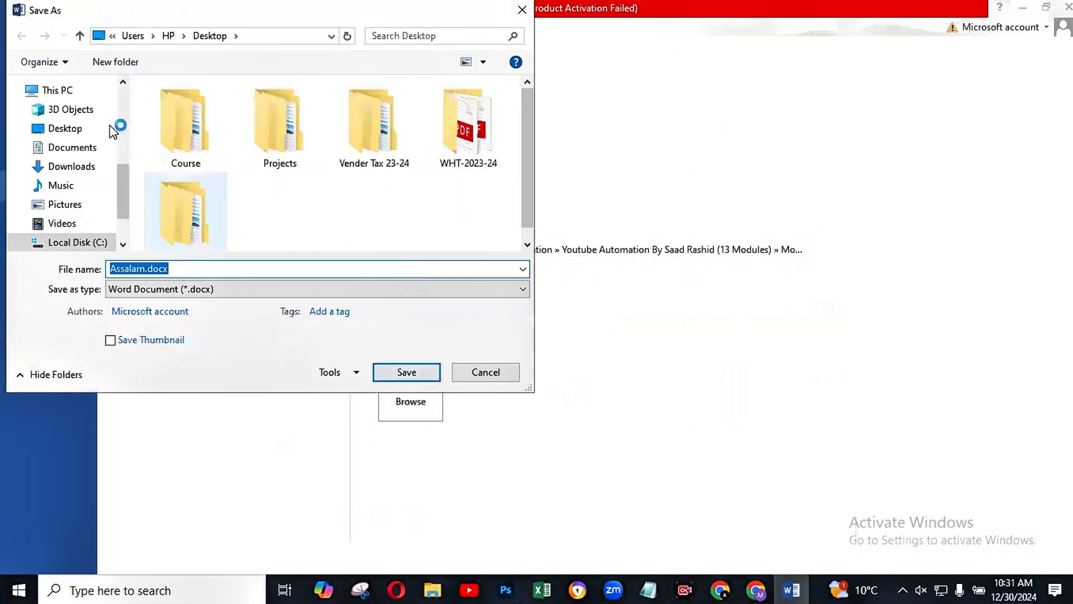
{"action": "left_click", "coordinate": [56, 129]}
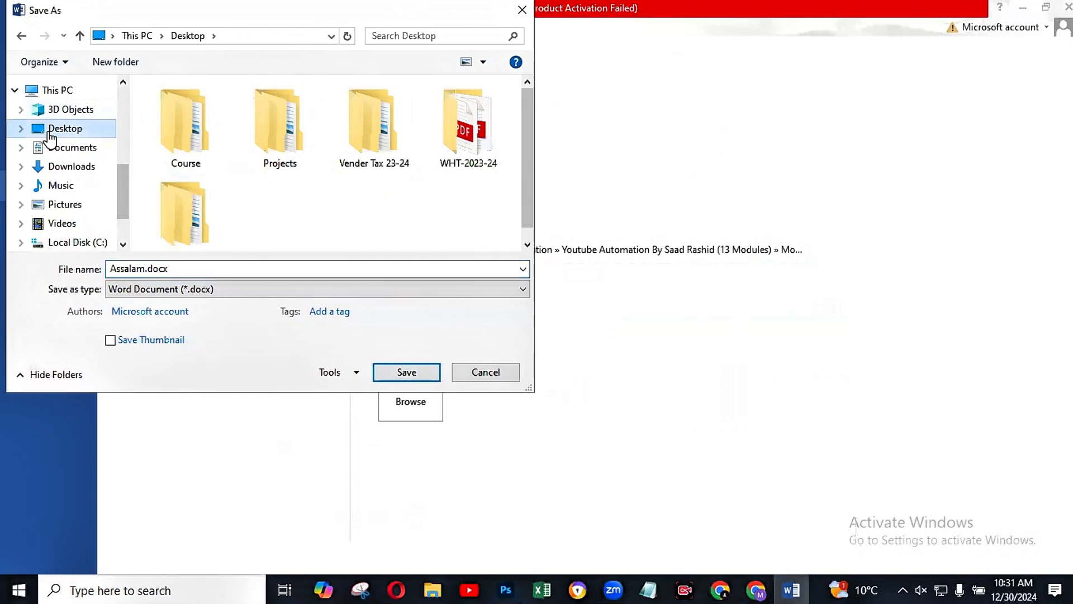
{"action": "left_click", "coordinate": [409, 372]}
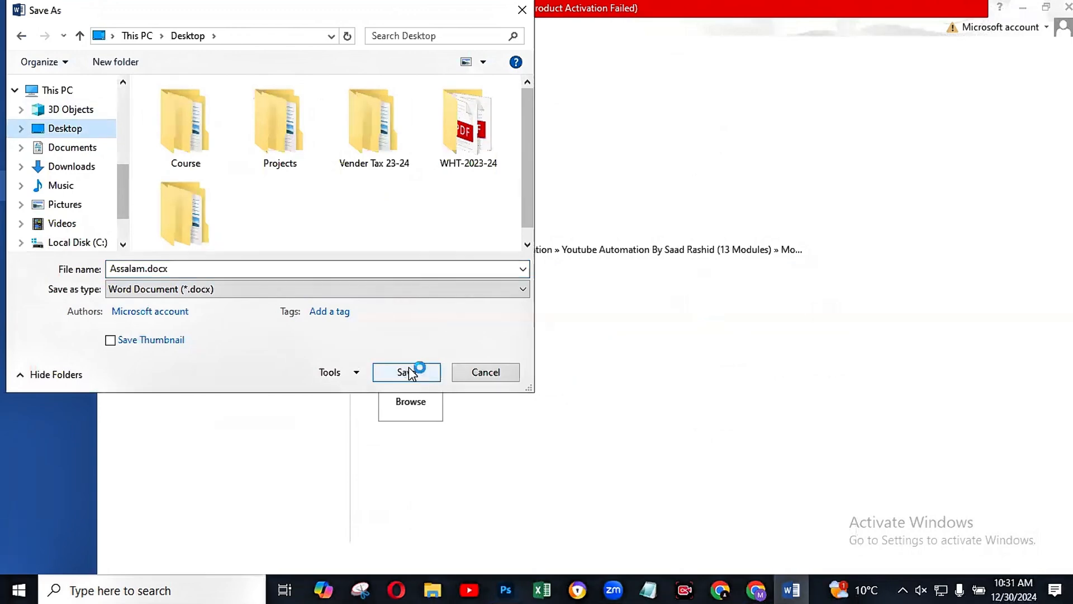